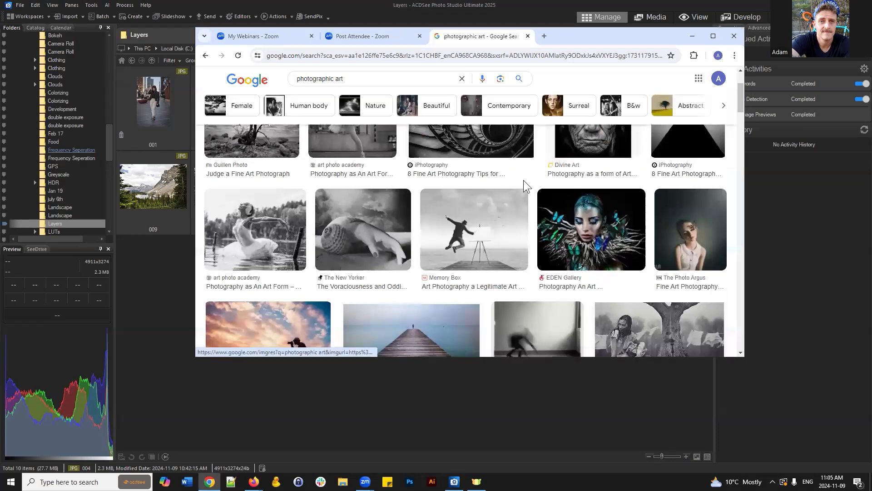
# Examine the Google image results for "photographic art" for examples of fine art photography.
pyautogui.scroll(-10, 424, 218)
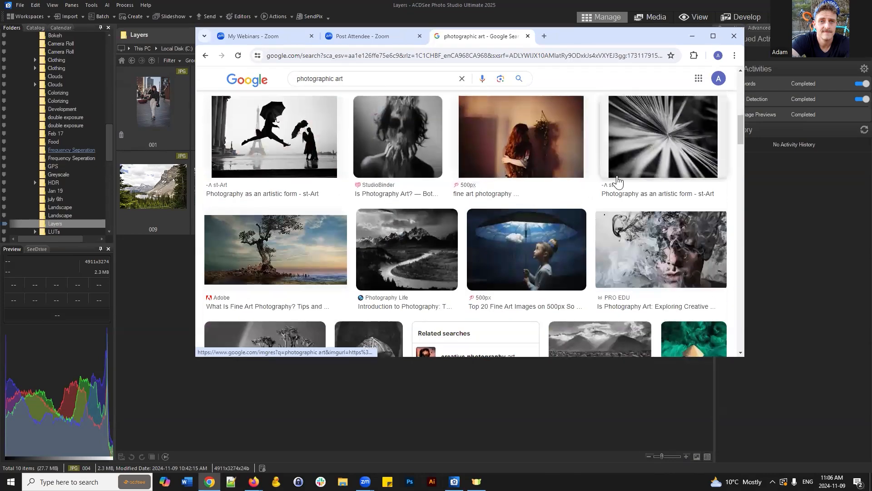
pyautogui.scroll(-1, 588, 185)
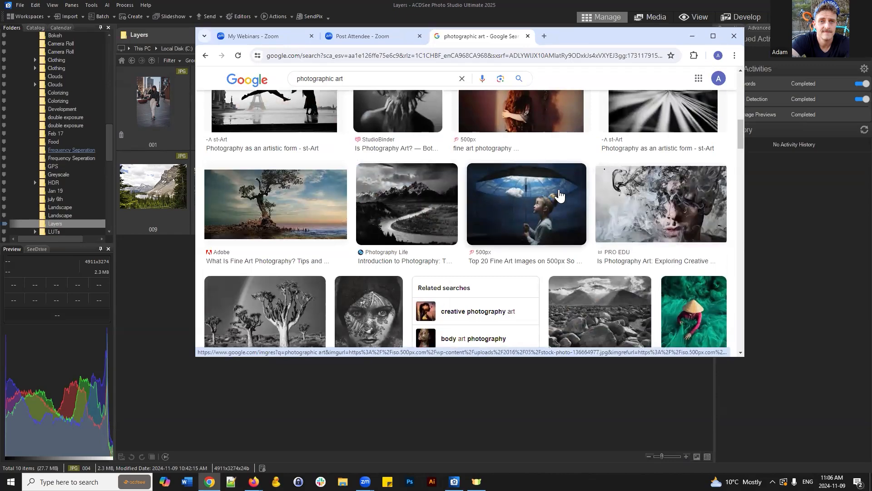
pyautogui.scroll(-2, 554, 191)
pyautogui.scroll(2, 545, 193)
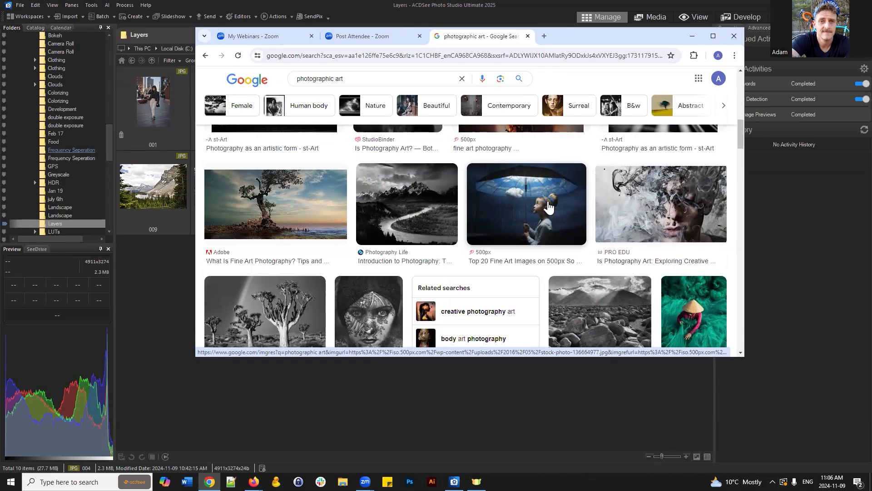
pyautogui.scroll(-2, 553, 207)
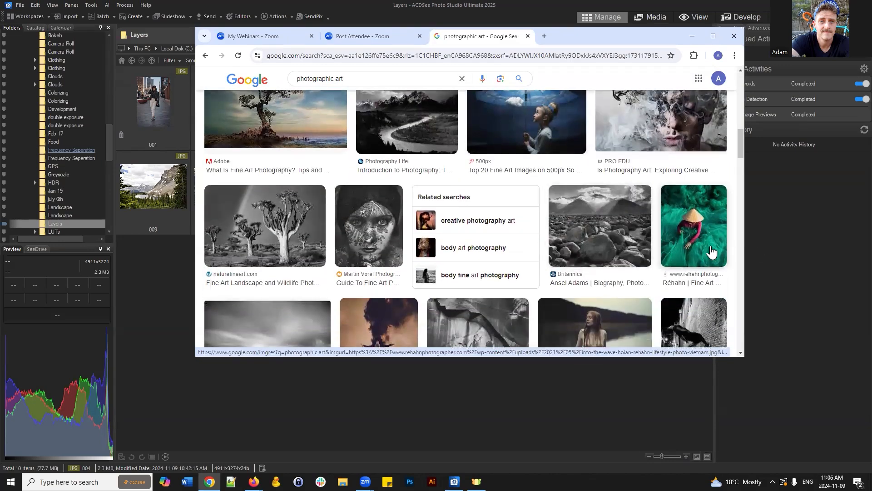
pyautogui.scroll(-4, 668, 200)
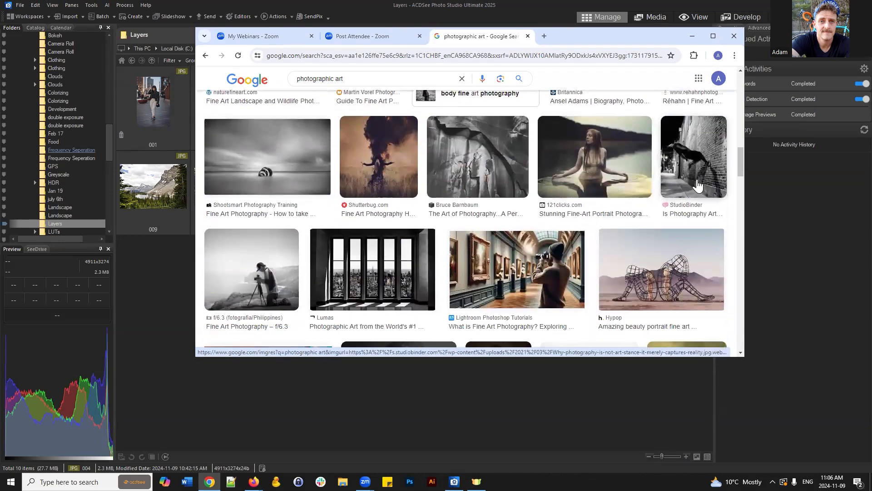
pyautogui.scroll(6, 590, 253)
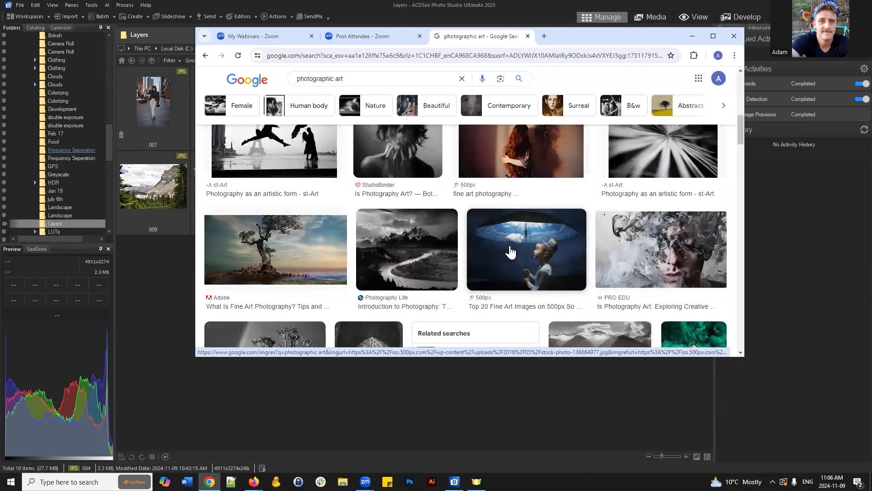
pyautogui.scroll(-6, 521, 243)
pyautogui.scroll(-6, 522, 245)
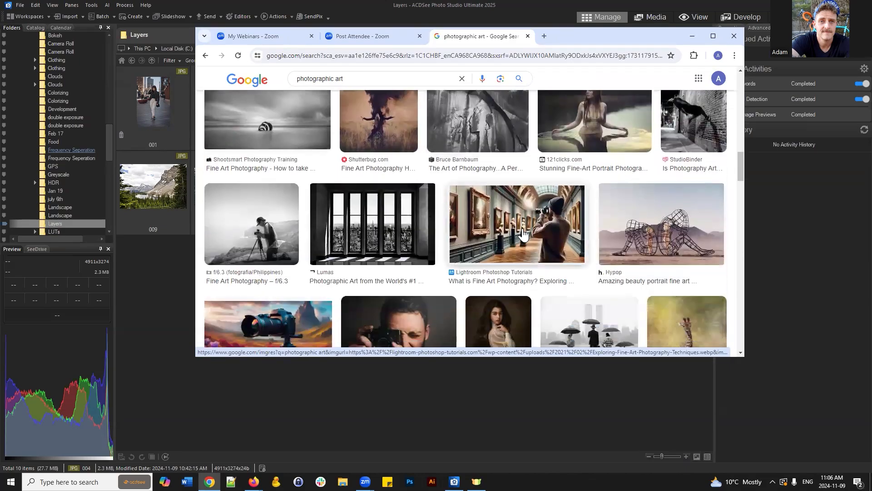
pyautogui.scroll(-6, 520, 227)
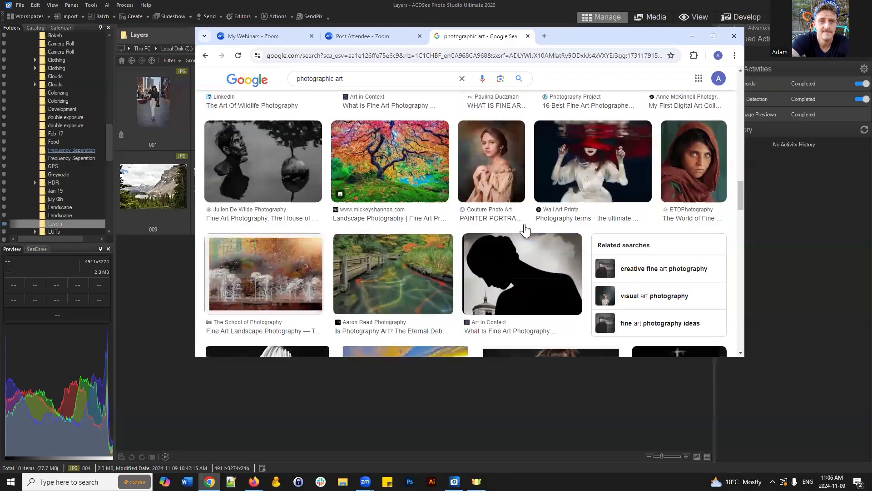
pyautogui.scroll(-6, 522, 231)
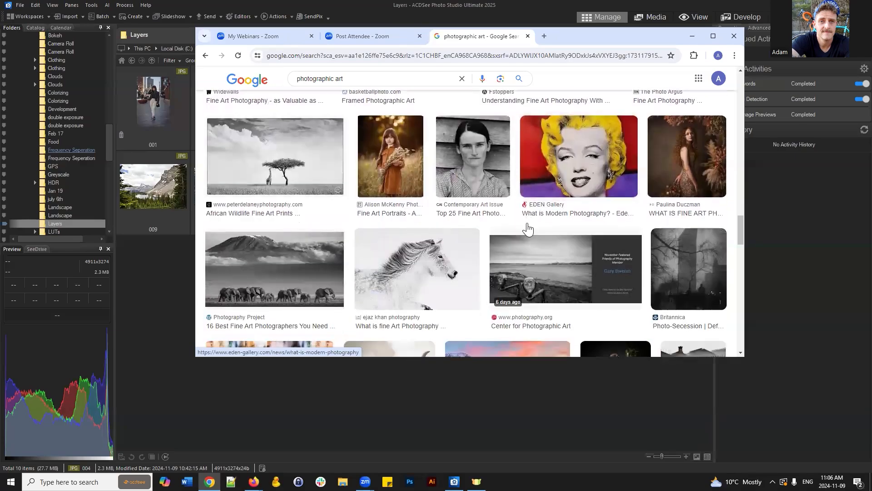
pyautogui.scroll(-2, 525, 219)
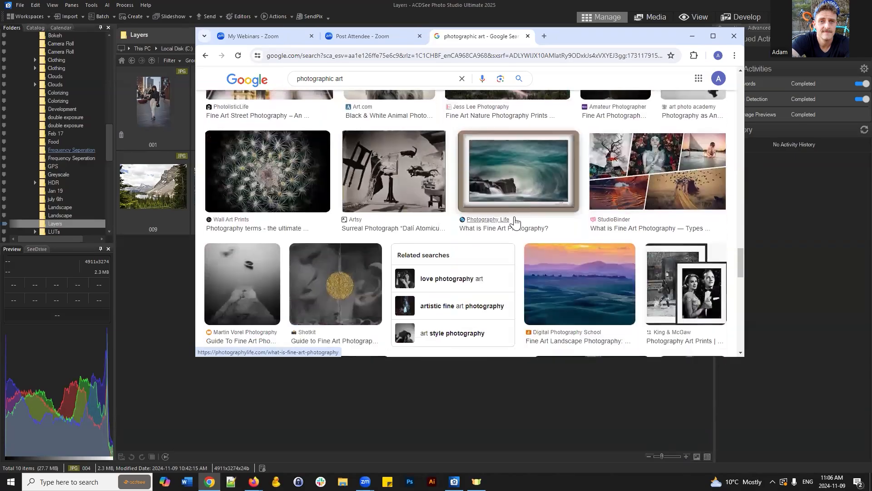
pyautogui.scroll(7, 522, 218)
# Open unsplash.com and search it for "photographic art".
pyautogui.click(384, 57)
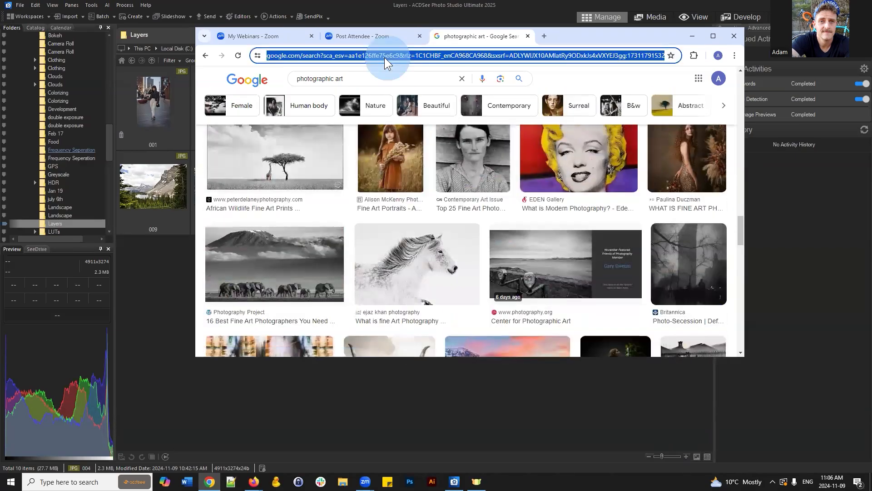
pyautogui.write('unsplash.com')
pyautogui.press('Return')
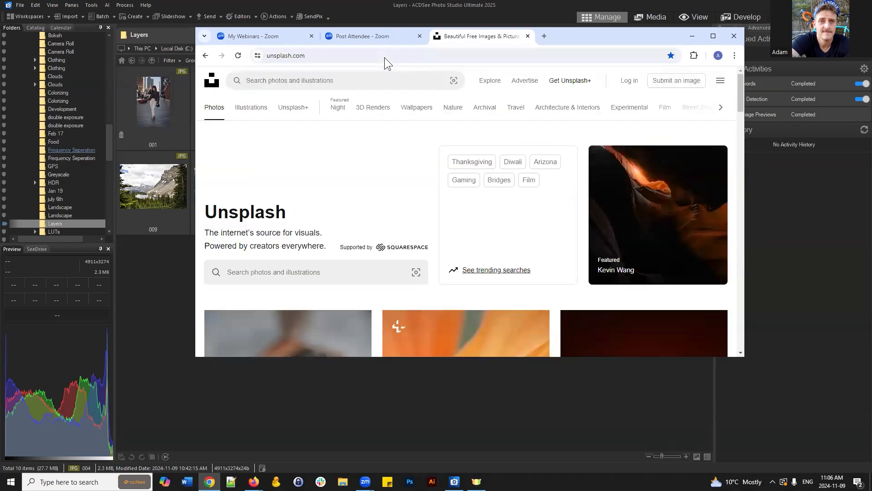
pyautogui.click(341, 87)
pyautogui.write('p')
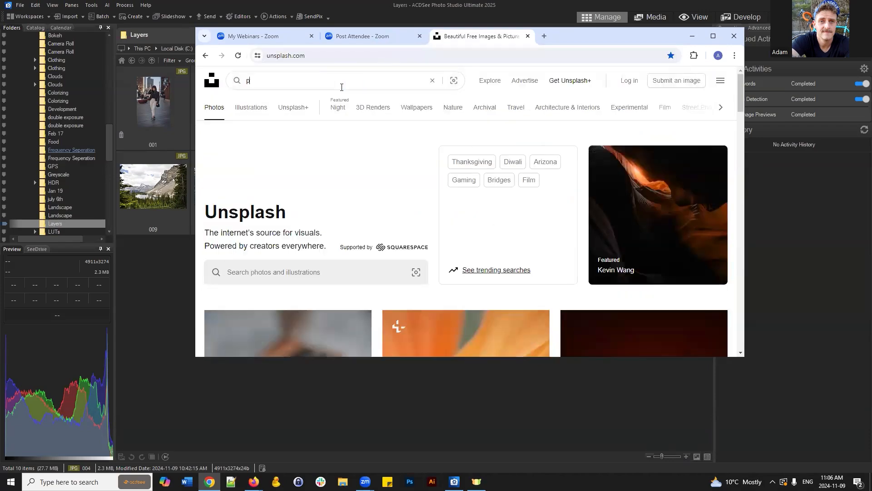
pyautogui.write('hotographic art')
pyautogui.press('Return')
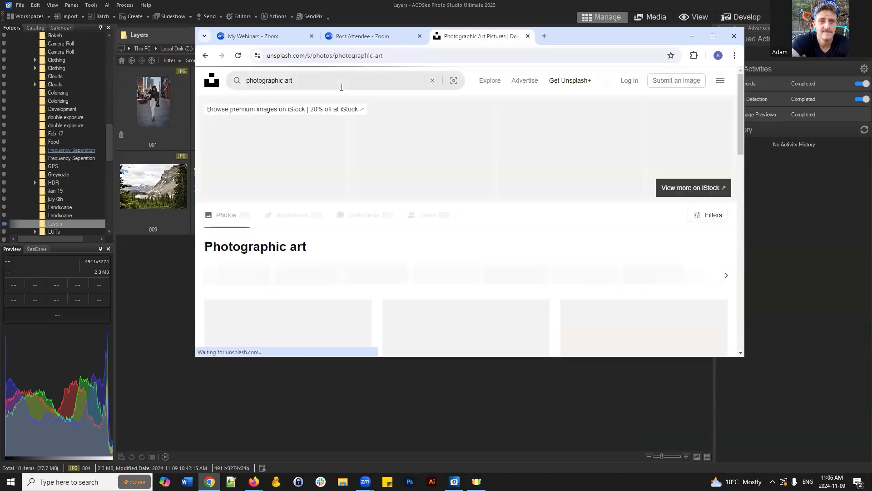
# Look through the Unsplash photo results and return to ACDSee Photo Studio by minimizing the browser.
pyautogui.scroll(-5, 526, 146)
pyautogui.scroll(-15, 548, 224)
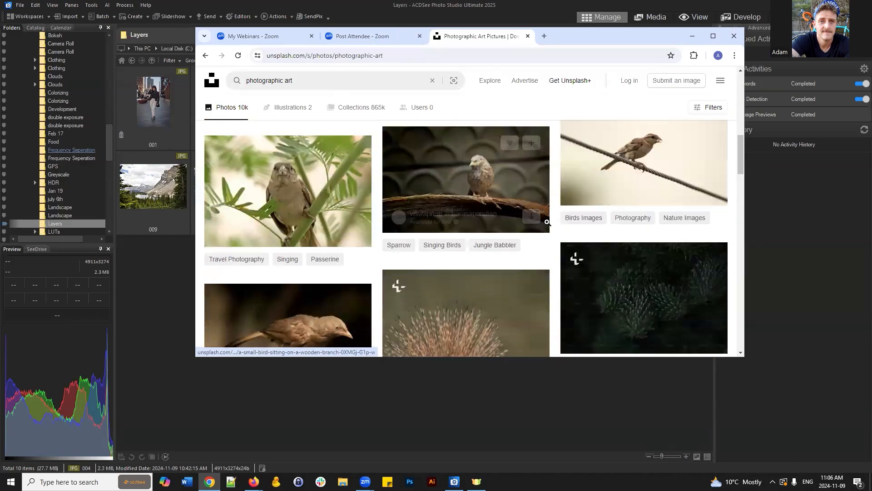
pyautogui.scroll(-2, 524, 230)
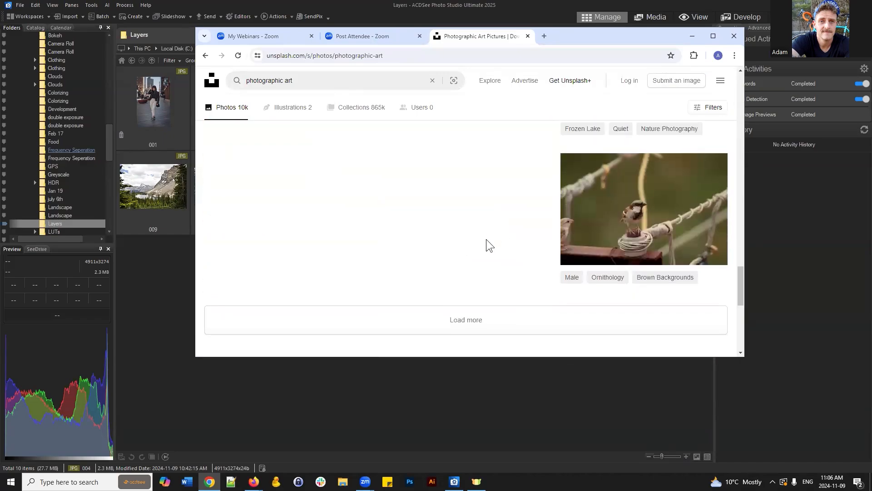
pyautogui.scroll(20, 486, 239)
pyautogui.scroll(5, 513, 204)
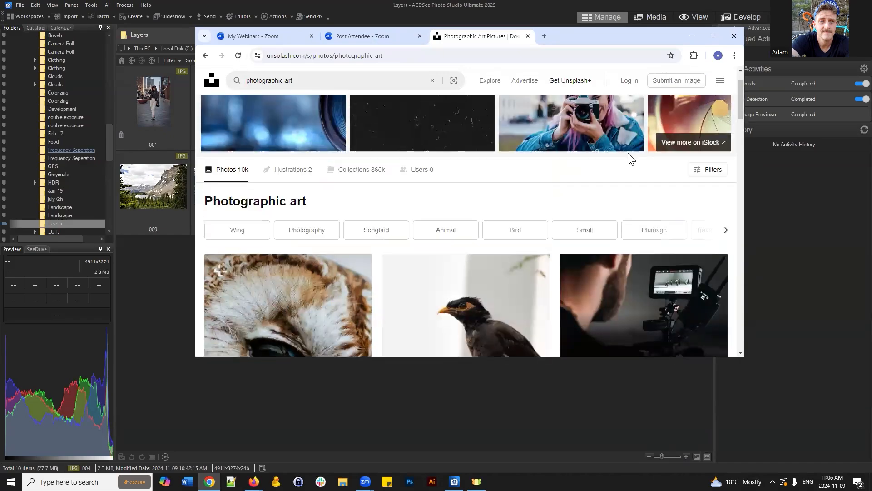
pyautogui.click(692, 36)
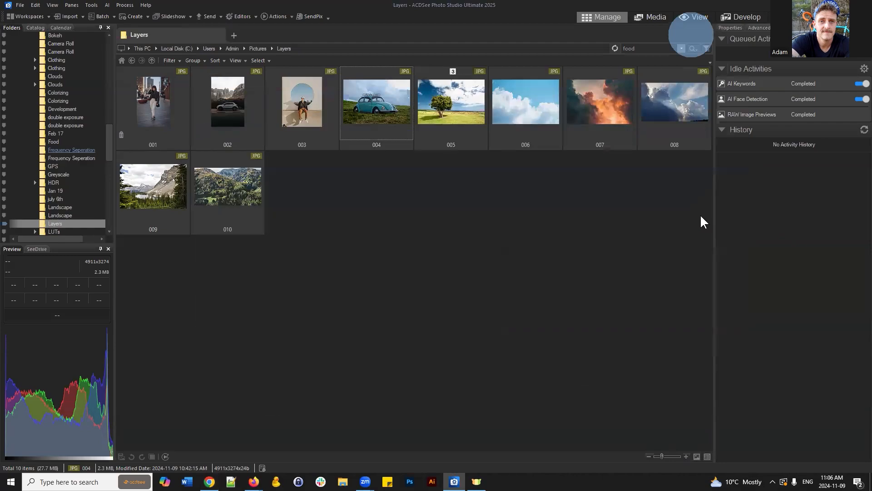
pyautogui.click(643, 230)
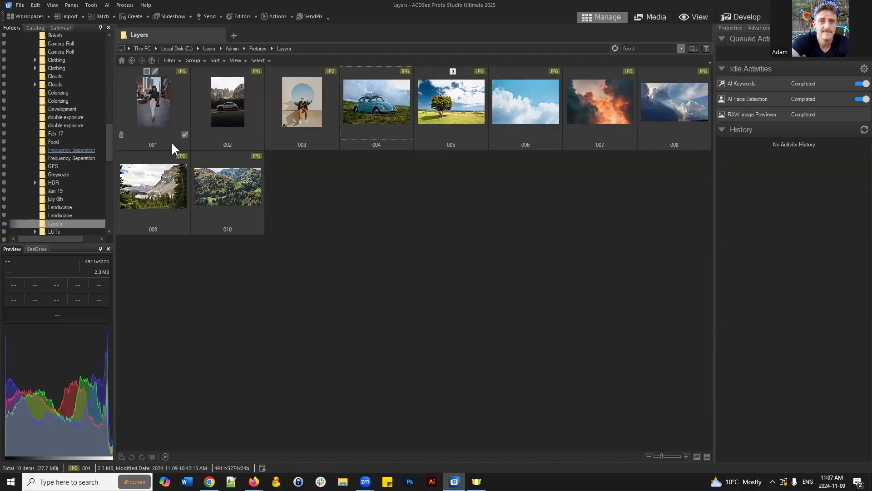
pyautogui.click(154, 114)
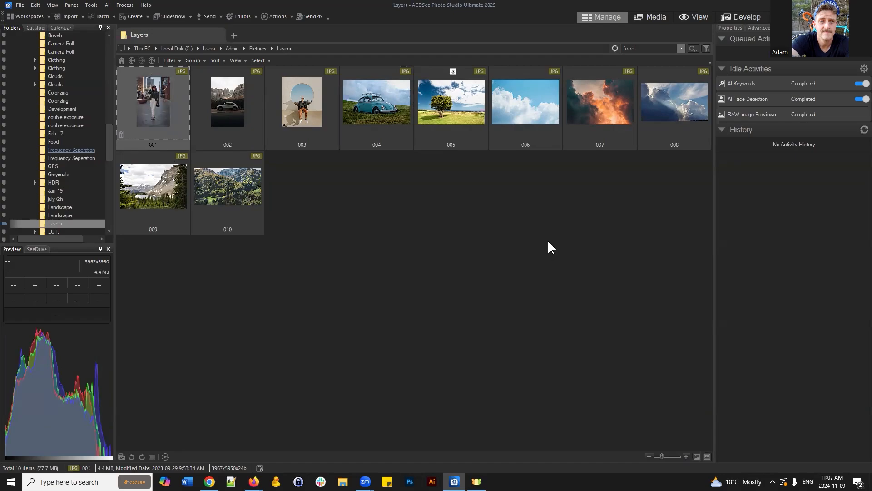
pyautogui.click(436, 210)
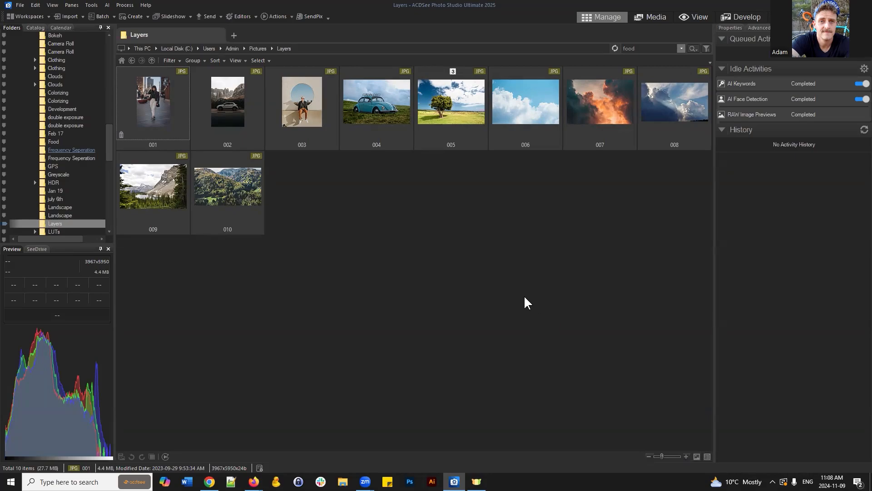
# Open photo 004 of the blue car from the Layers folder in Edit mode.
pyautogui.click(366, 91)
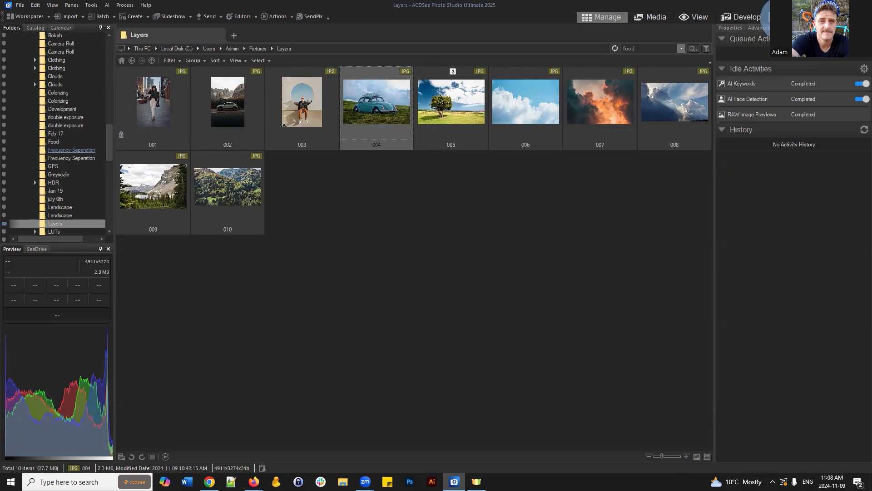
pyautogui.hotkey('ctrl', 'e')
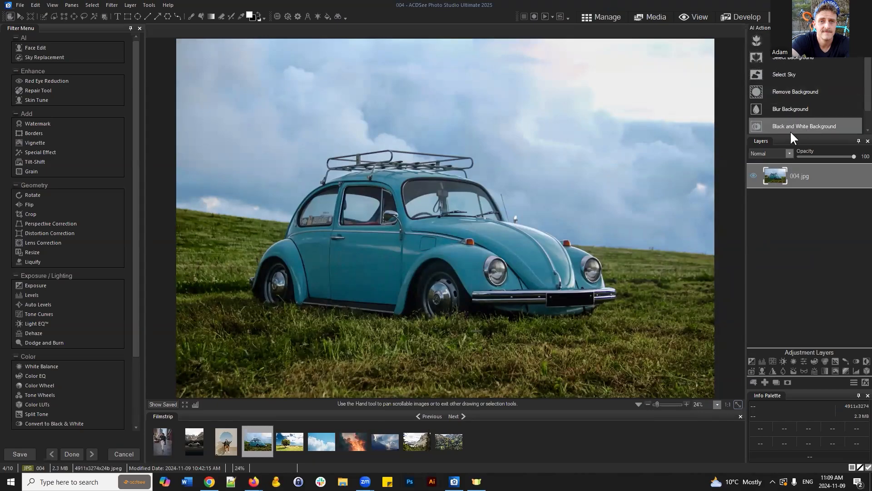
pyautogui.click(806, 247)
pyautogui.click(91, 4)
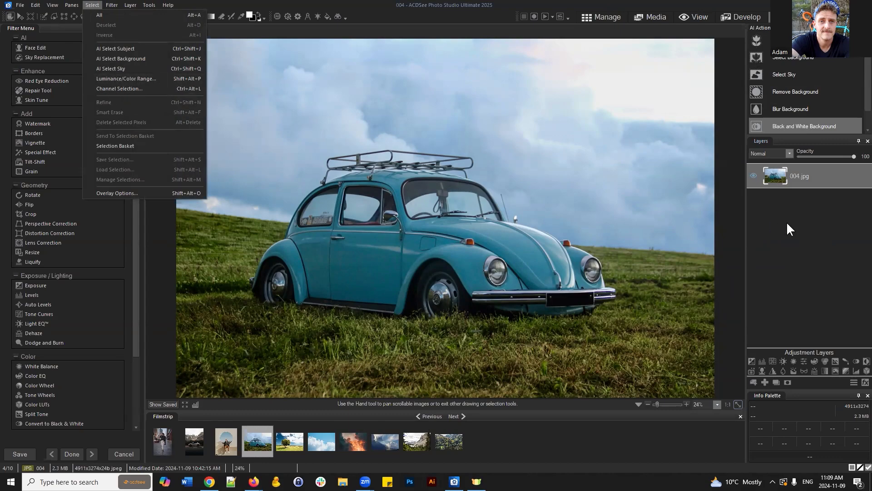
pyautogui.click(815, 228)
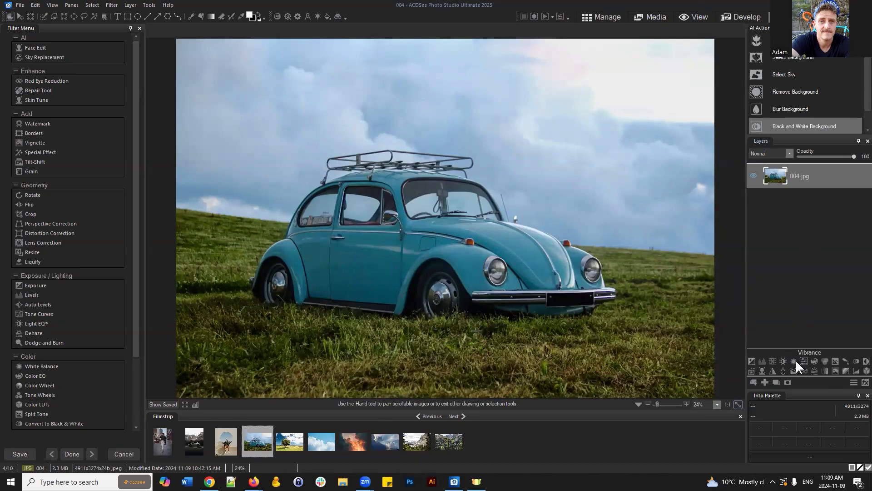
# Add an Exposure adjustment layer above the car photo and set its contrast to 32.
pyautogui.click(752, 362)
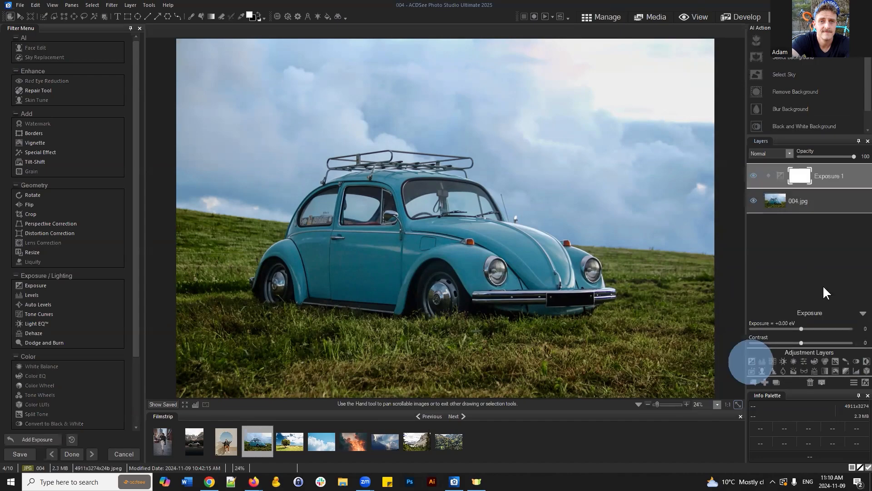
pyautogui.click(842, 177)
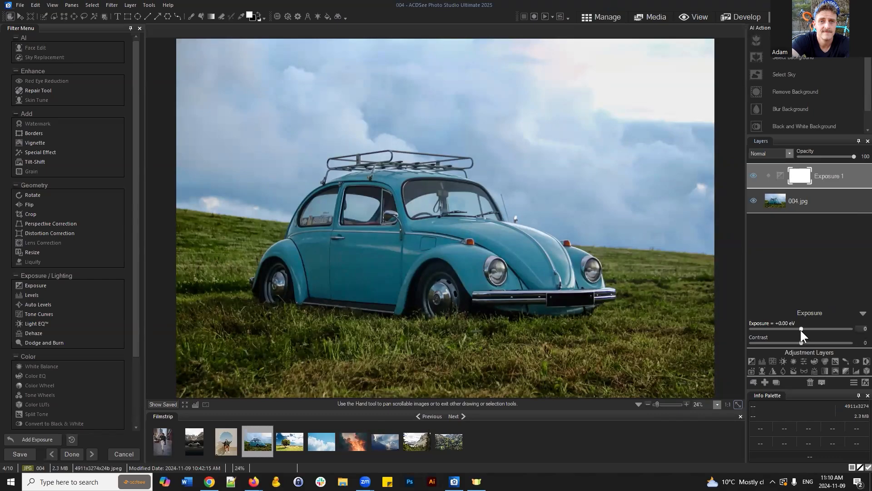
pyautogui.moveTo(802, 343); pyautogui.dragTo(817, 341)
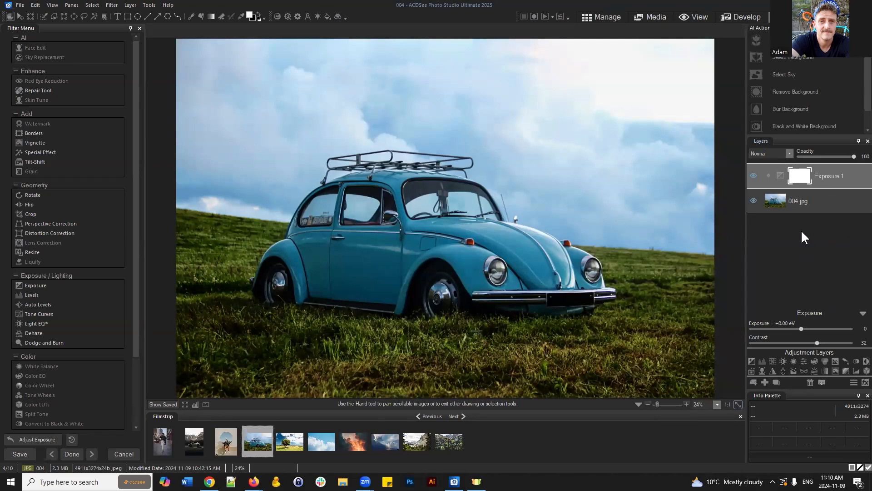
# Move the 004.jpg photo layer above the Exposure 1 adjustment layer.
pyautogui.click(808, 200)
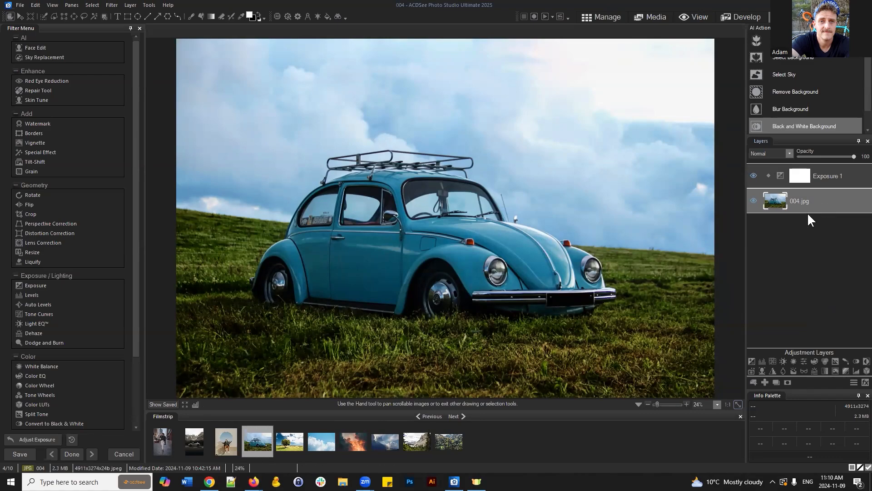
pyautogui.moveTo(807, 199); pyautogui.dragTo(804, 154)
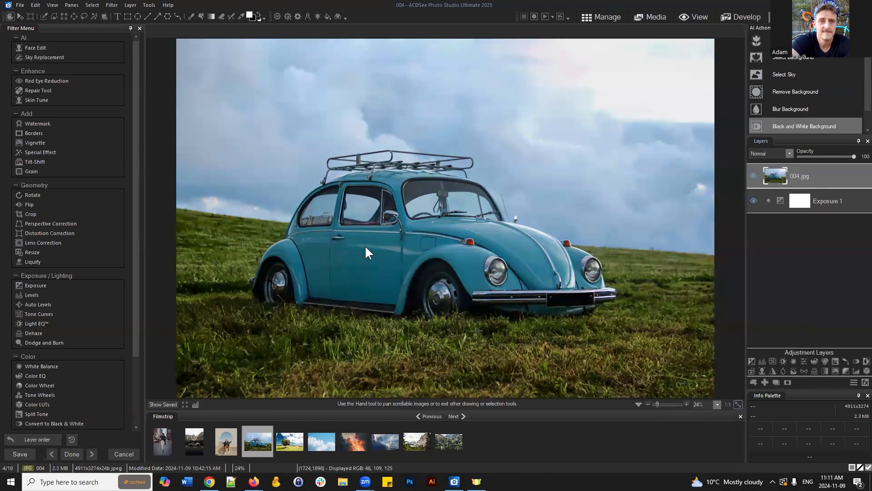
pyautogui.click(780, 245)
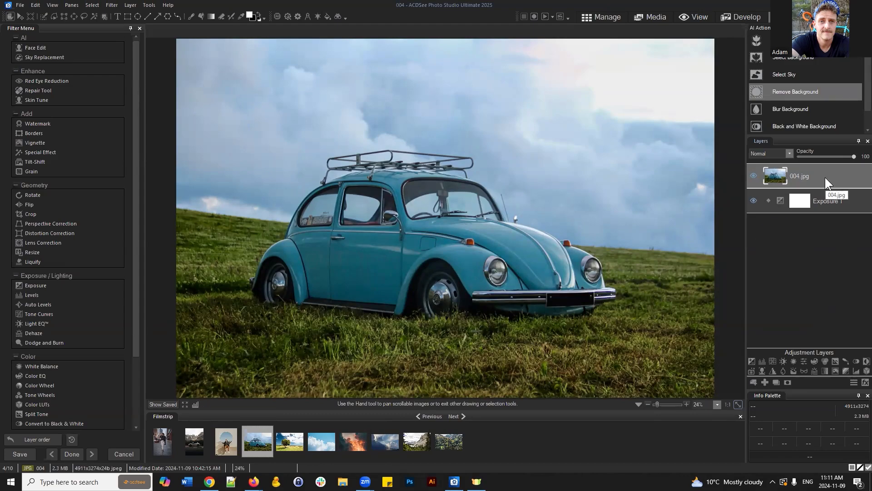
# Move the Exposure 1 layer back above the photo layer and delete it, leaving the 004.jpg layer selected.
pyautogui.moveTo(828, 197); pyautogui.dragTo(826, 173)
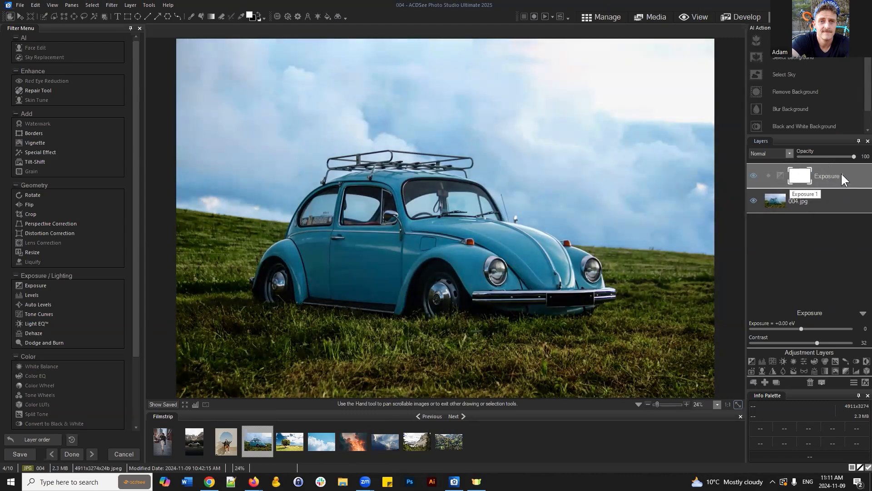
pyautogui.click(839, 174)
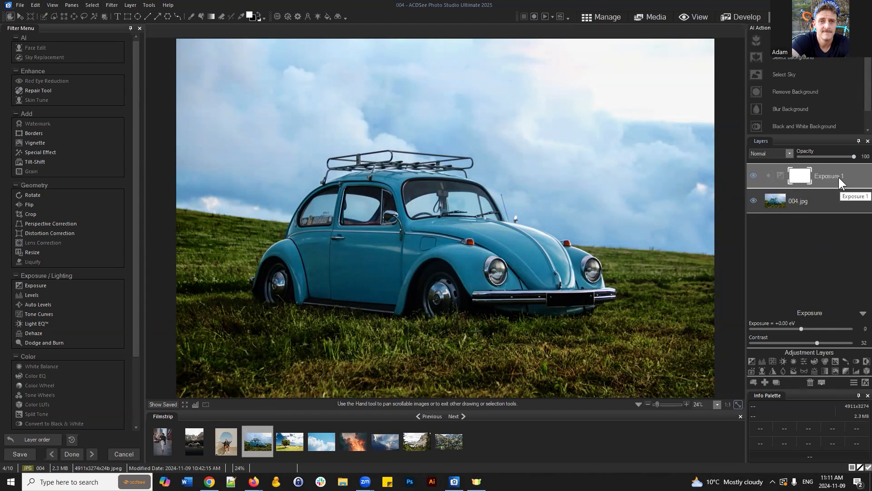
pyautogui.click(809, 383)
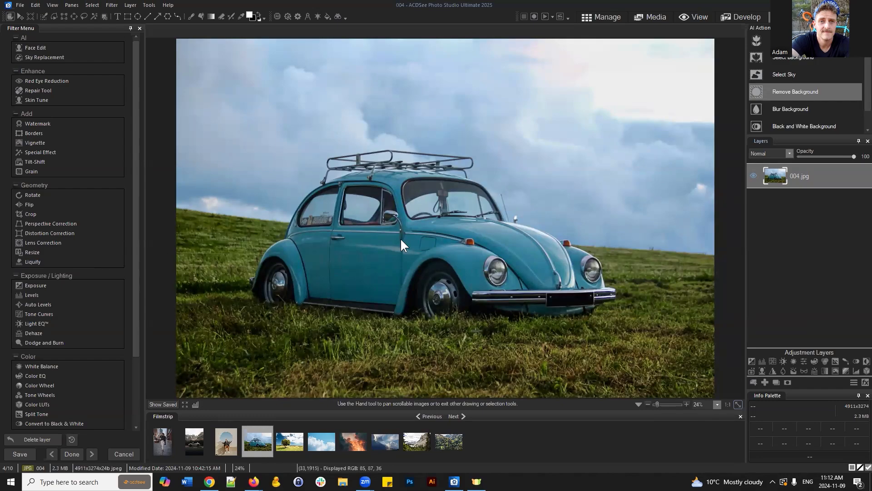
pyautogui.click(812, 170)
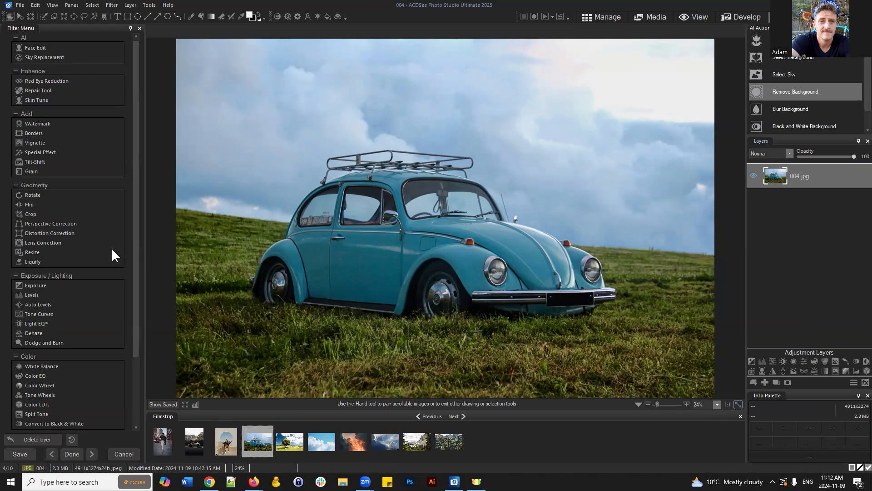
# Apply an Exposure filter with contrast 44 directly to the 004.jpg photo layer.
pyautogui.scroll(-2, 110, 247)
pyautogui.scroll(-2, 94, 238)
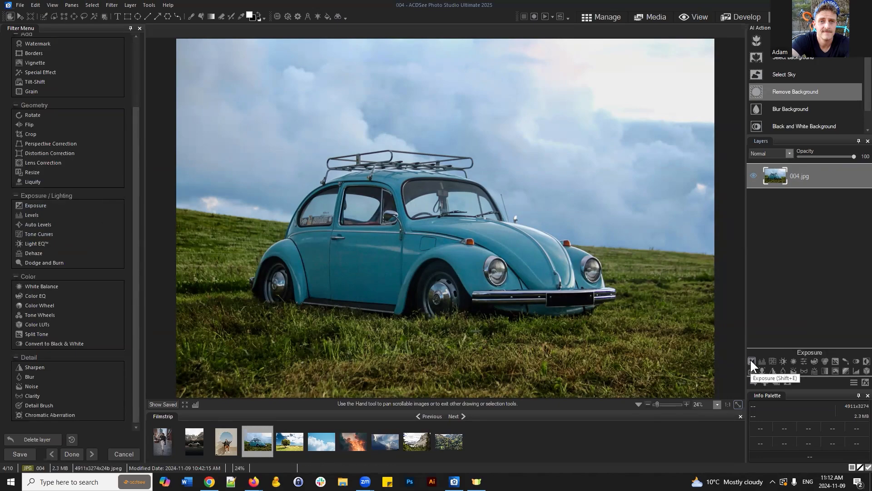
pyautogui.click(35, 206)
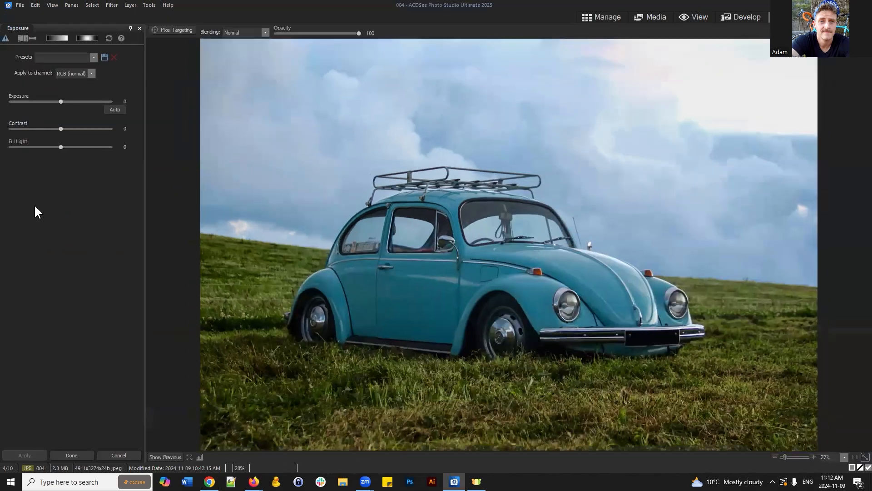
pyautogui.moveTo(61, 128); pyautogui.dragTo(82, 128)
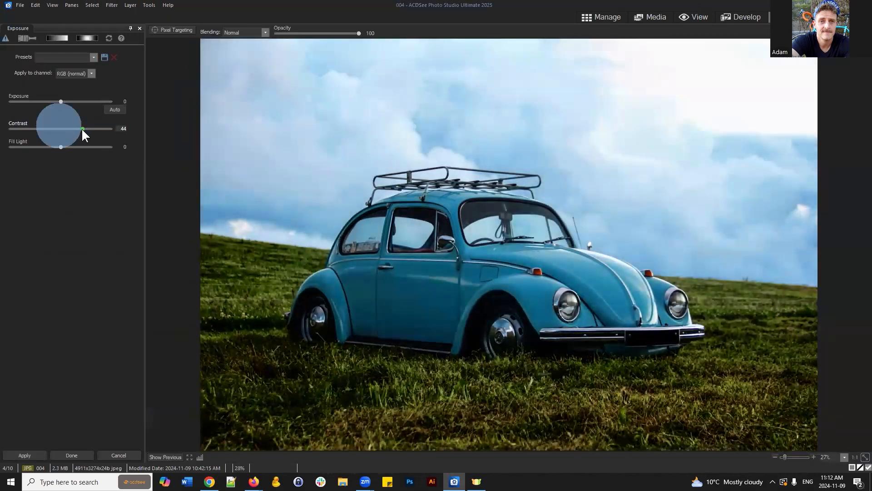
pyautogui.click(69, 452)
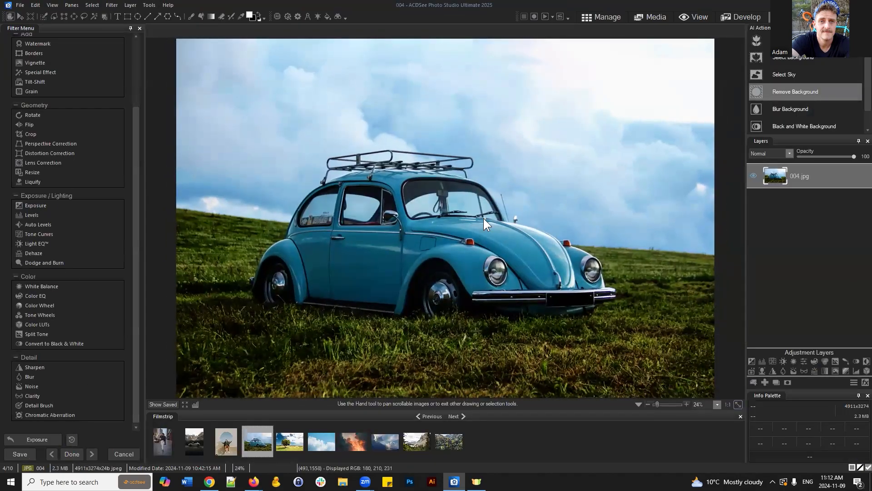
pyautogui.click(825, 178)
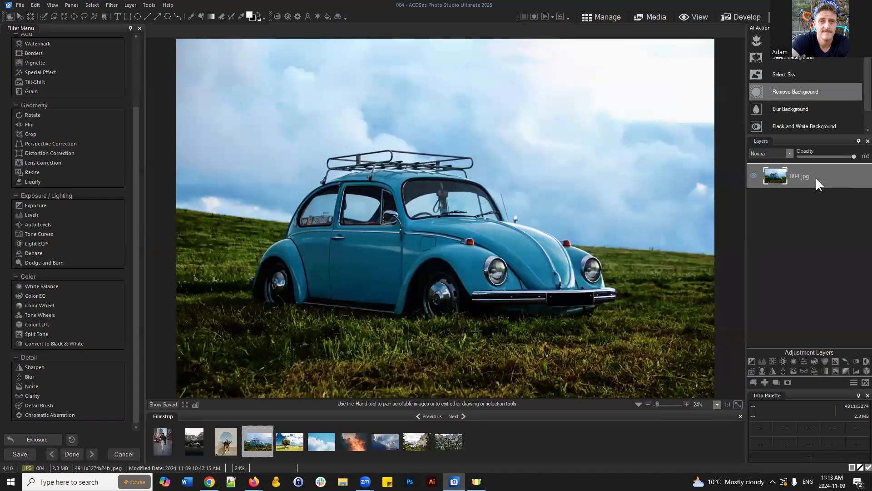
# Undo the Exposure filter applied directly to the 004.jpg layer.
pyautogui.moveTo(802, 179)
pyautogui.mouseDown()
pyautogui.moveTo(808, 198)
pyautogui.moveTo(808, 176)
pyautogui.mouseUp()
pyautogui.click(29, 436)
pyautogui.click(825, 181)
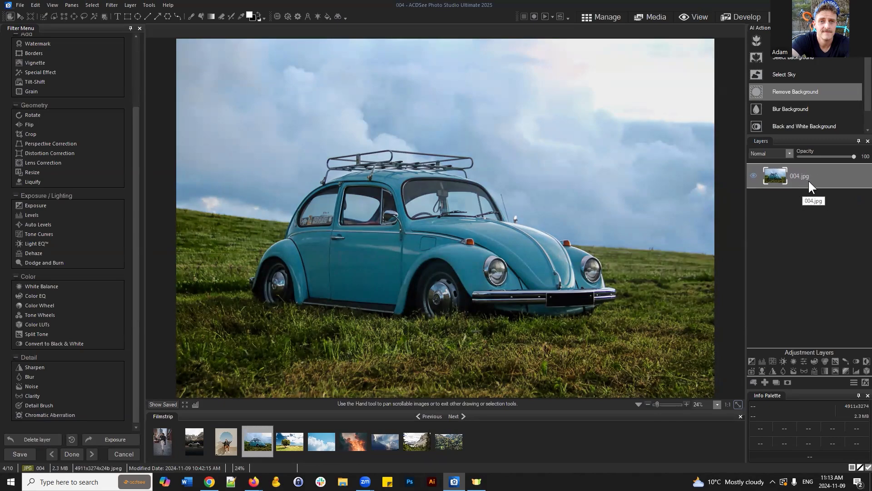
# Add an Exposure adjustment layer above the 004.jpg layer and set its contrast to 28.
pyautogui.click(807, 178)
pyautogui.click(752, 361)
pyautogui.click(828, 177)
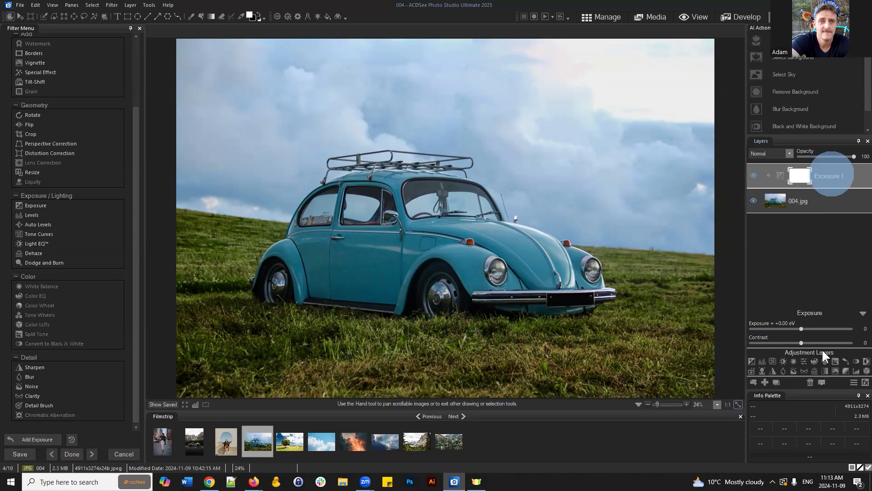
pyautogui.moveTo(801, 343); pyautogui.dragTo(819, 345)
pyautogui.click(838, 177)
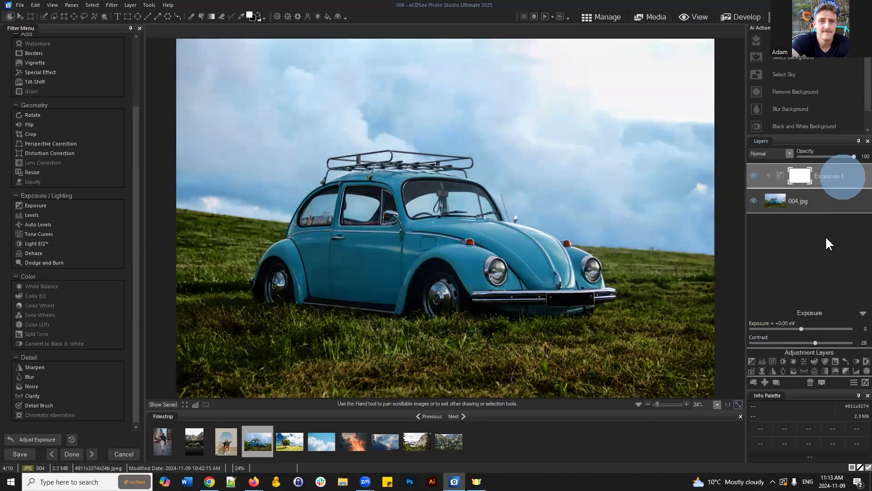
pyautogui.click(807, 198)
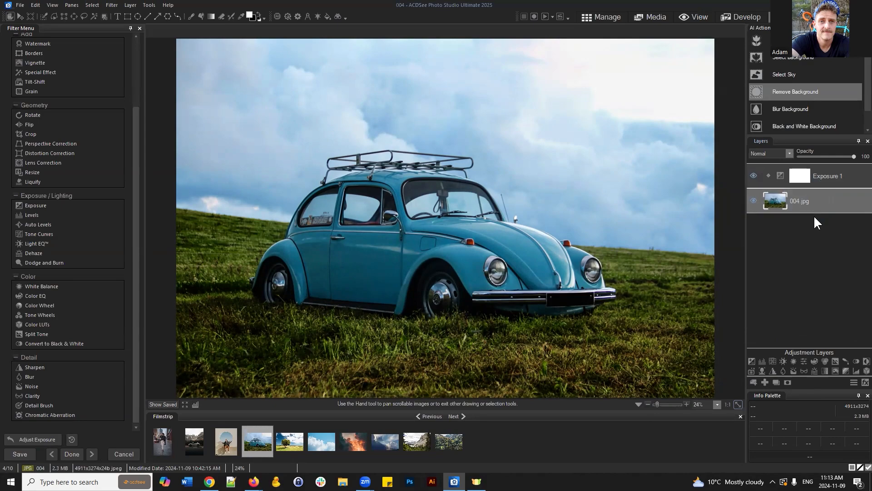
pyautogui.moveTo(823, 173)
pyautogui.mouseDown()
pyautogui.moveTo(844, 176)
pyautogui.moveTo(839, 182)
pyautogui.moveTo(836, 168)
pyautogui.moveTo(835, 209)
pyautogui.moveTo(828, 162)
pyautogui.moveTo(830, 178)
pyautogui.mouseUp()
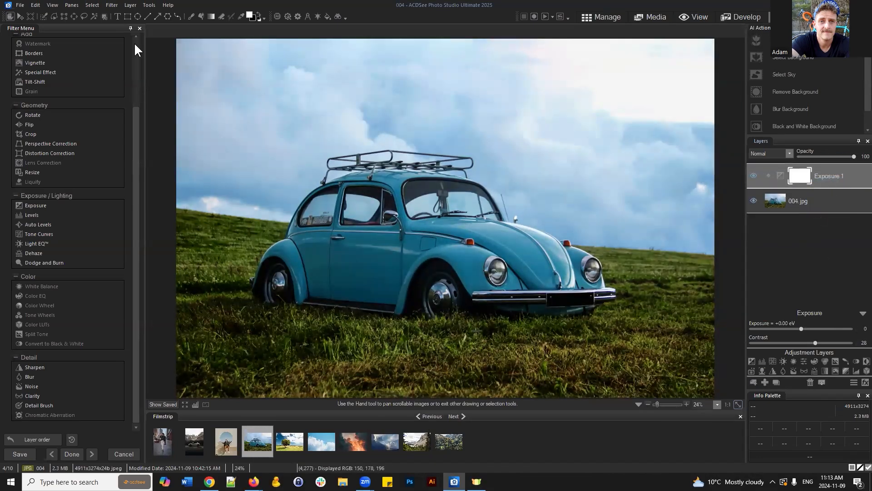
# Save the layered image in the Layers folder as an ACDC file named "working file".
pyautogui.click(20, 5)
pyautogui.click(44, 82)
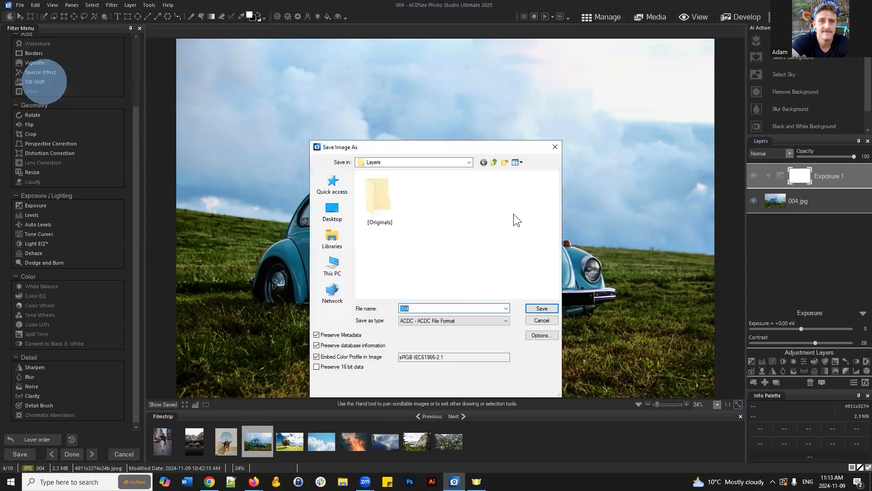
pyautogui.click(419, 310)
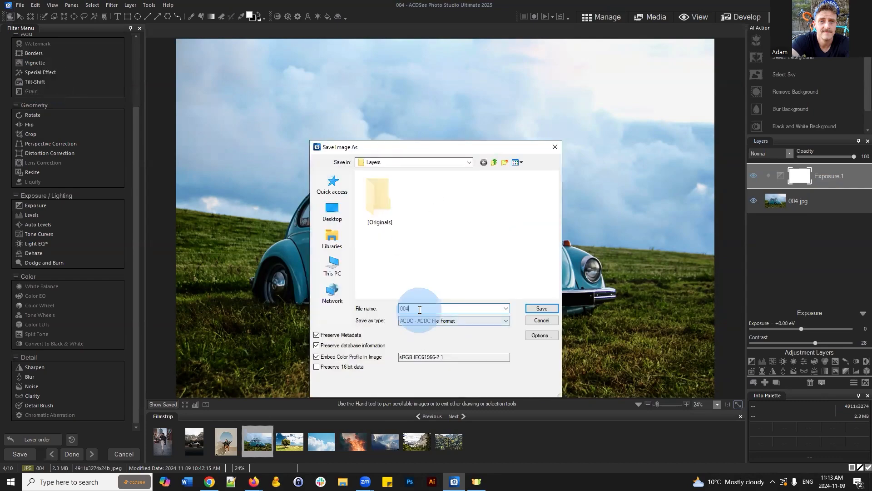
pyautogui.moveTo(435, 309); pyautogui.dragTo(375, 305)
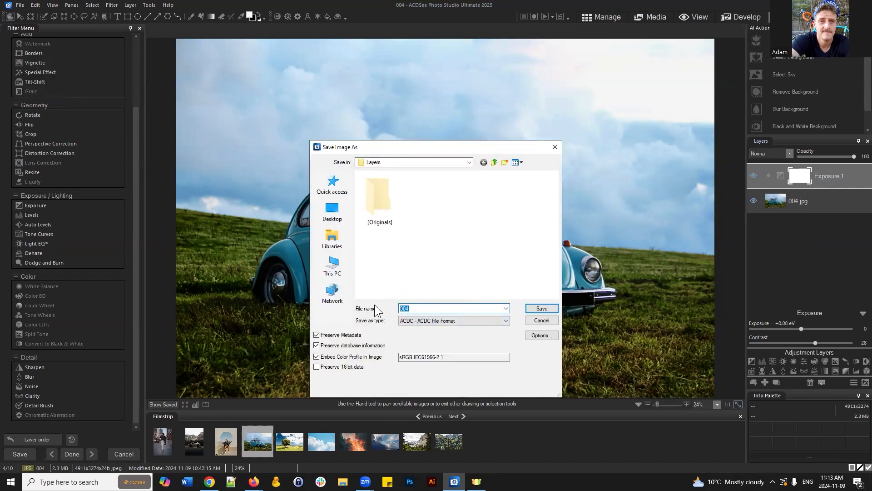
pyautogui.write('working file')
pyautogui.click(545, 308)
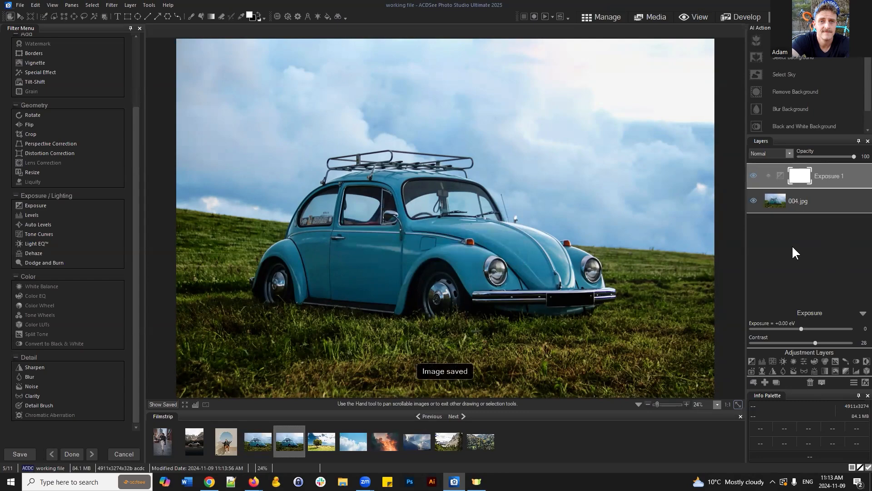
# Go to the Layers folder in Manage mode and reopen the saved "working file" in Edit mode.
pyautogui.click(607, 18)
pyautogui.click(539, 271)
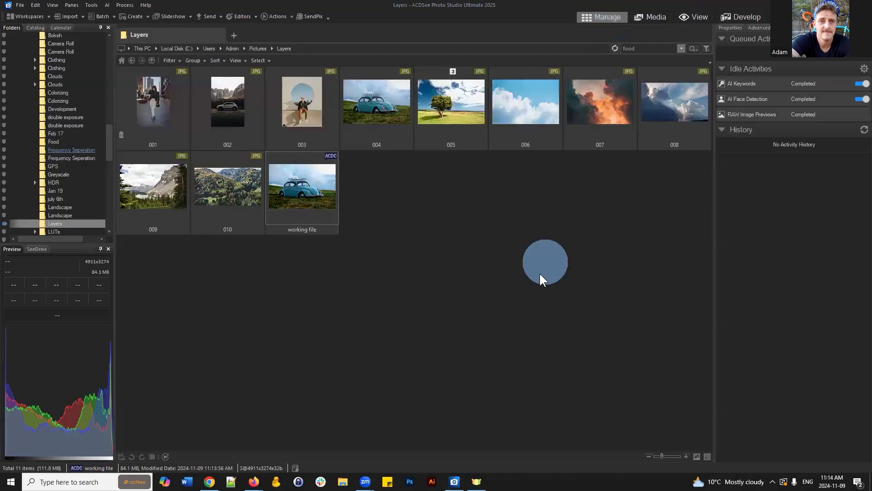
pyautogui.click(332, 193)
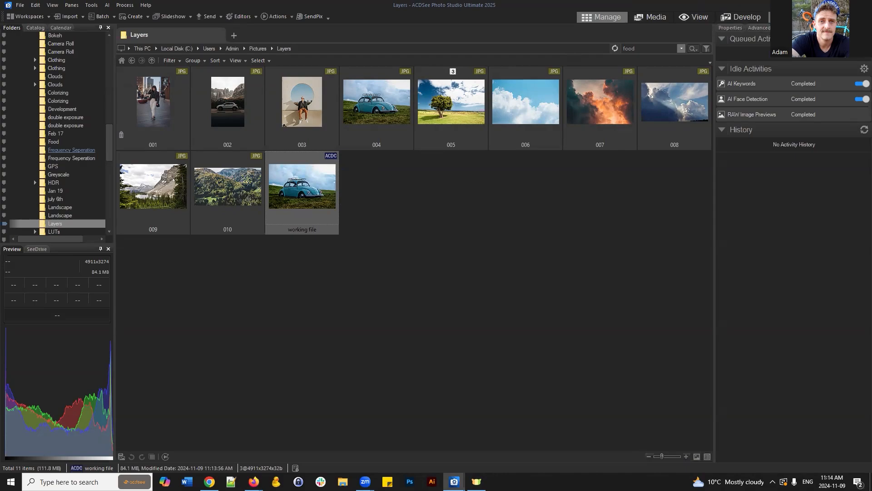
pyautogui.hotkey('ctrl', 'e')
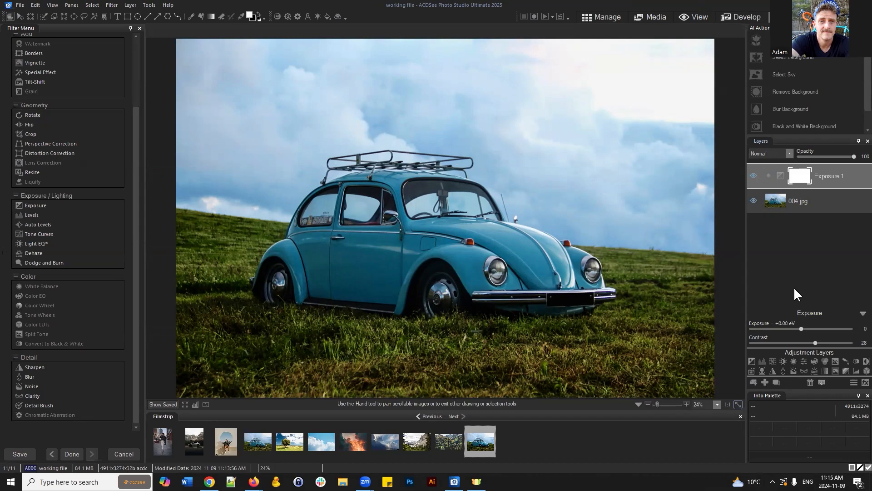
# Duplicate the 004.jpg photo layer below the Exposure 1 adjustment layer.
pyautogui.click(813, 204)
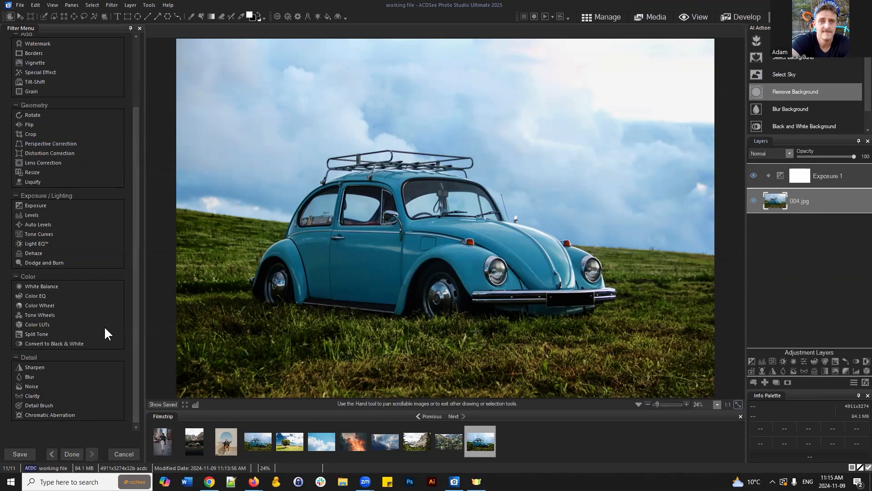
pyautogui.click(810, 249)
pyautogui.click(804, 228)
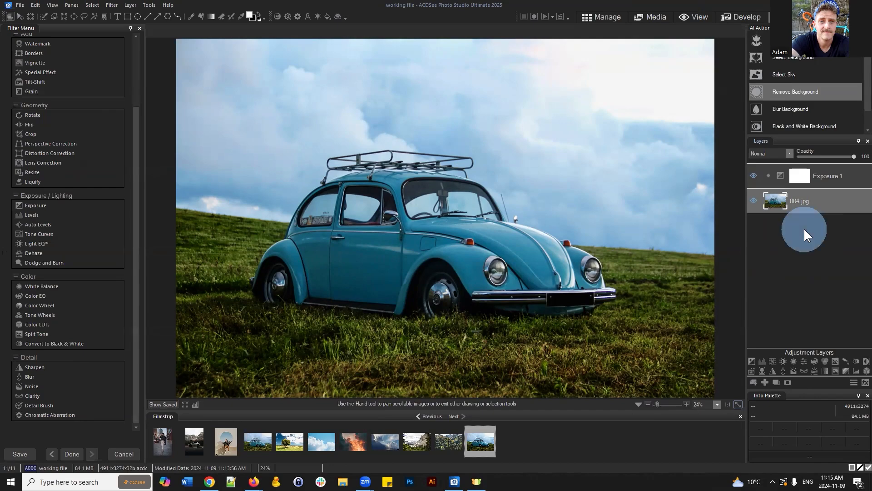
pyautogui.click(813, 196)
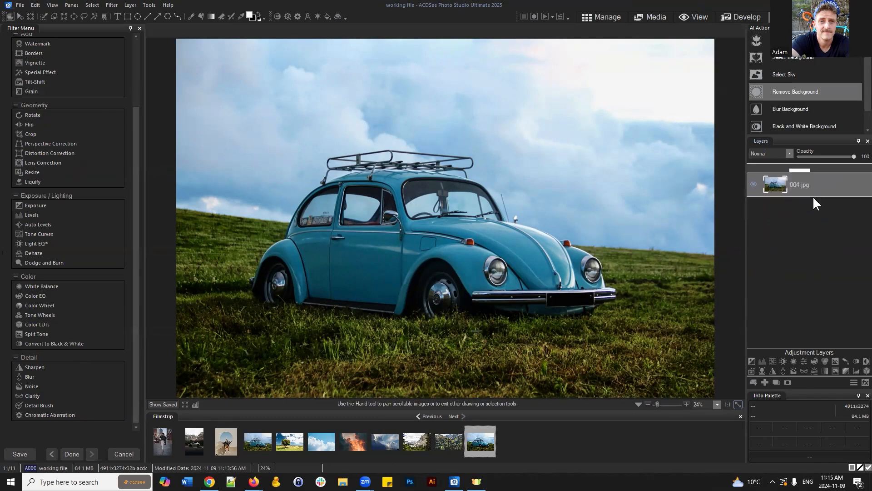
pyautogui.click(777, 382)
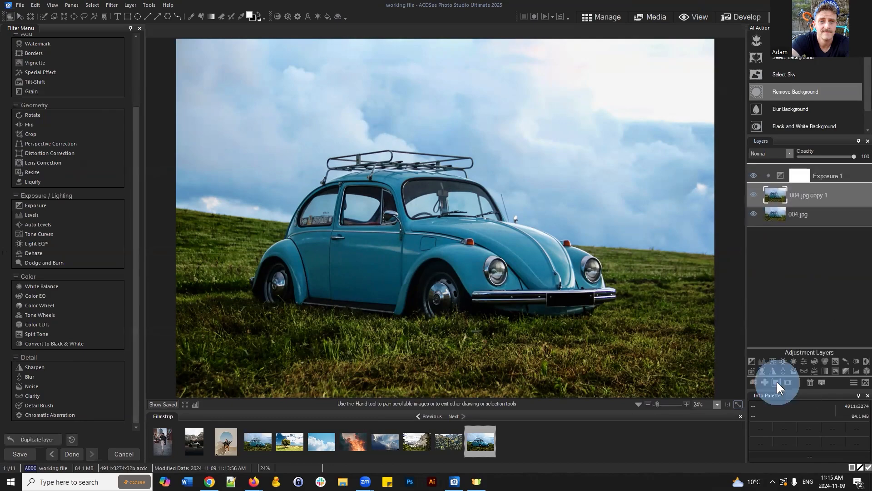
# Delete the duplicated photo layer, keeping the original 004.jpg layer.
pyautogui.click(824, 203)
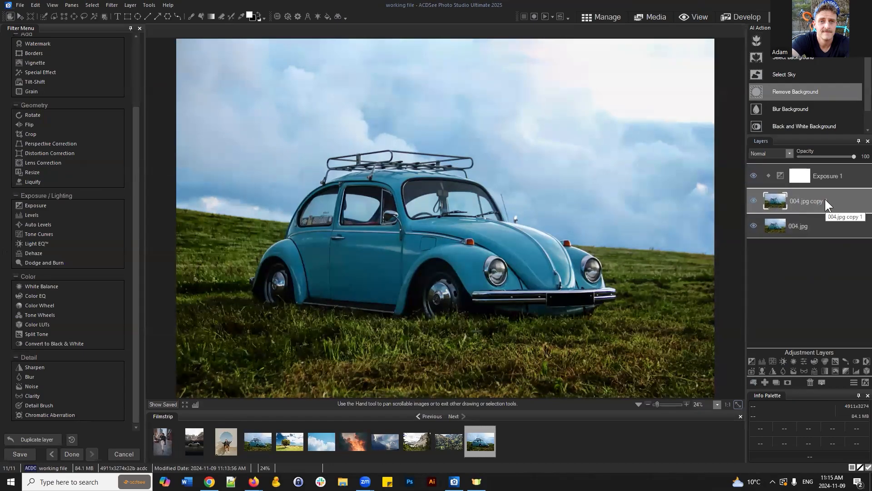
pyautogui.moveTo(818, 199); pyautogui.dragTo(807, 198)
pyautogui.click(811, 383)
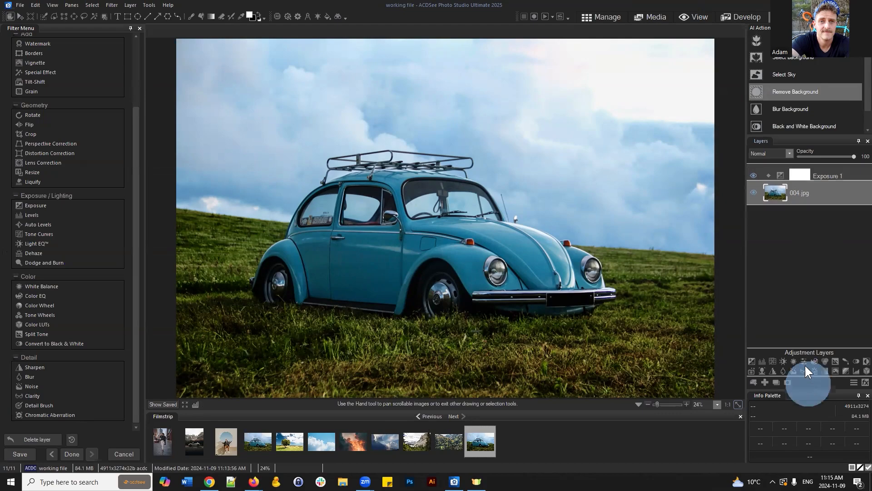
pyautogui.click(826, 287)
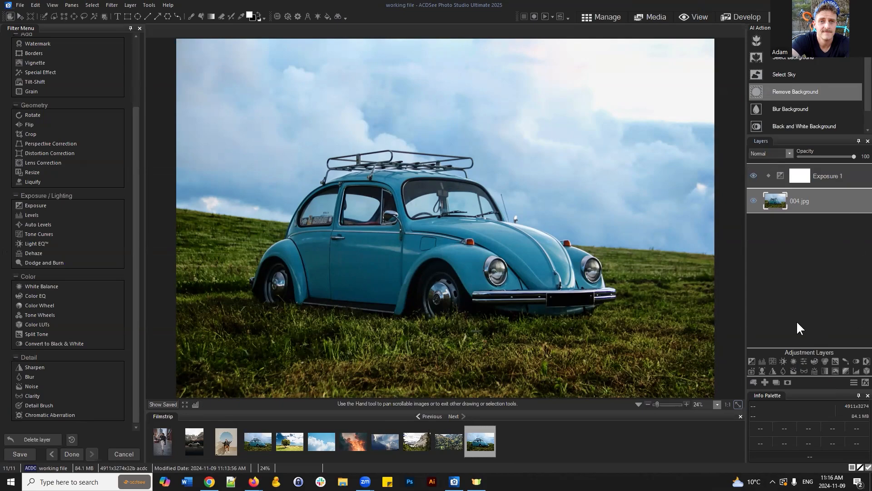
# Check the list of available panes, and hide and restore the panes around the image.
pyautogui.click(69, 6)
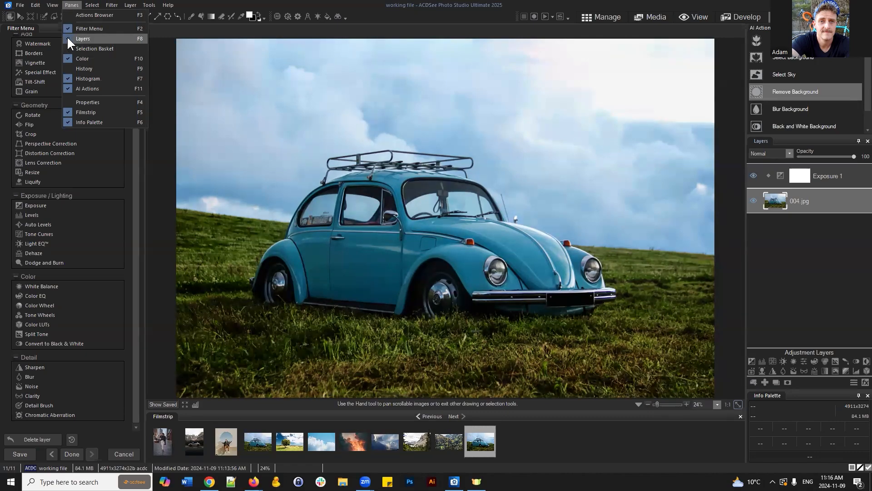
pyautogui.click(806, 277)
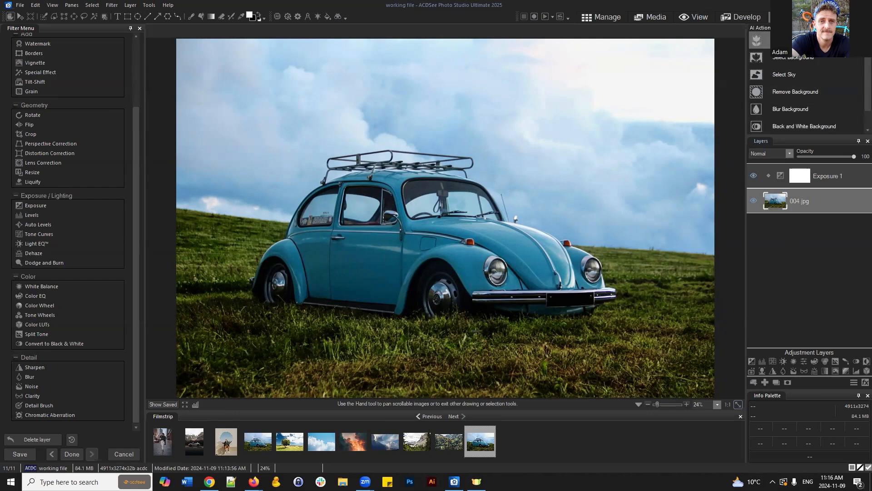
pyautogui.click(791, 41)
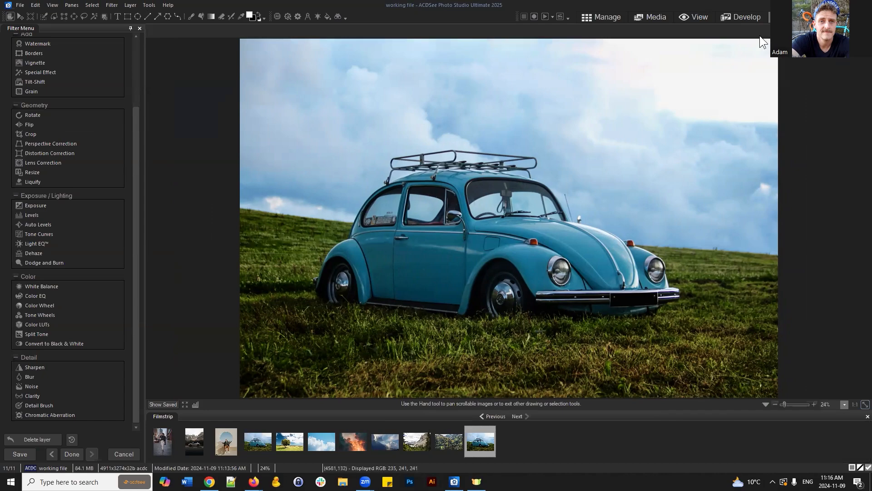
pyautogui.click(868, 417)
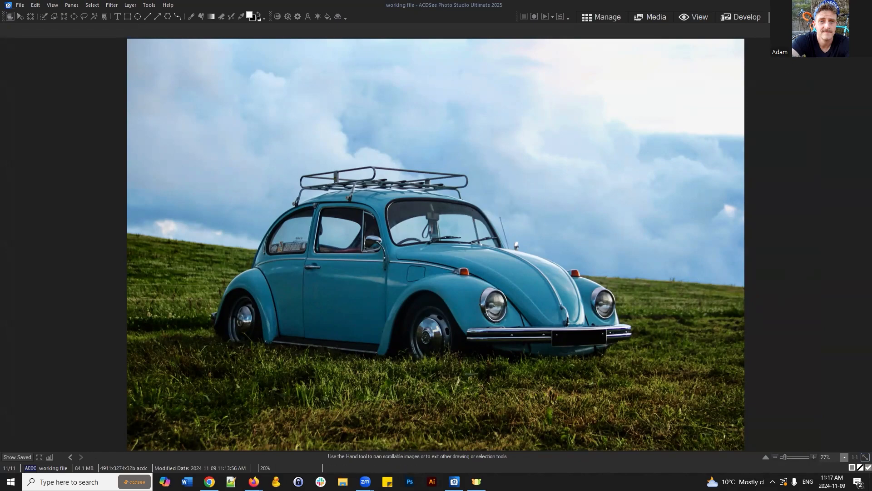
pyautogui.press('Tab')
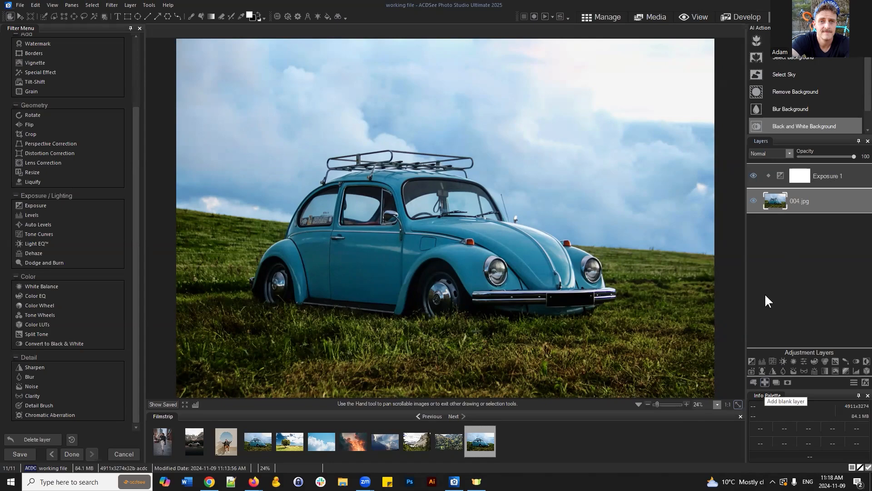
# Toggle the visibility of the 004.jpg and Exposure 1 layers off and on to compare their effect.
pyautogui.moveTo(817, 211); pyautogui.dragTo(748, 204)
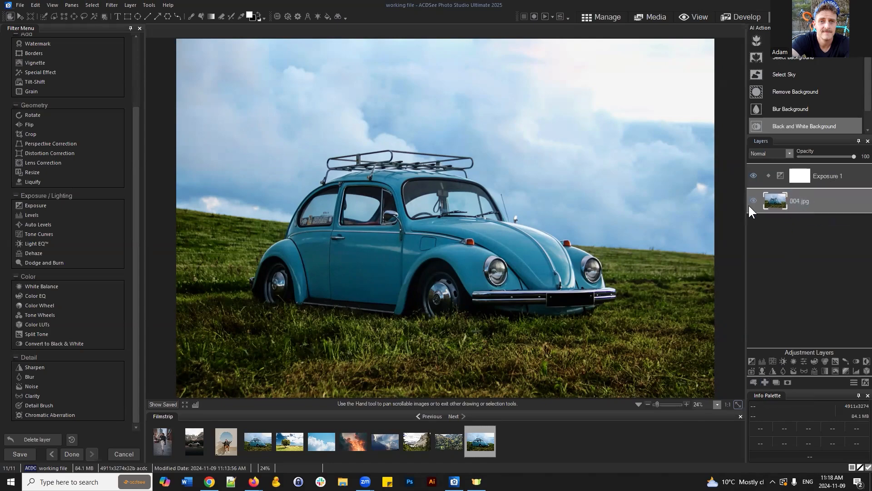
pyautogui.click(753, 200)
pyautogui.click(823, 179)
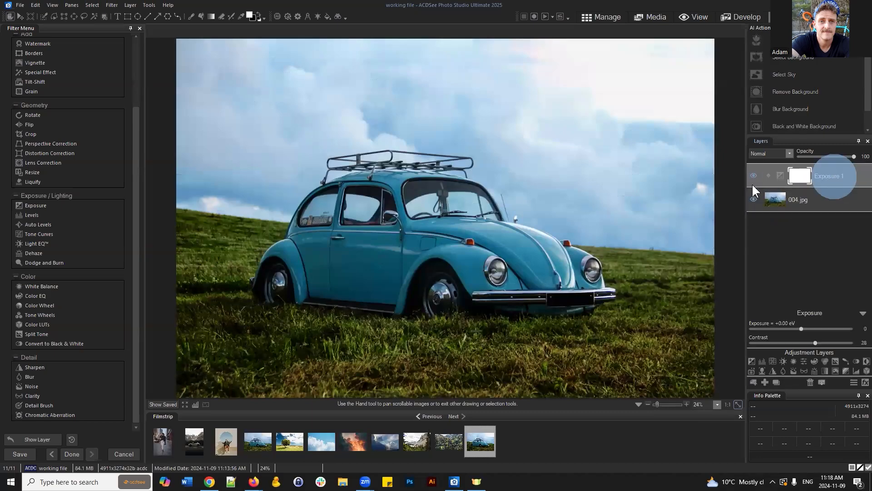
pyautogui.click(752, 177)
pyautogui.click(751, 176)
pyautogui.click(834, 176)
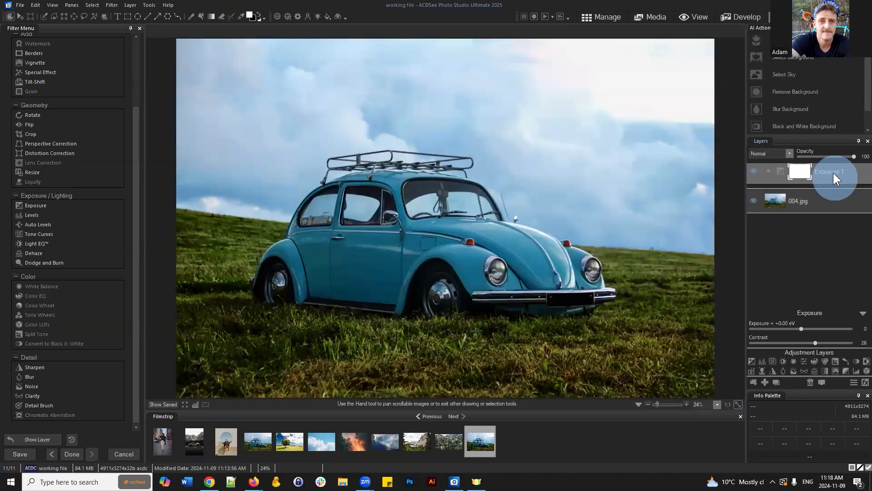
pyautogui.click(753, 176)
pyautogui.click(753, 177)
# Add a blank layer between the 004.jpg photo and the Exposure 1 adjustment layer and keep it selected.
pyautogui.click(820, 200)
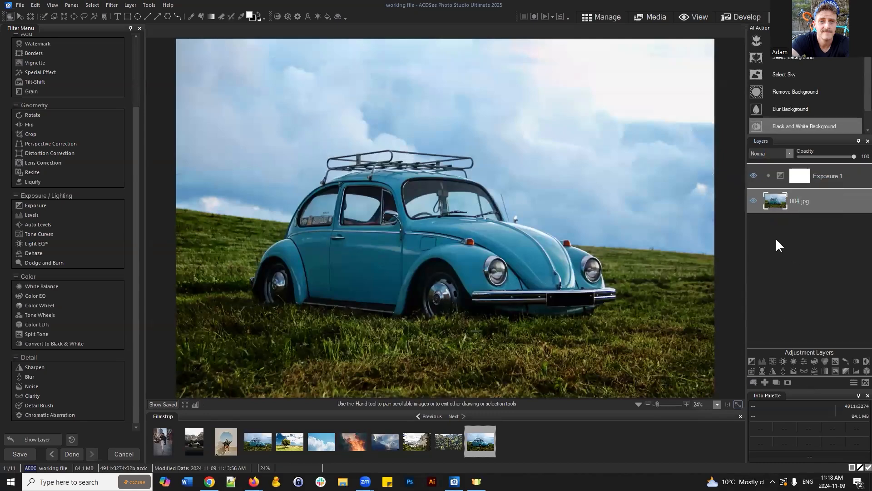
pyautogui.click(765, 383)
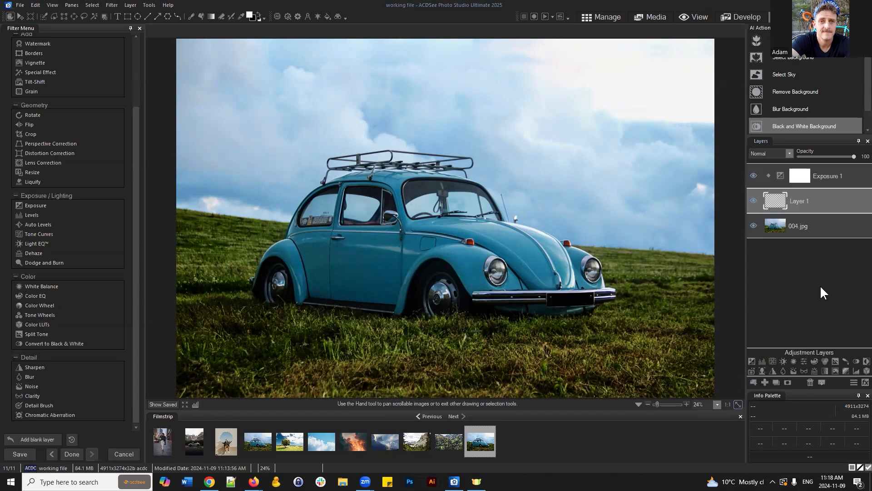
pyautogui.click(822, 202)
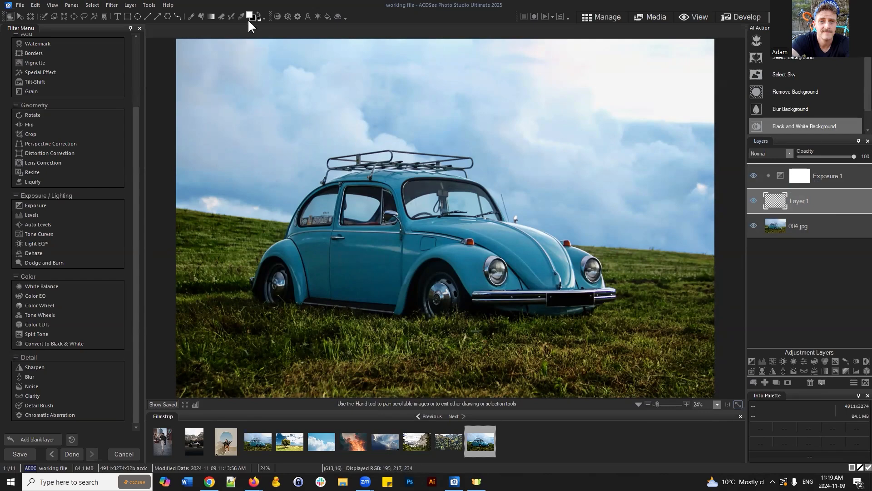
# Rename the new empty layer between the photo and the exposure adjustment as "blank layer".
pyautogui.rightClick(806, 198)
pyautogui.click(802, 205)
pyautogui.write('b')
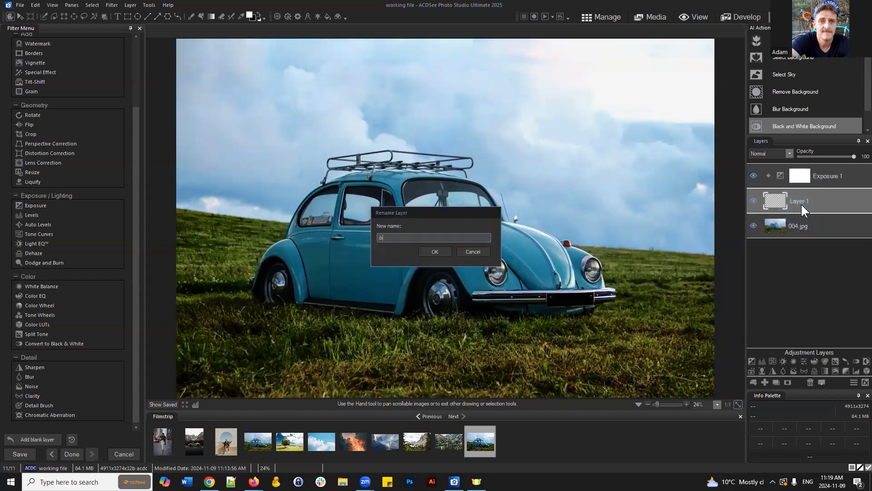
pyautogui.write('lank layer')
pyautogui.press('Return')
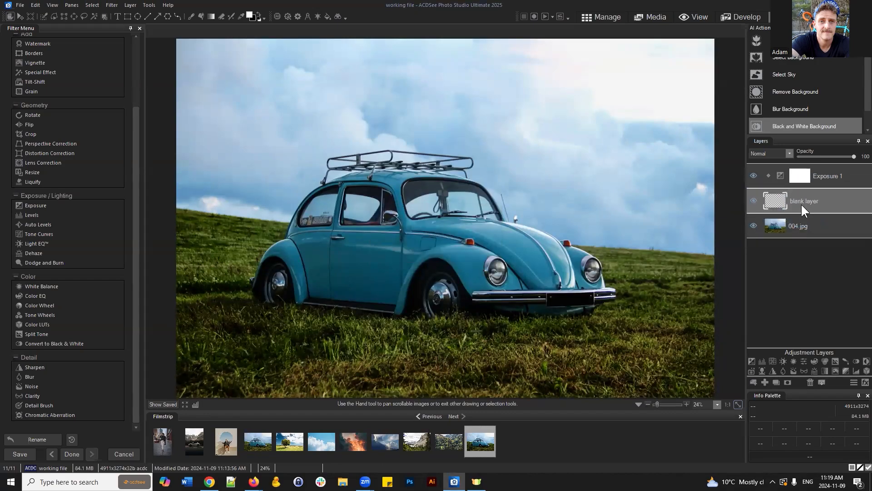
# Paint a wide white brush stroke across the car on the blank layer, and toggle that layer's visibility off and on.
pyautogui.click(192, 17)
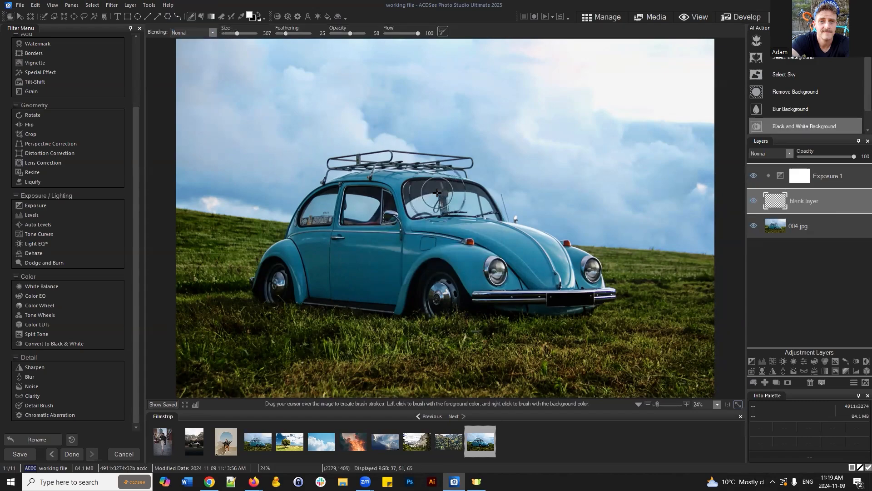
pyautogui.click(814, 197)
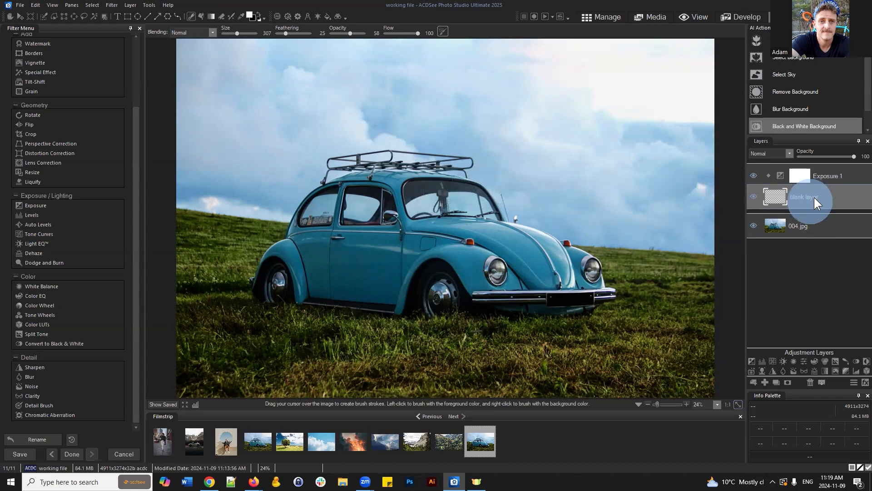
pyautogui.moveTo(250, 213)
pyautogui.mouseDown()
pyautogui.moveTo(629, 209)
pyautogui.moveTo(269, 208)
pyautogui.moveTo(460, 214)
pyautogui.moveTo(308, 208)
pyautogui.moveTo(395, 229)
pyautogui.mouseUp()
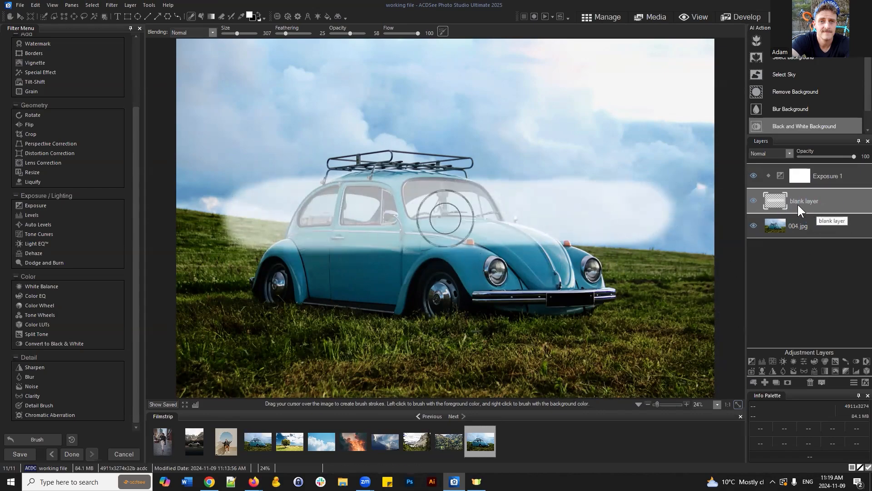
pyautogui.click(754, 201)
pyautogui.click(754, 201)
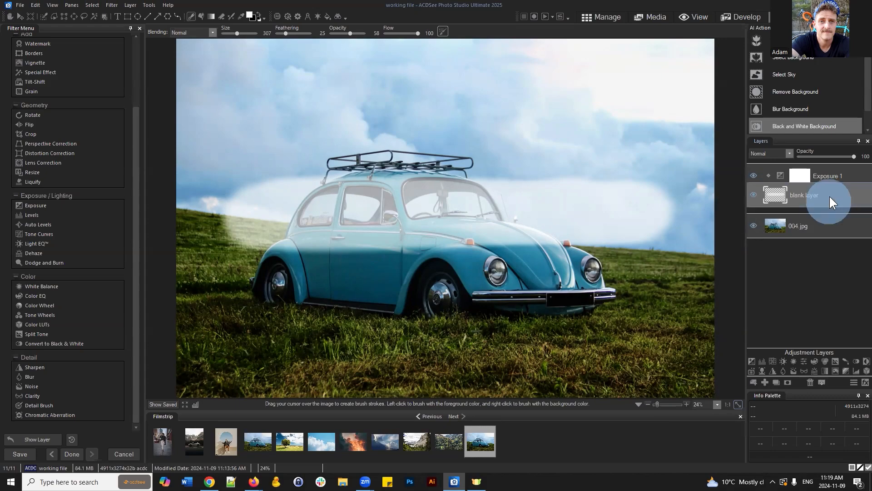
# Move the blank layer beneath the 004.jpg photo layer and select the photo layer.
pyautogui.click(810, 227)
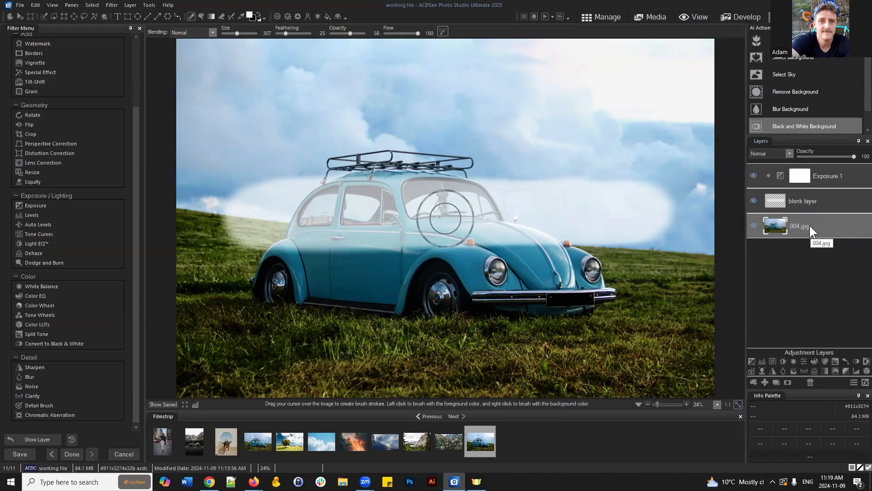
pyautogui.click(803, 201)
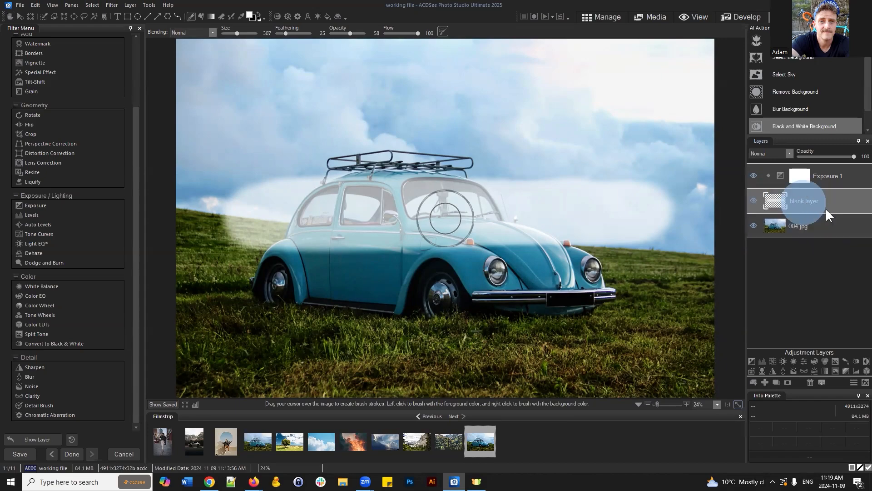
pyautogui.moveTo(812, 206); pyautogui.dragTo(812, 255)
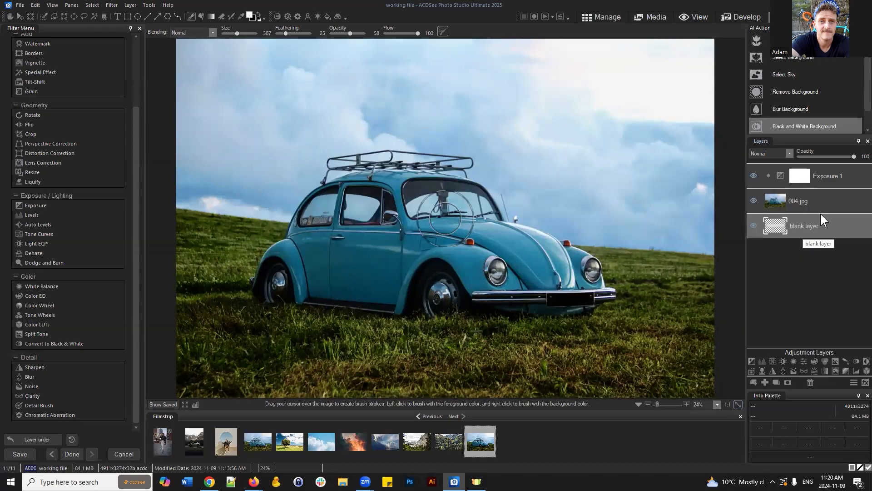
pyautogui.click(800, 195)
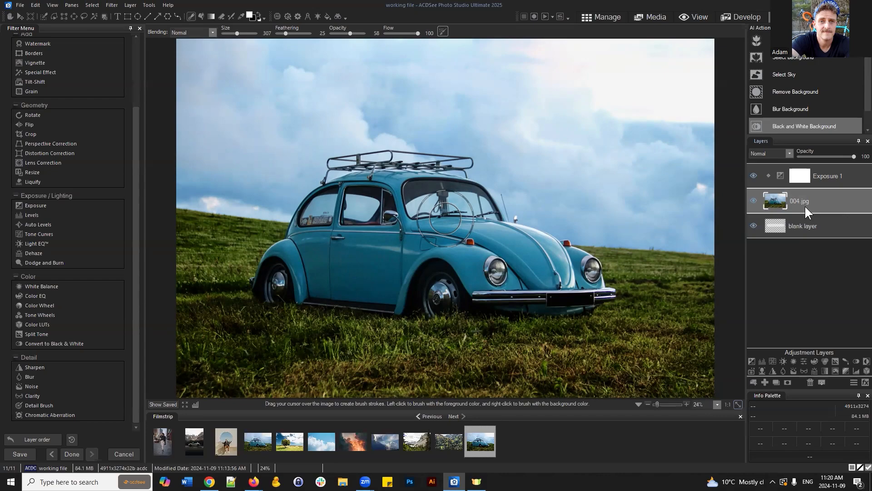
pyautogui.moveTo(806, 204)
pyautogui.mouseDown()
pyautogui.moveTo(818, 199)
pyautogui.moveTo(814, 223)
pyautogui.mouseUp()
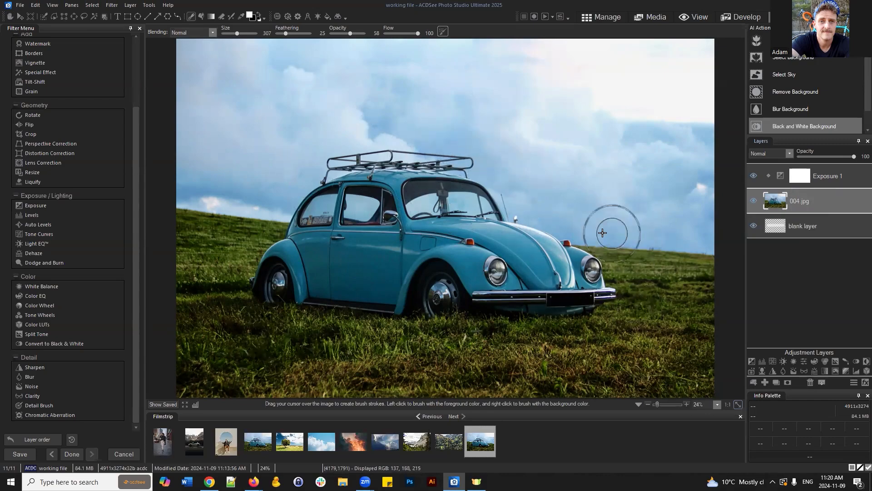
# Examine the photo's individual pixels up close and set the 004.jpg layer's opacity to 50.
pyautogui.scroll(1, 550, 222)
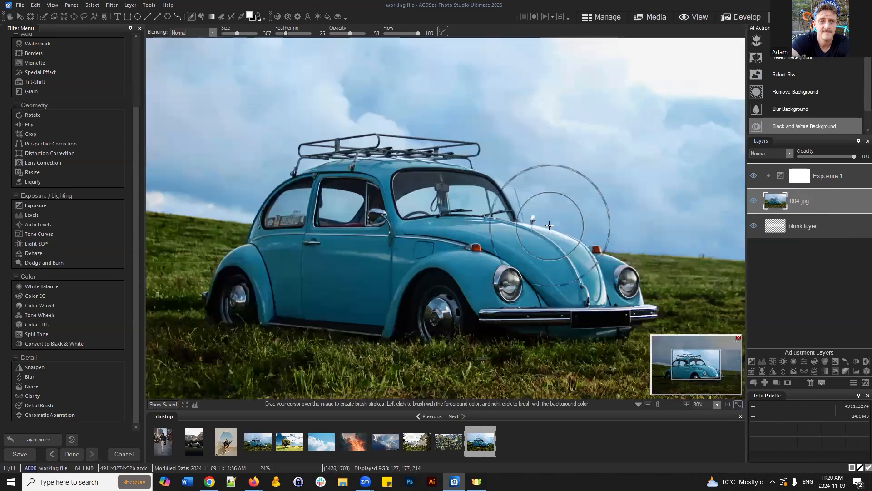
pyautogui.scroll(12, 549, 225)
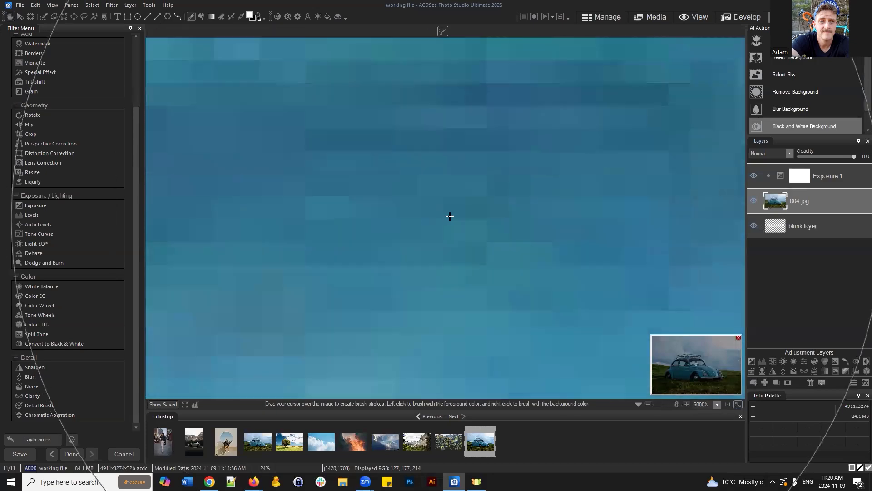
pyautogui.scroll(2, 450, 216)
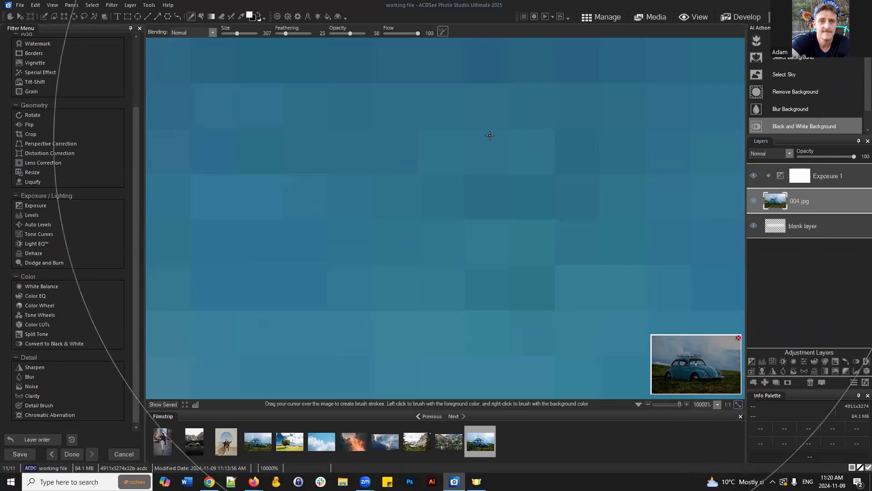
pyautogui.scroll(-1, 510, 187)
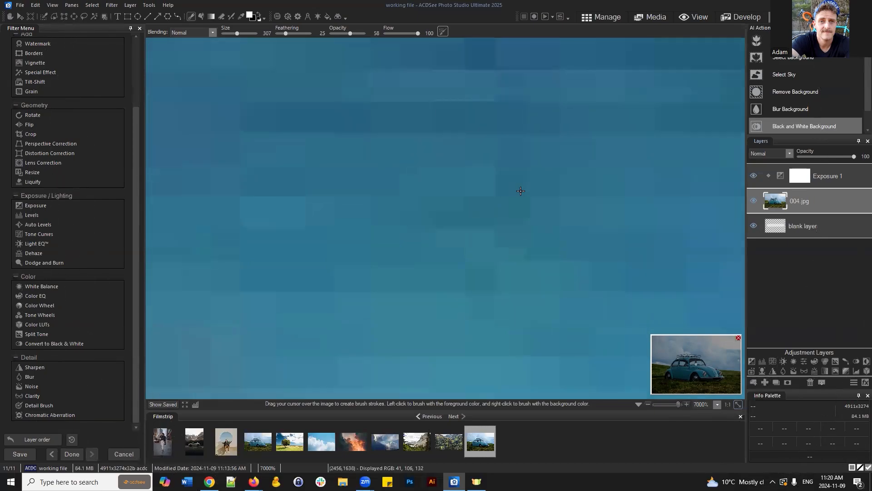
pyautogui.click(834, 206)
pyautogui.moveTo(833, 201); pyautogui.dragTo(827, 205)
pyautogui.click(862, 155)
pyautogui.write('50')
pyautogui.press('Return')
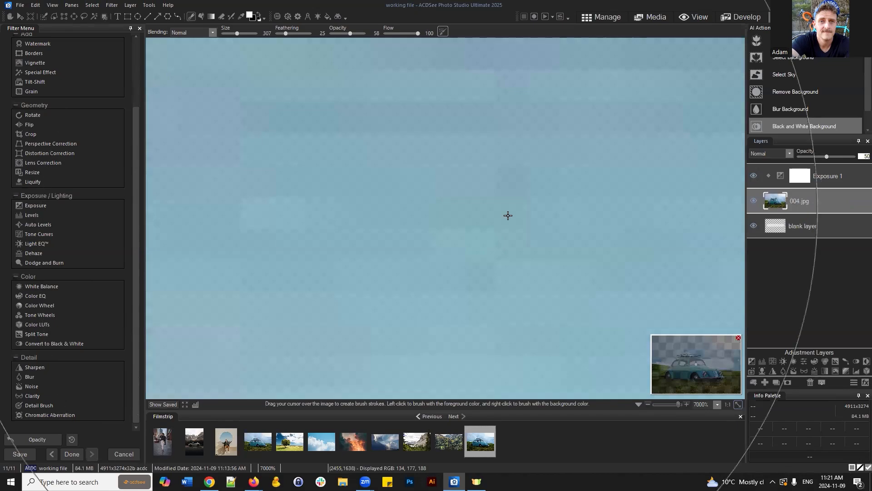
pyautogui.scroll(-5, 488, 196)
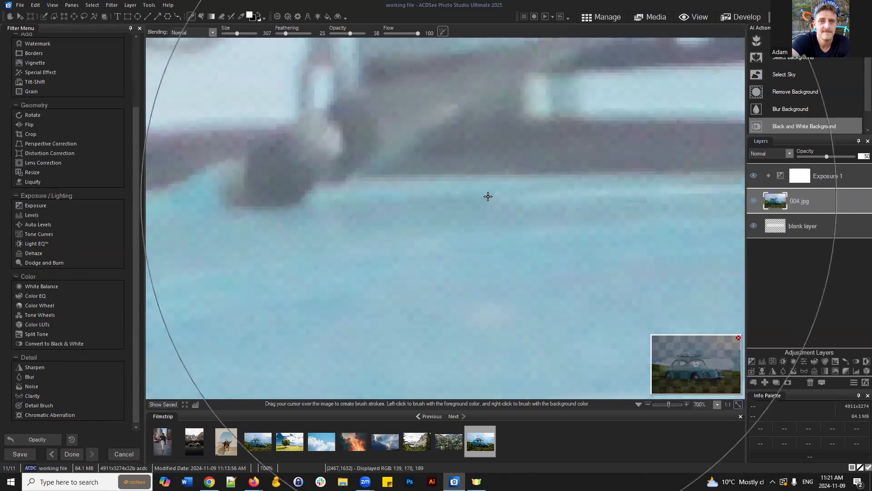
pyautogui.scroll(-8, 488, 196)
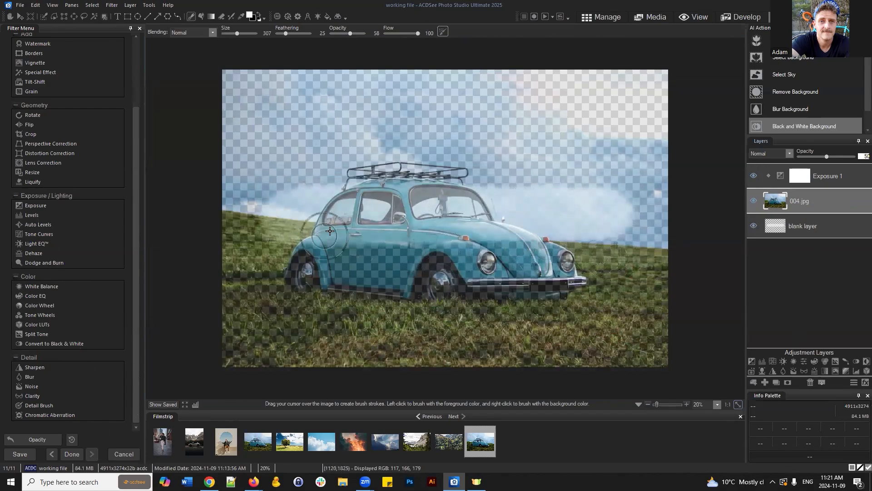
# Toggle the blank layer's visibility off and on to compare how its white stroke shows through the photo.
pyautogui.click(824, 223)
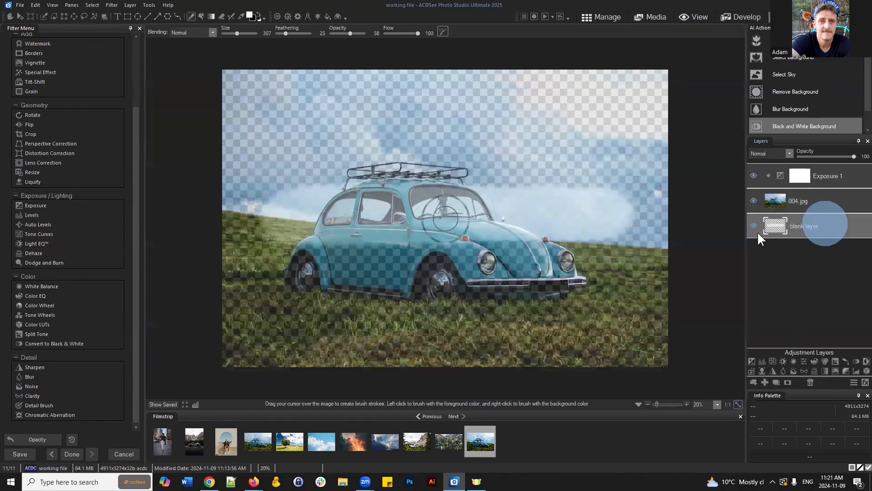
pyautogui.click(753, 227)
pyautogui.click(754, 228)
pyautogui.click(834, 226)
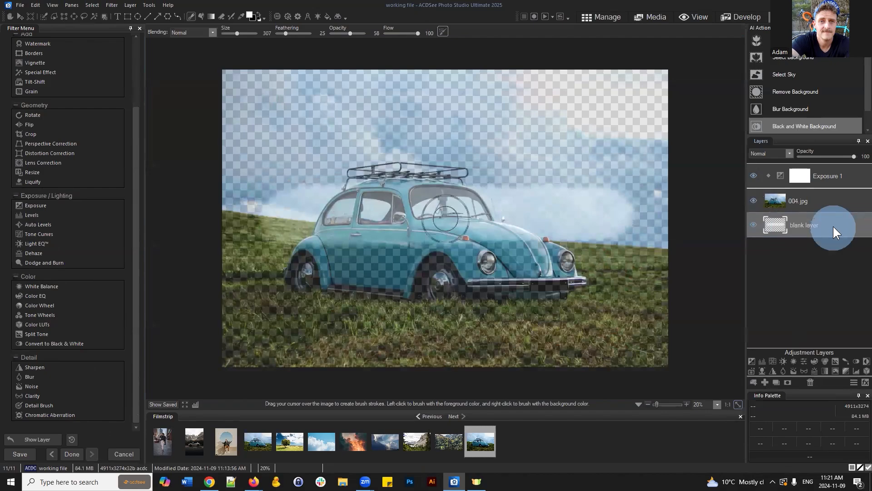
# Set the 004.jpg layer's opacity to 25.
pyautogui.click(818, 200)
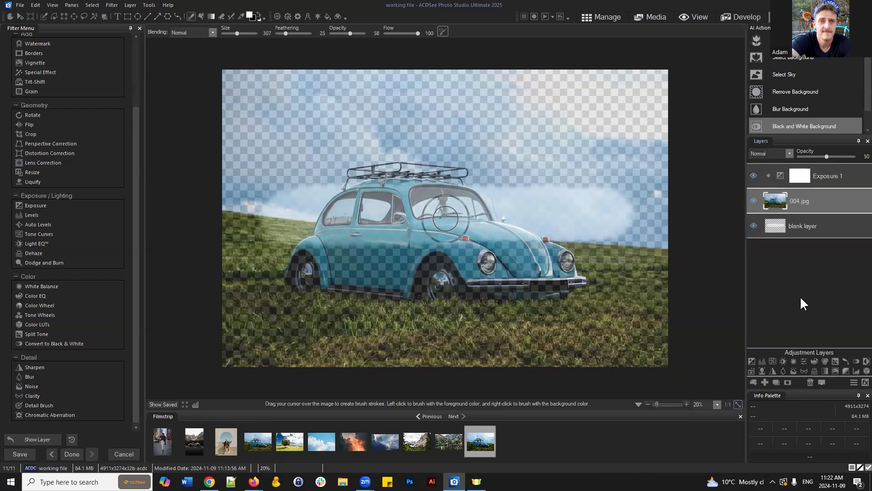
pyautogui.click(862, 156)
pyautogui.write('25')
pyautogui.press('Return')
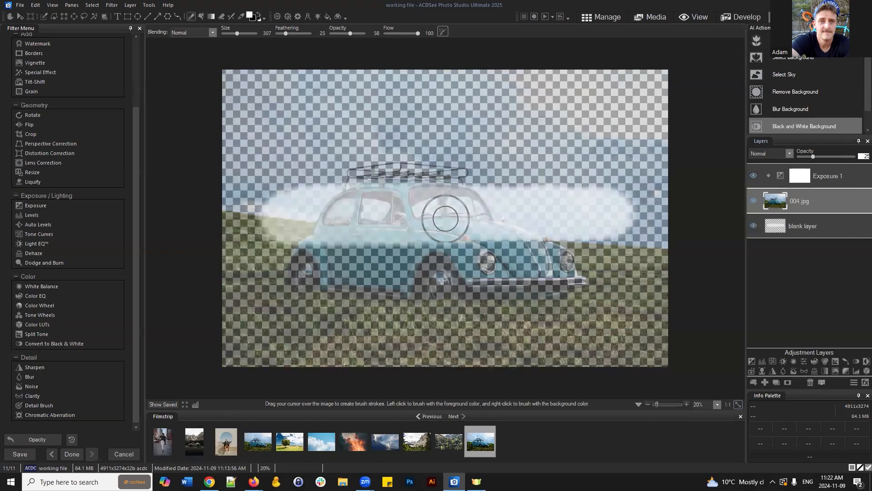
# Set the 004.jpg layer's opacity to 75.
pyautogui.click(825, 288)
pyautogui.click(863, 156)
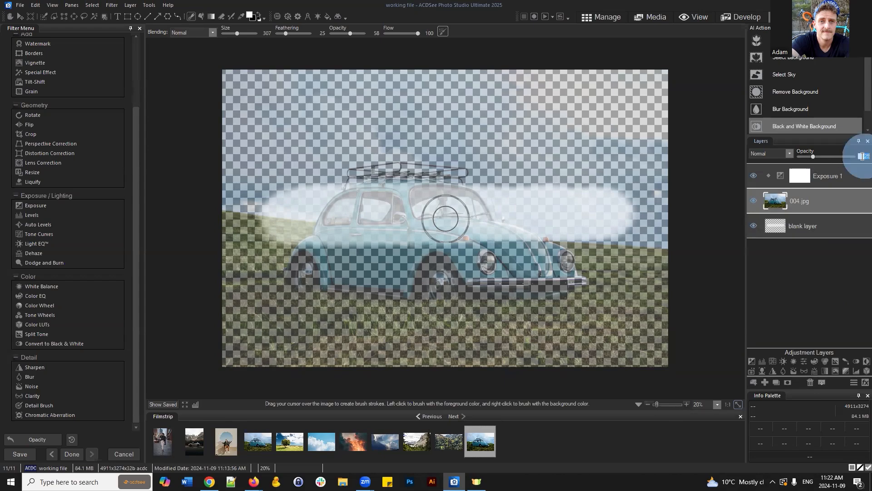
pyautogui.write('1075')
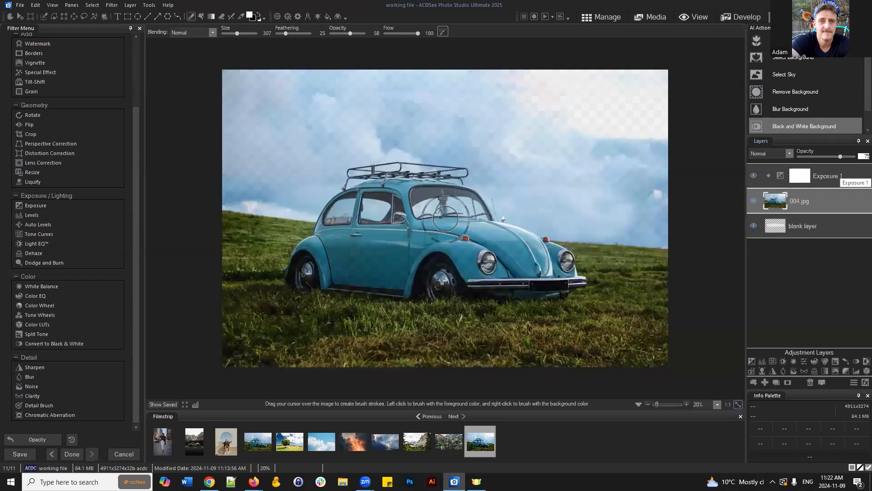
pyautogui.click(795, 275)
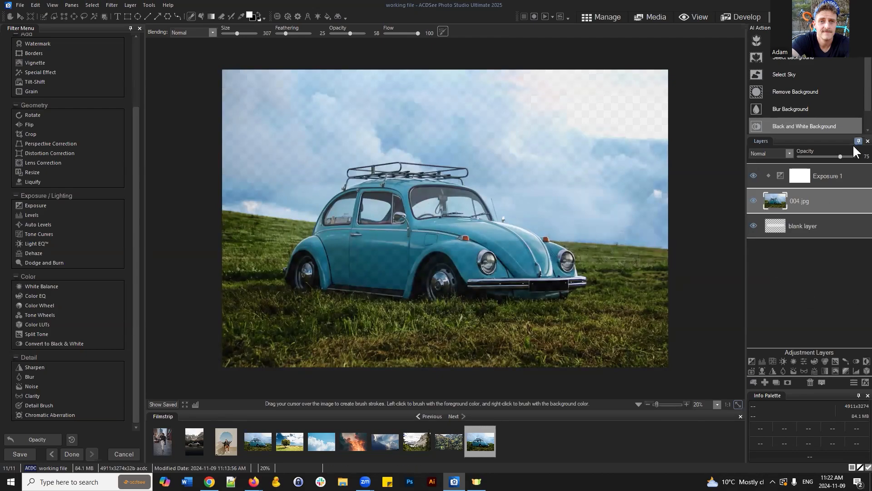
# Set the 004.jpg layer's opacity to 50.
pyautogui.click(867, 154)
pyautogui.click(863, 157)
pyautogui.write('50')
pyautogui.press('Return')
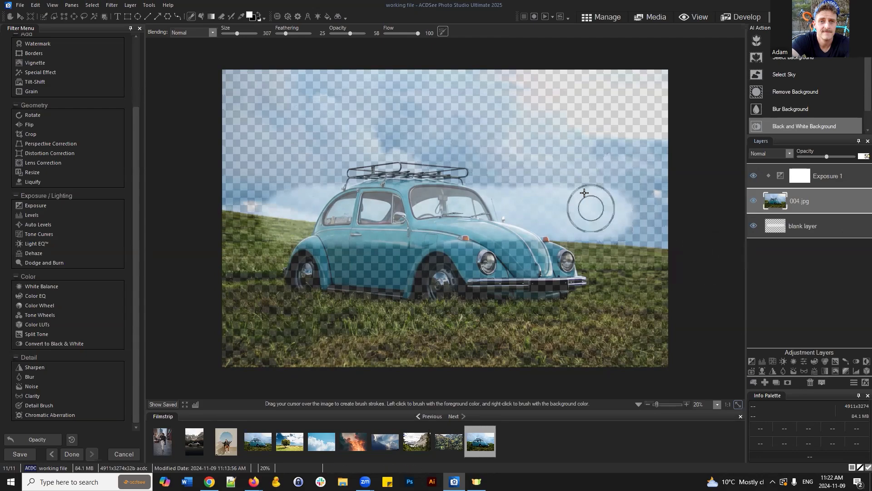
# Hide and restore the 004.jpg layer, and hide both it and the blank layer to examine the transparent canvas.
pyautogui.click(754, 200)
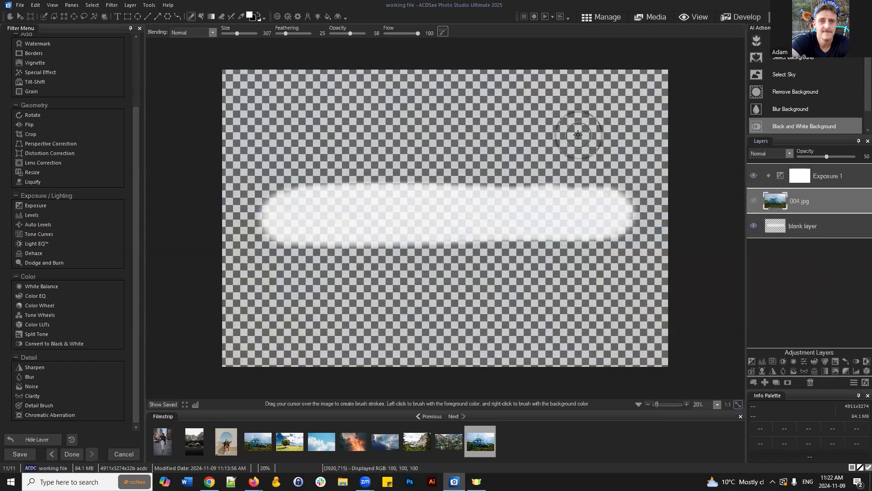
pyautogui.click(754, 200)
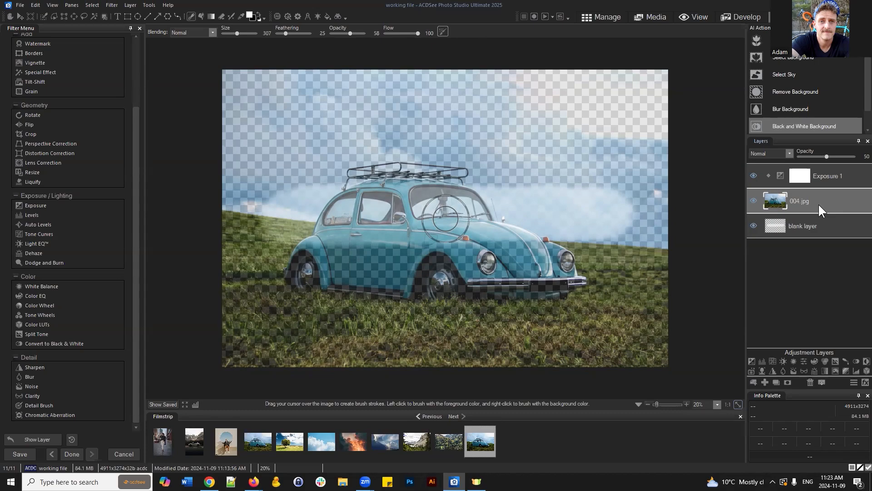
pyautogui.click(754, 226)
pyautogui.click(754, 201)
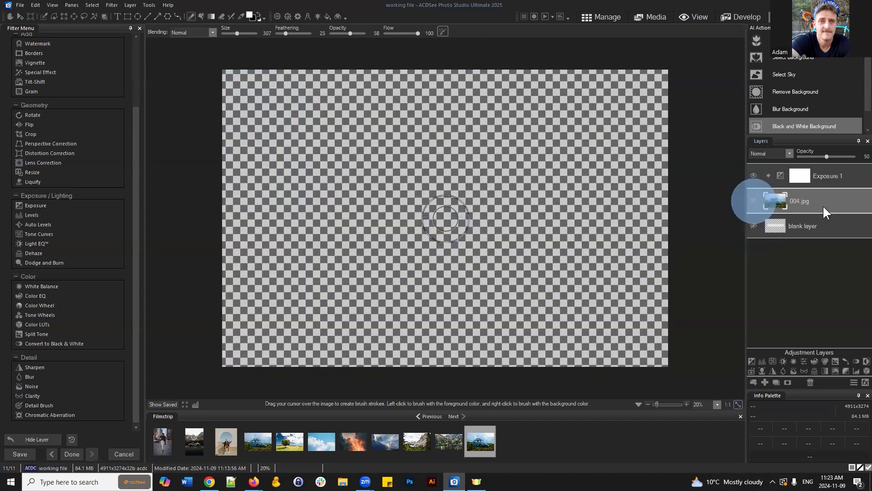
pyautogui.click(827, 295)
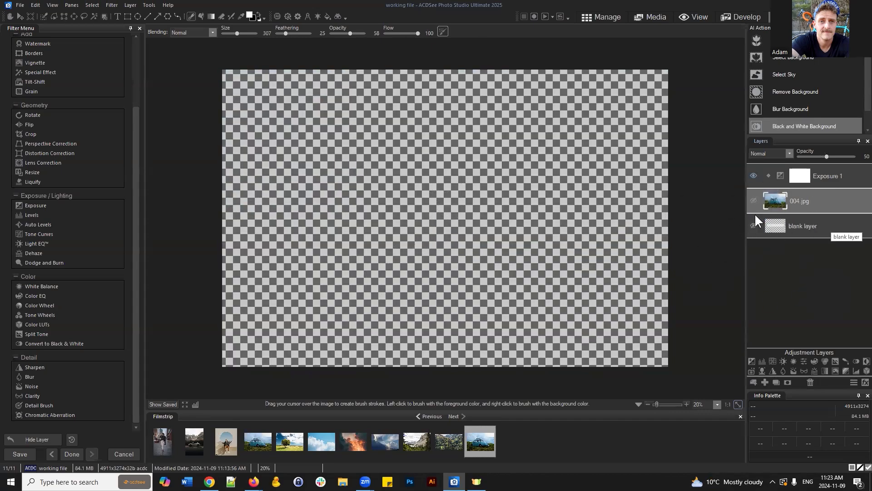
# Toggle the 004.jpg and blank layers to compare them, leaving both shown and the 004.jpg layer selected.
pyautogui.click(754, 201)
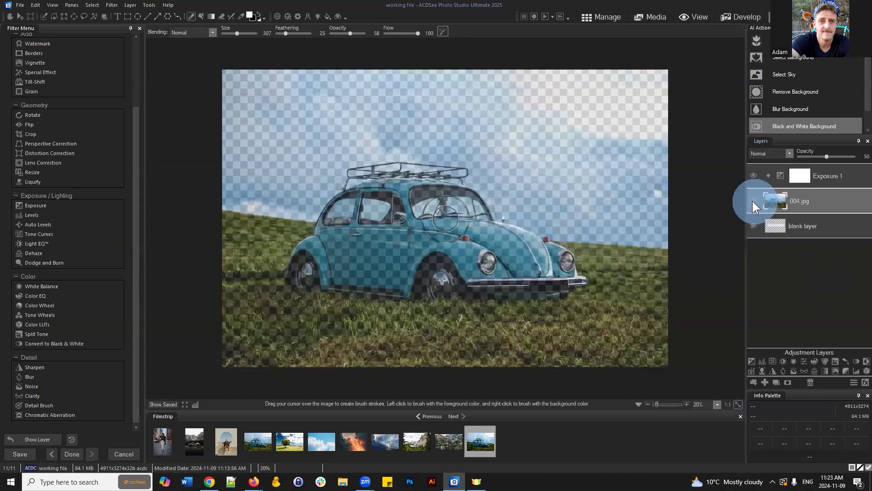
pyautogui.click(754, 200)
pyautogui.click(754, 226)
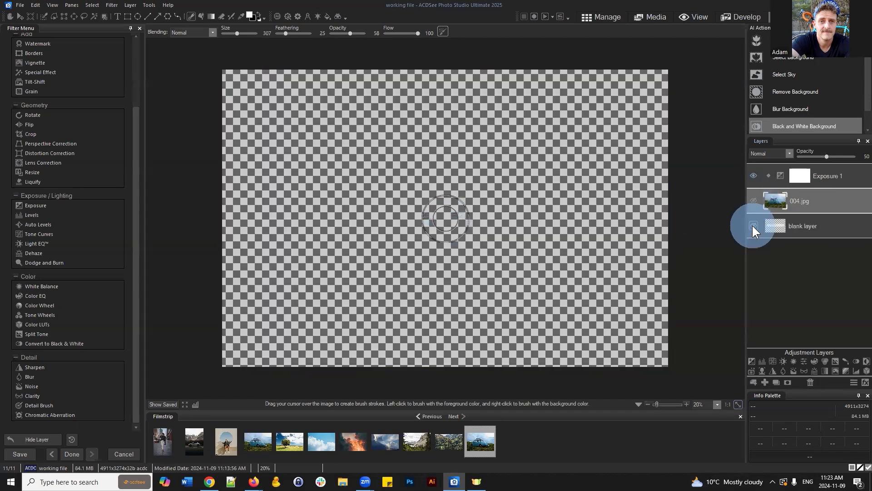
pyautogui.click(753, 201)
pyautogui.click(754, 201)
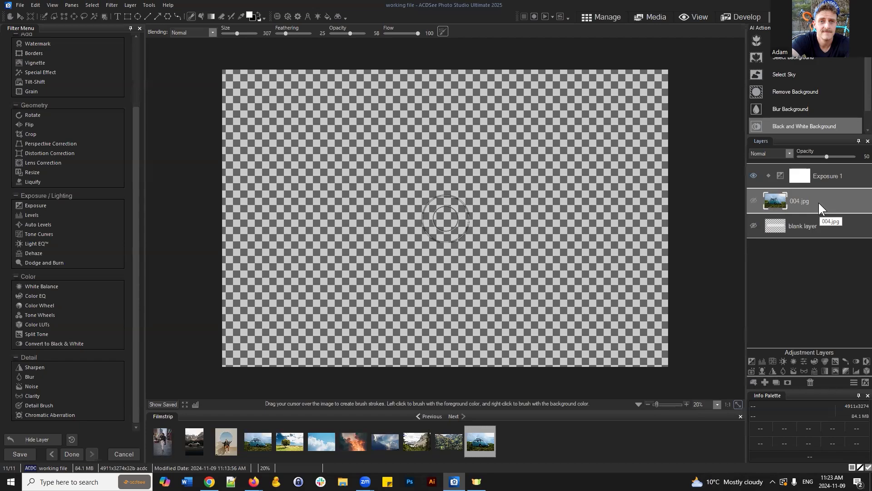
pyautogui.click(753, 200)
pyautogui.click(754, 226)
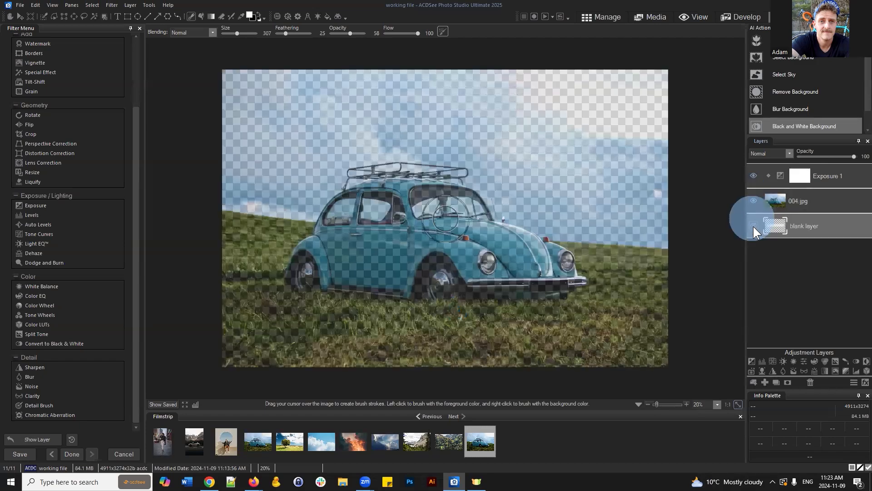
pyautogui.click(815, 209)
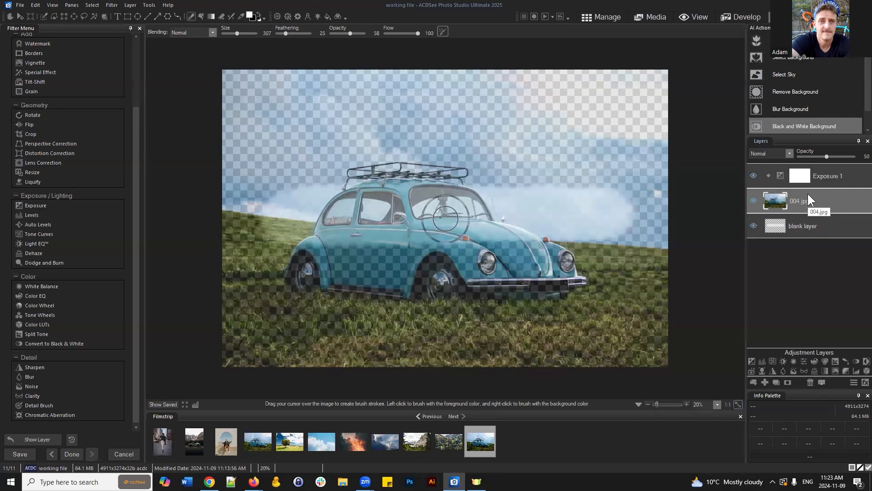
# Move the blank layer above the 004.jpg layer and set the 004.jpg layer's opacity to 100.
pyautogui.click(809, 223)
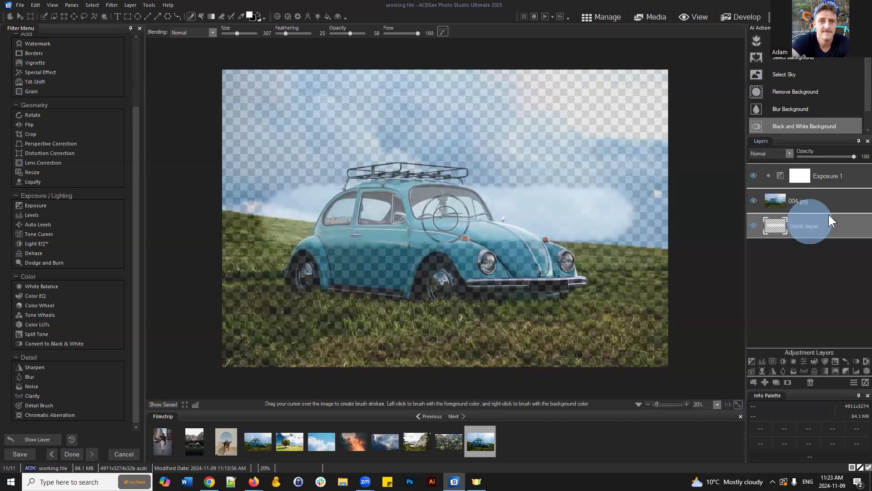
pyautogui.moveTo(813, 226); pyautogui.dragTo(808, 189)
pyautogui.click(798, 226)
pyautogui.moveTo(826, 156); pyautogui.dragTo(856, 156)
pyautogui.click(813, 202)
pyautogui.click(835, 282)
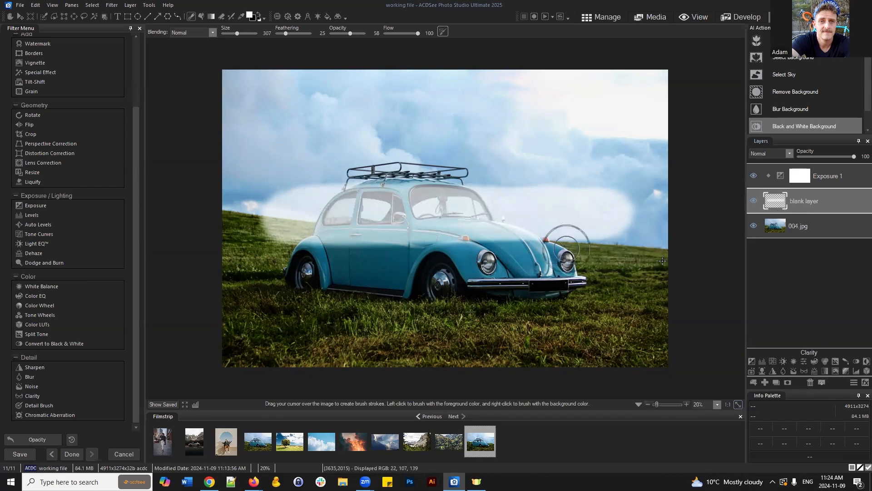
# Delete the brushed blank layer and add a new empty layer above the 004.jpg layer.
pyautogui.click(811, 382)
pyautogui.click(765, 382)
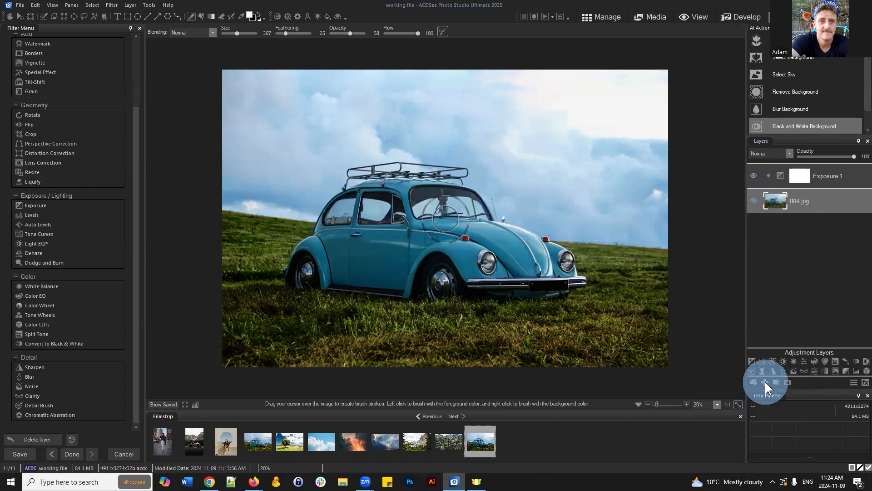
pyautogui.click(824, 196)
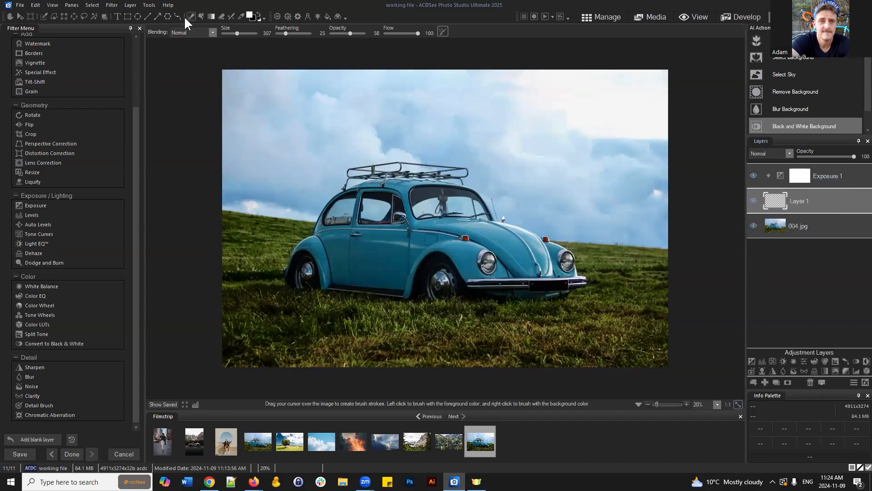
# Activate the Fill tool and set the foreground color to dark red from the standard colors.
pyautogui.click(202, 17)
pyautogui.click(249, 13)
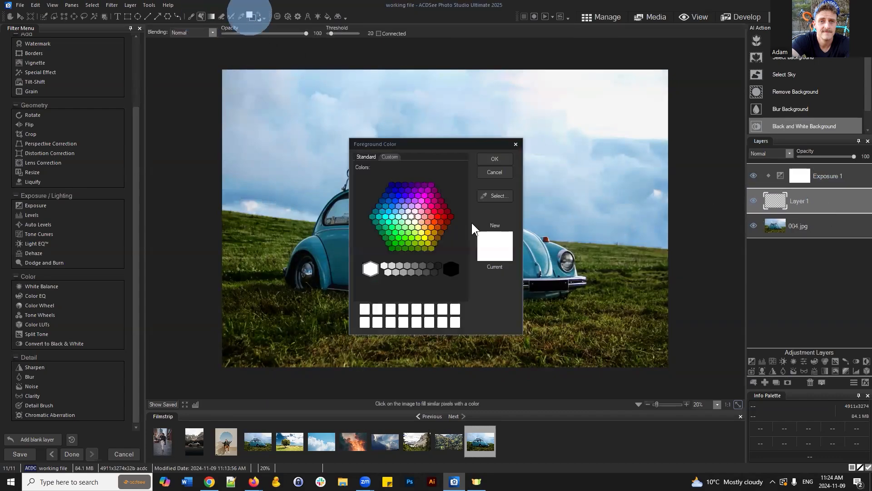
pyautogui.click(443, 215)
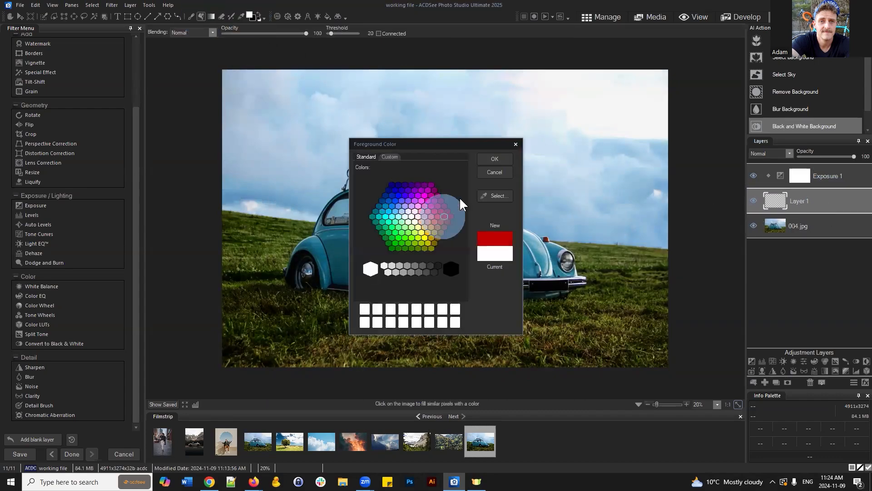
pyautogui.click(495, 159)
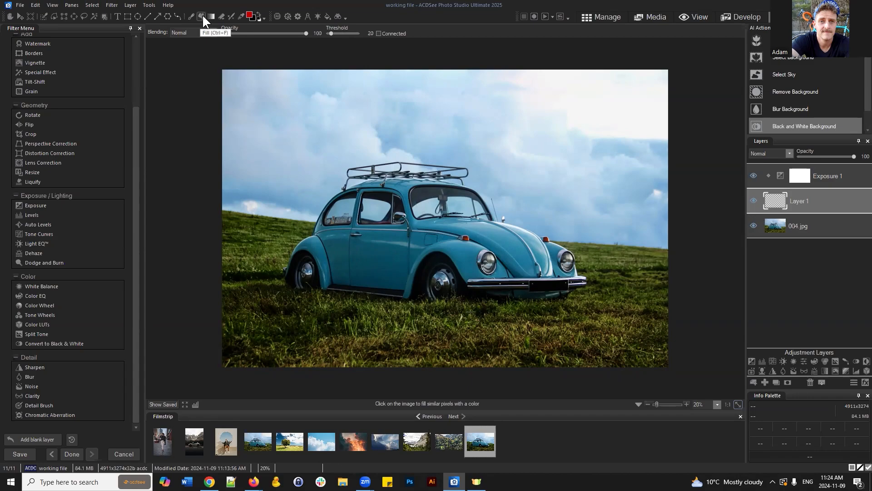
pyautogui.click(249, 15)
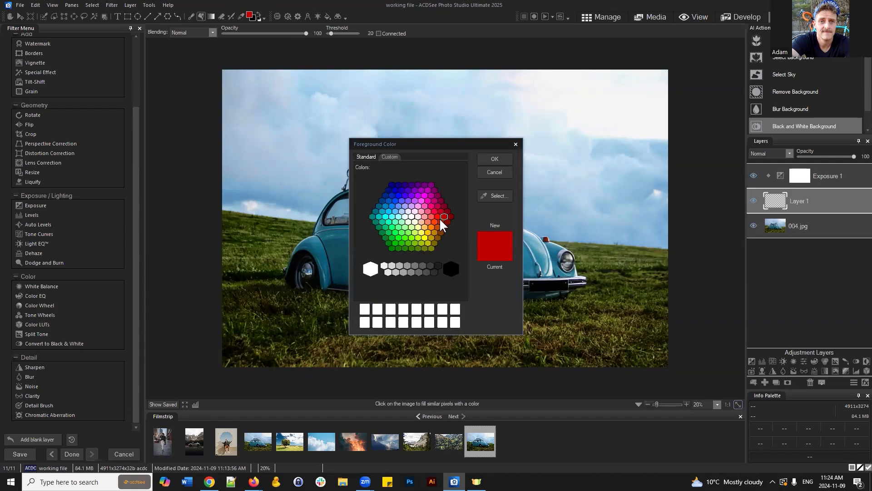
pyautogui.click(494, 159)
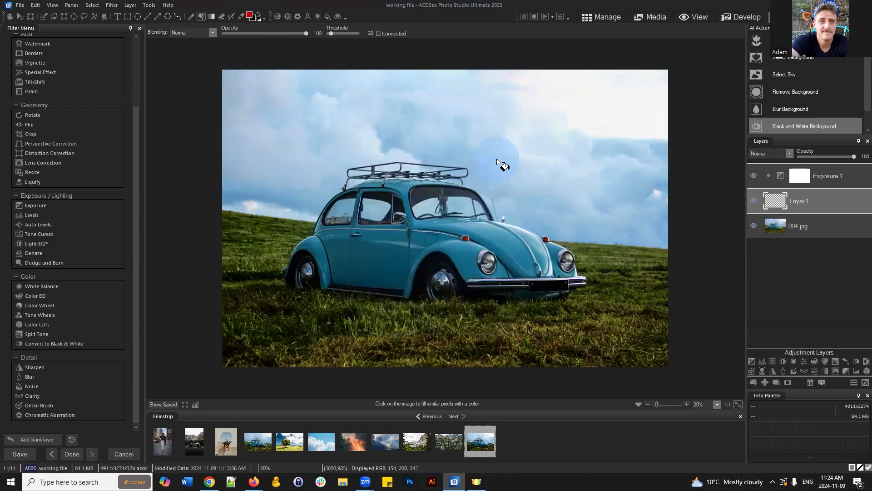
# Fill the whole of Layer 1 with the red foreground color.
pyautogui.moveTo(821, 207); pyautogui.dragTo(825, 198)
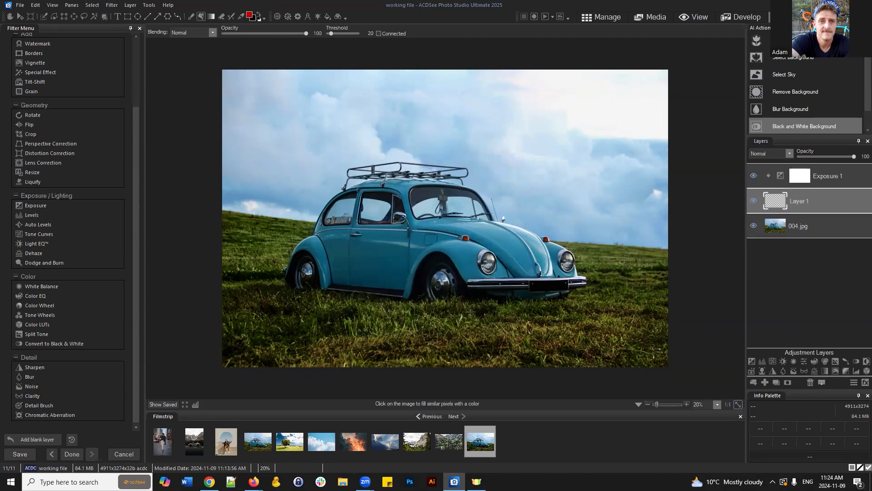
pyautogui.click(813, 200)
pyautogui.click(522, 183)
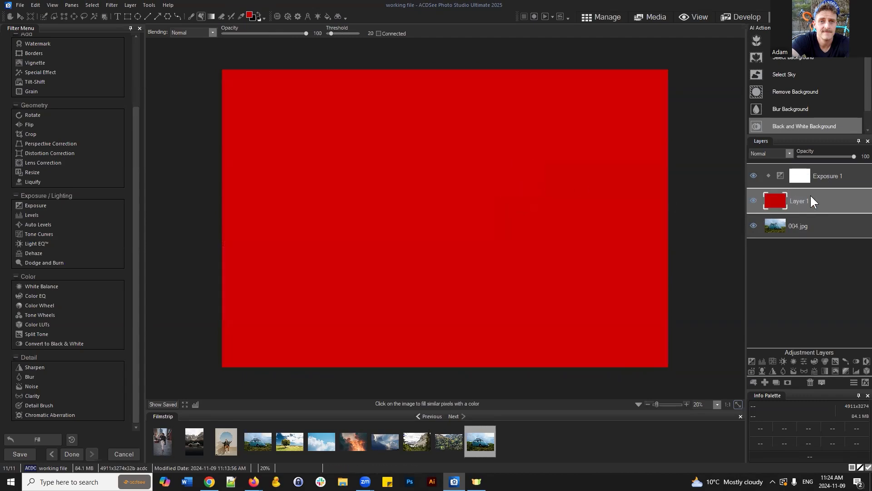
# Set the opacity of the red-filled Layer 1 to 50.
pyautogui.moveTo(811, 196); pyautogui.dragTo(820, 198)
pyautogui.click(815, 204)
pyautogui.click(845, 198)
pyautogui.click(814, 198)
pyautogui.click(864, 156)
pyautogui.write('50')
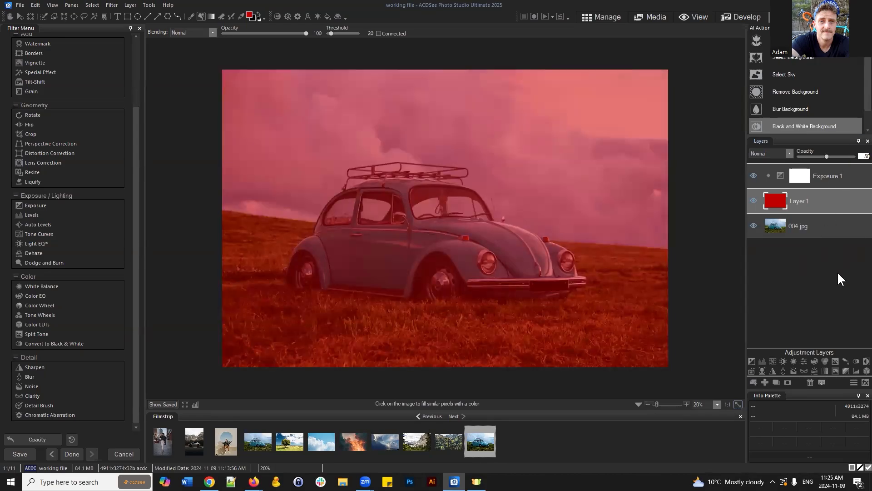
pyautogui.click(838, 271)
# Examine up close how the semi-transparent red layer mixes with the car photo, and return to the full image view.
pyautogui.moveTo(813, 201); pyautogui.dragTo(816, 196)
pyautogui.moveTo(828, 195); pyautogui.dragTo(825, 200)
pyautogui.scroll(4, 490, 230)
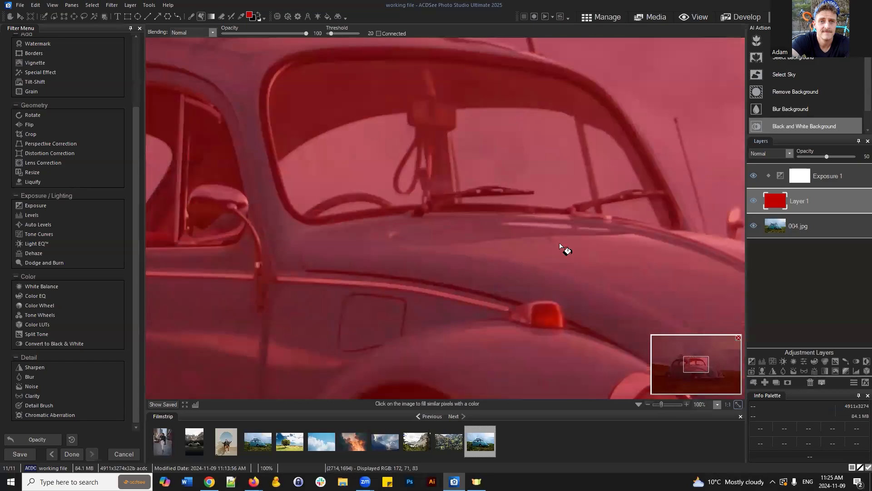
pyautogui.scroll(8, 506, 255)
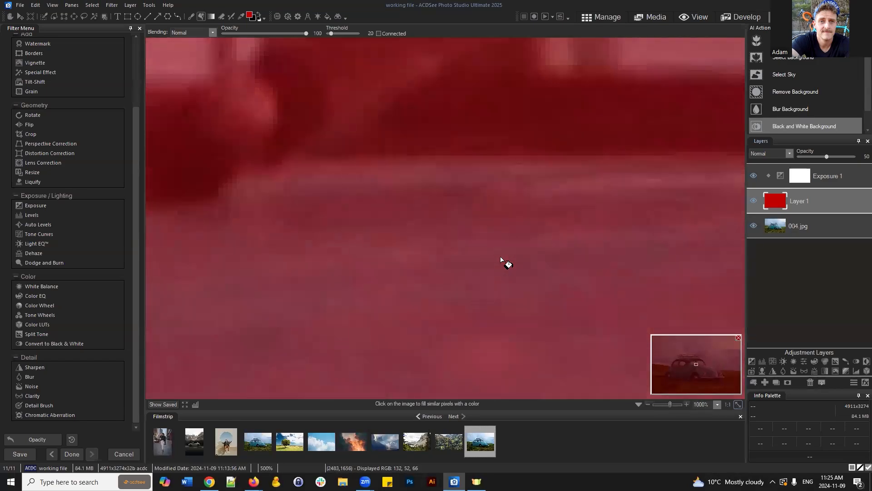
pyautogui.scroll(-10, 518, 255)
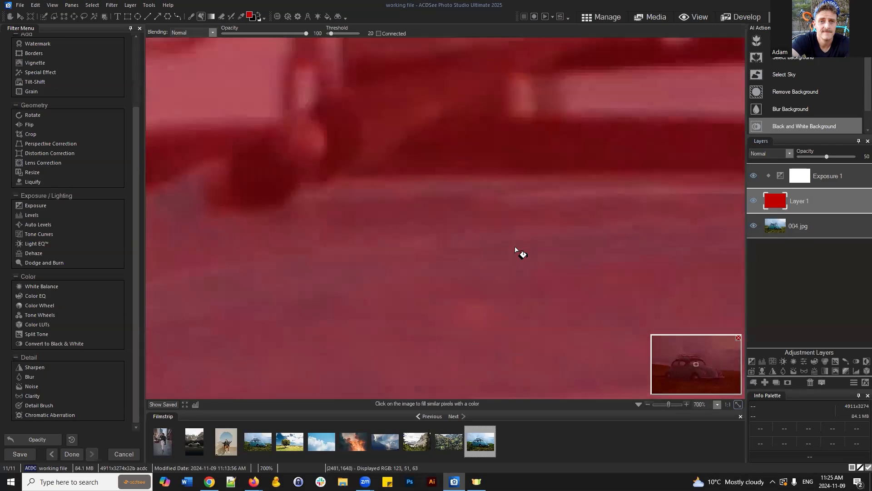
pyautogui.scroll(-3, 514, 248)
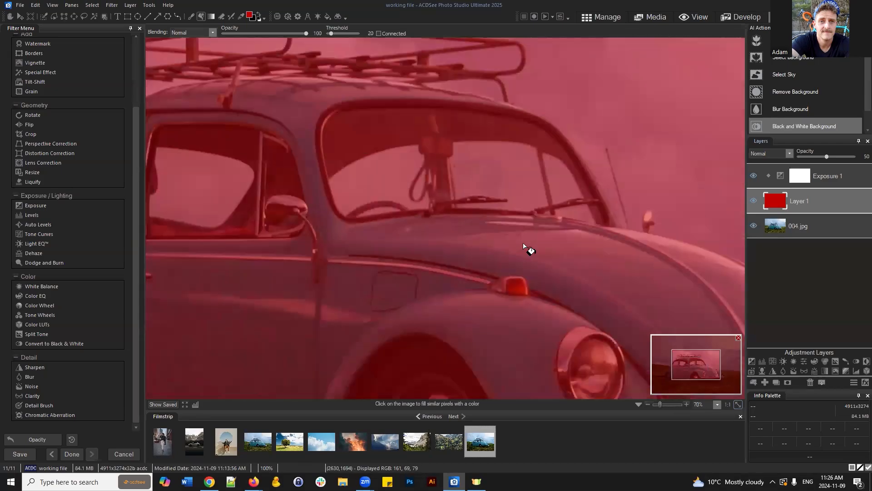
pyautogui.scroll(-1, 511, 230)
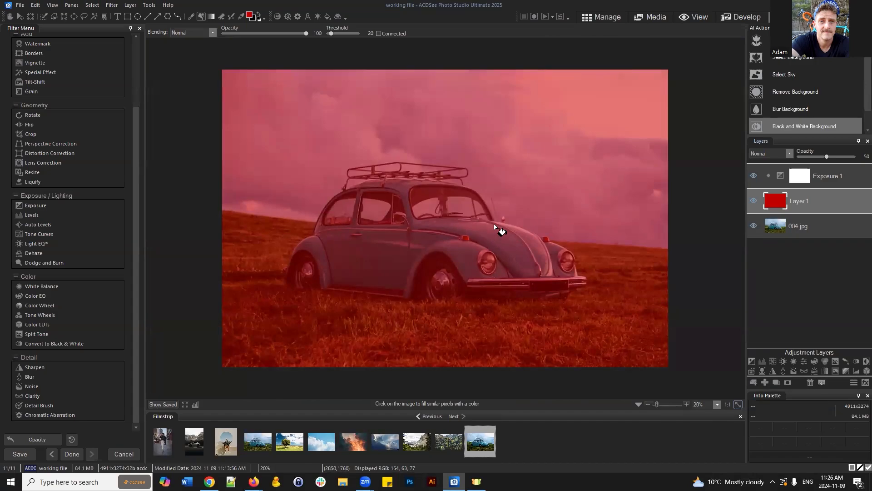
pyautogui.scroll(1, 502, 230)
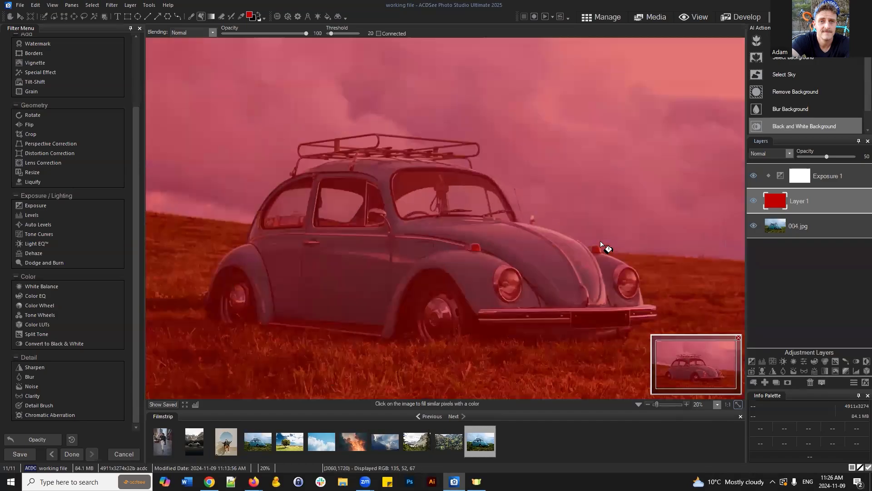
pyautogui.scroll(-1, 590, 245)
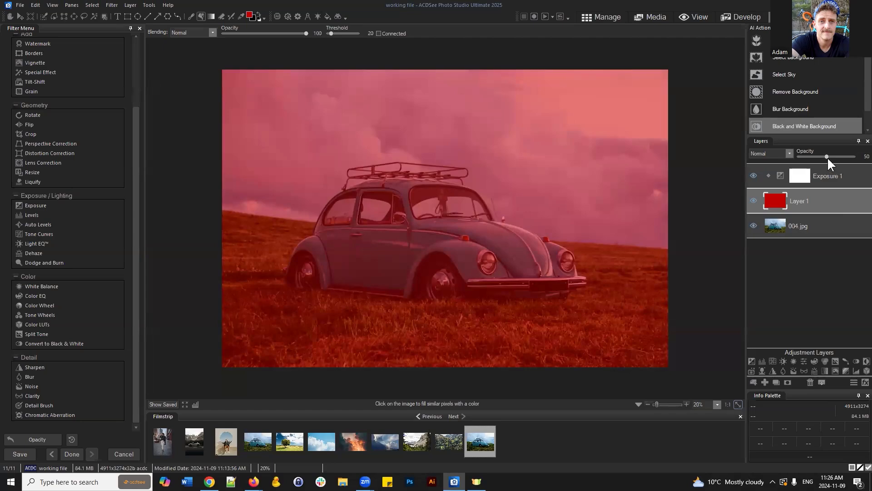
# Raise Layer 1's opacity to 100 for comparison and set it back to 50.
pyautogui.moveTo(828, 157); pyautogui.dragTo(854, 157)
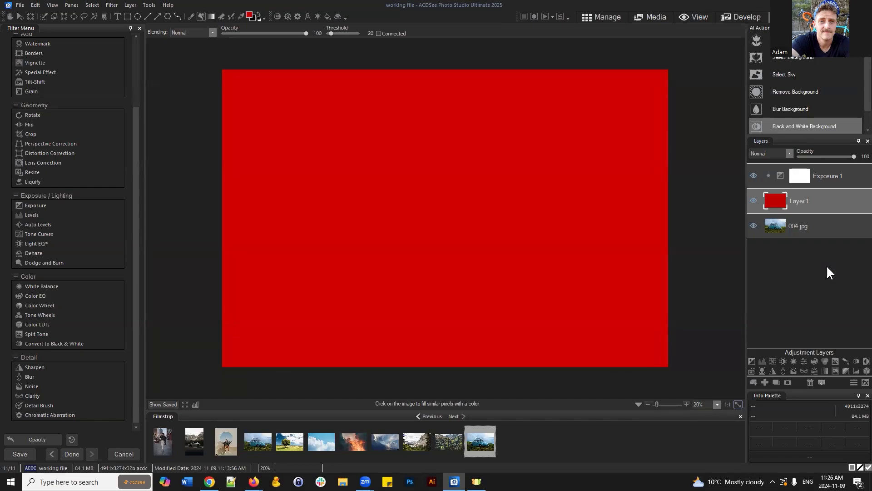
pyautogui.click(862, 156)
pyautogui.write('50')
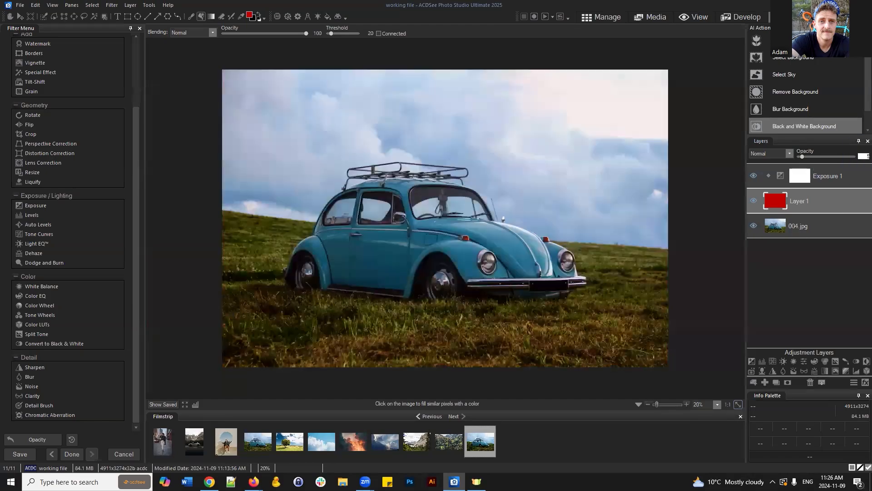
pyautogui.click(807, 269)
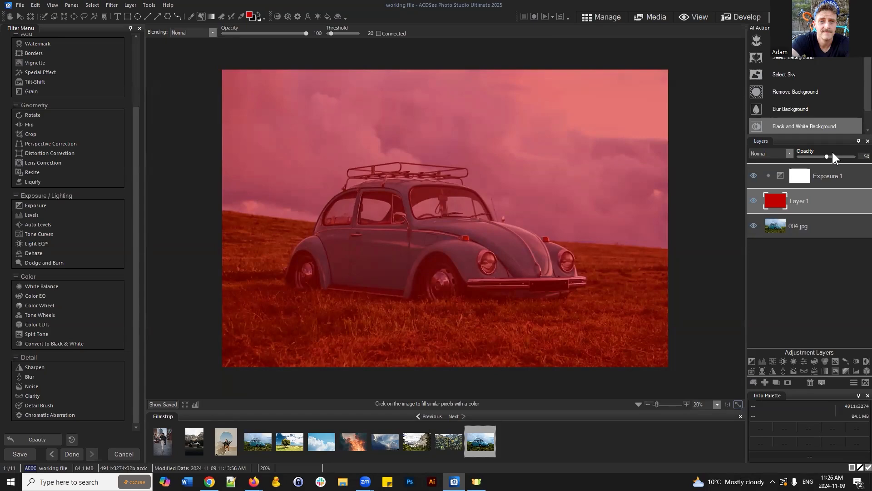
# Move Layer 1 below the 004.jpg layer and set Layer 1's opacity to 100.
pyautogui.moveTo(818, 201); pyautogui.dragTo(822, 243)
pyautogui.click(806, 266)
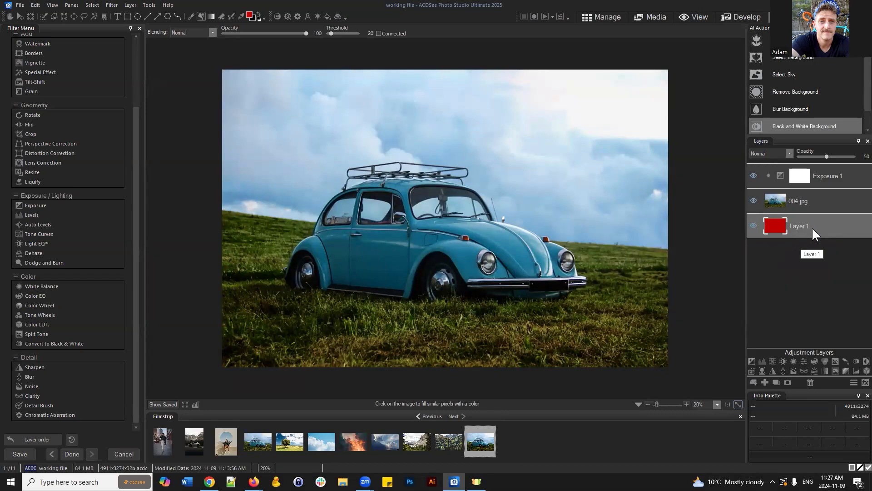
pyautogui.click(813, 202)
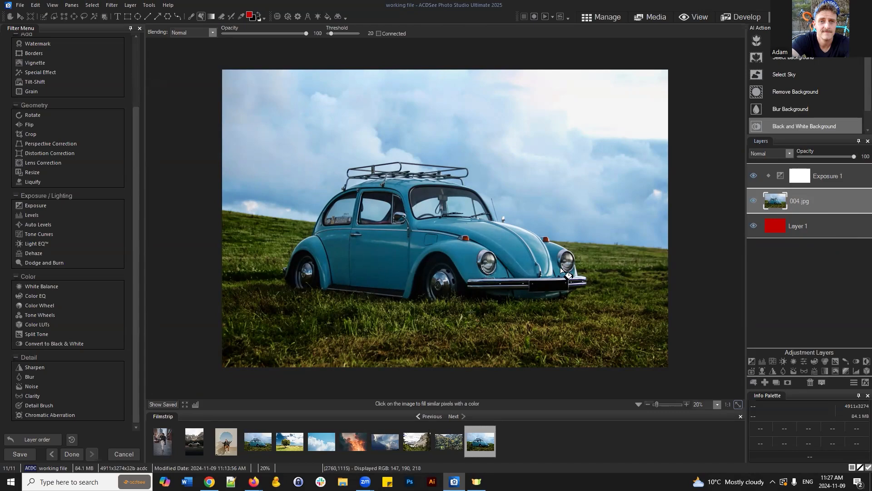
pyautogui.click(806, 227)
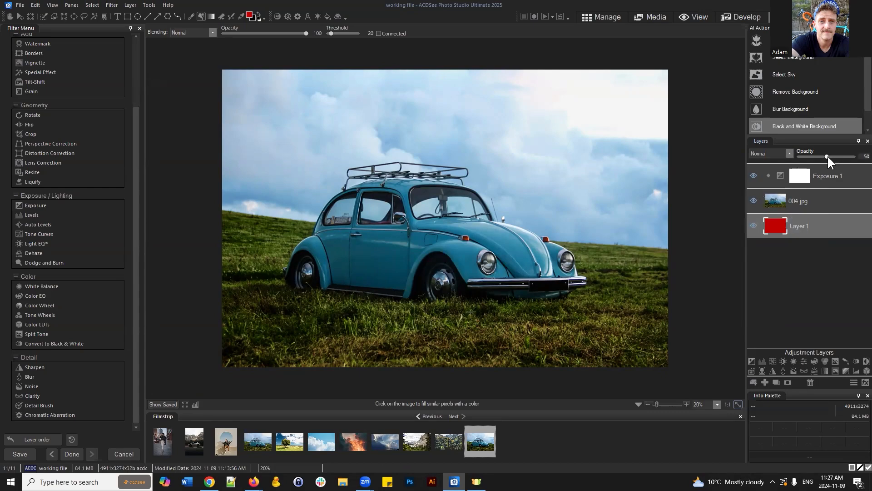
pyautogui.moveTo(827, 156); pyautogui.dragTo(854, 156)
# Set the 004.jpg layer's opacity to 50 so the red layer beneath shows through.
pyautogui.click(806, 195)
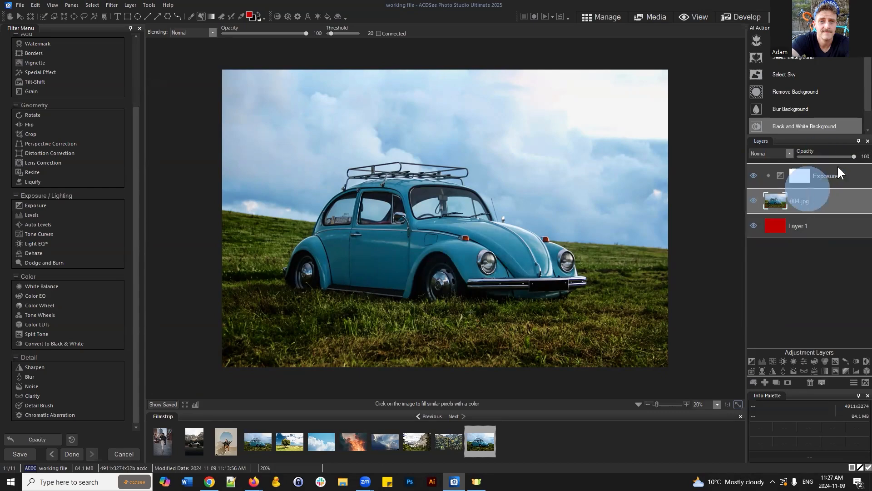
pyautogui.click(862, 156)
pyautogui.write('50')
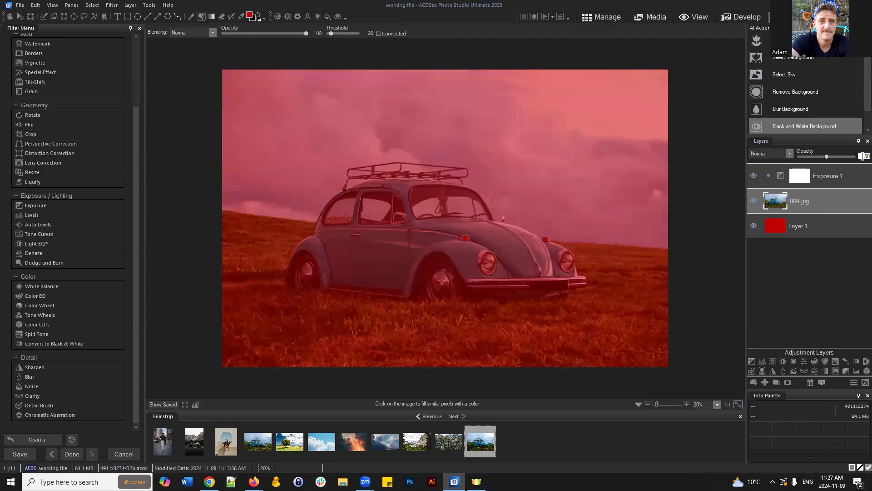
pyautogui.click(827, 286)
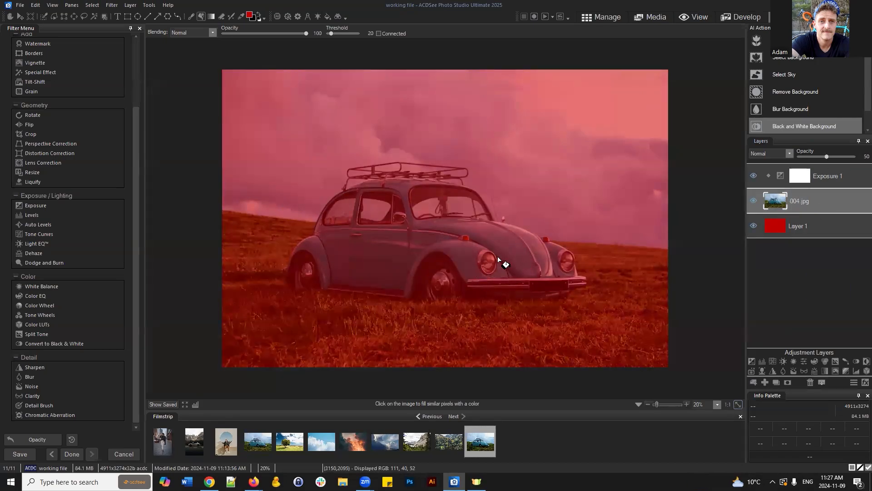
# Restore the 004.jpg layer's opacity to 100.
pyautogui.click(812, 229)
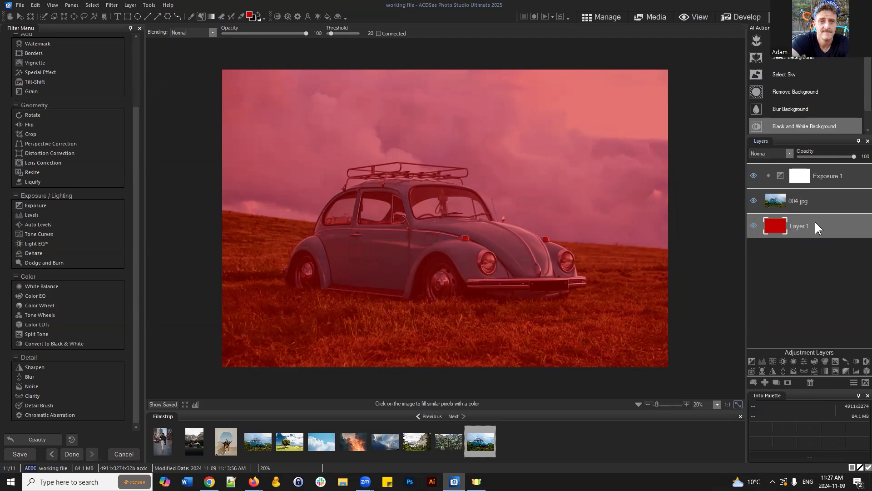
pyautogui.click(829, 198)
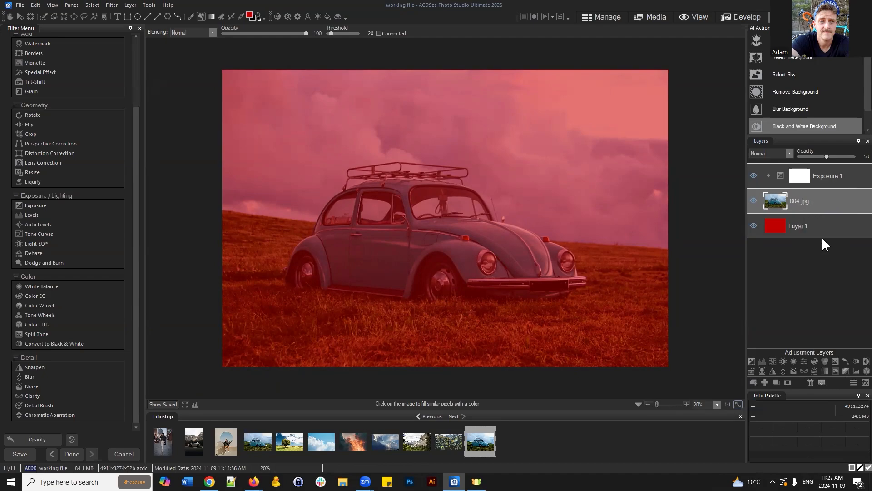
pyautogui.moveTo(826, 156); pyautogui.dragTo(856, 157)
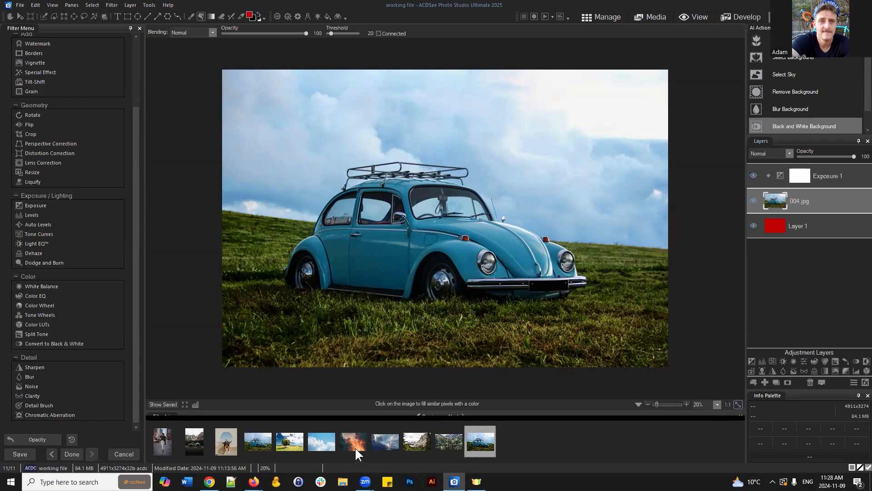
# Add 007.jpg from the filmstrip as a layer above 004.jpg, position it to cover the canvas, and commit the placement.
pyautogui.moveTo(352, 444); pyautogui.dragTo(799, 251)
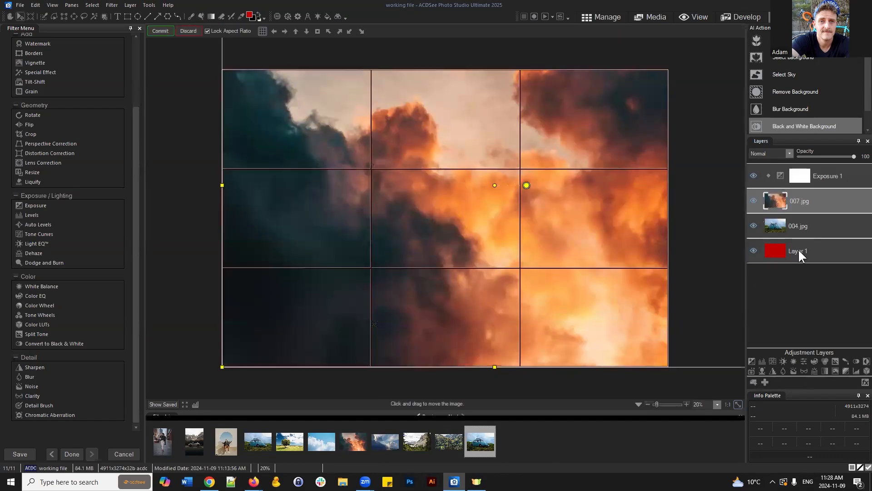
pyautogui.click(590, 201)
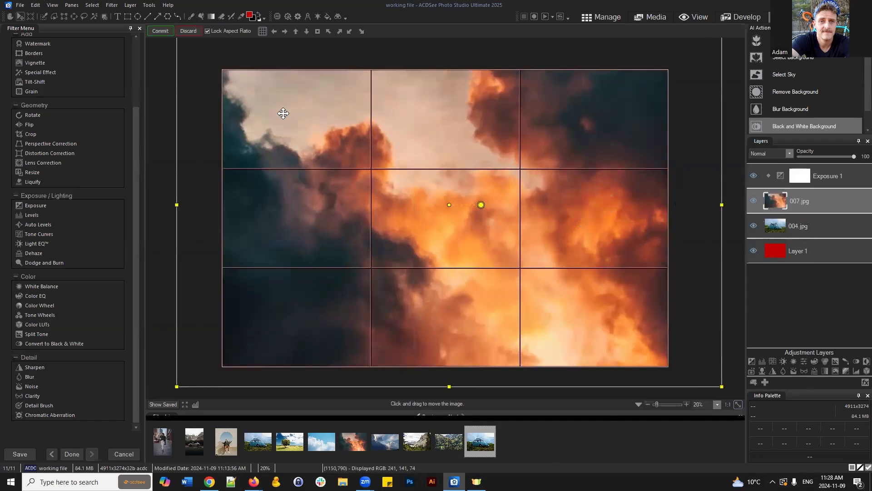
pyautogui.click(160, 31)
pyautogui.click(808, 290)
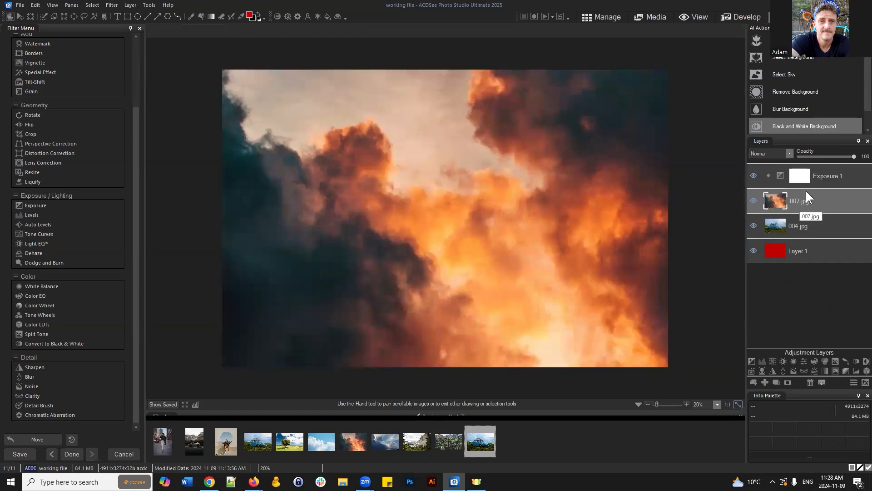
pyautogui.click(753, 380)
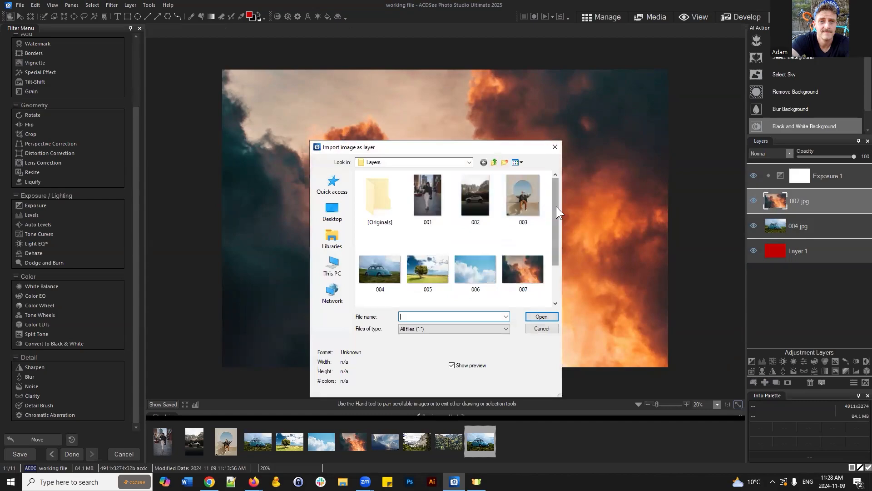
pyautogui.moveTo(556, 206); pyautogui.dragTo(560, 245)
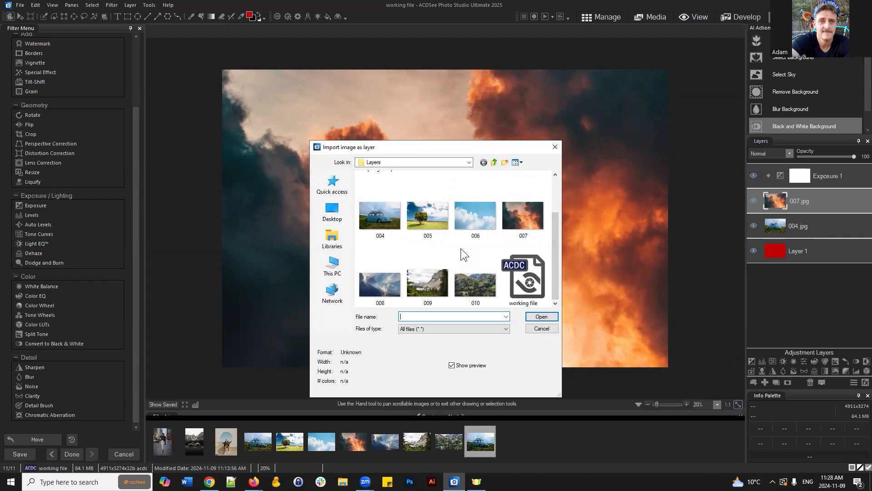
pyautogui.click(541, 328)
# Delete the 007.jpg layer and import the 007 image from the Layers folder as a new layer.
pyautogui.click(833, 199)
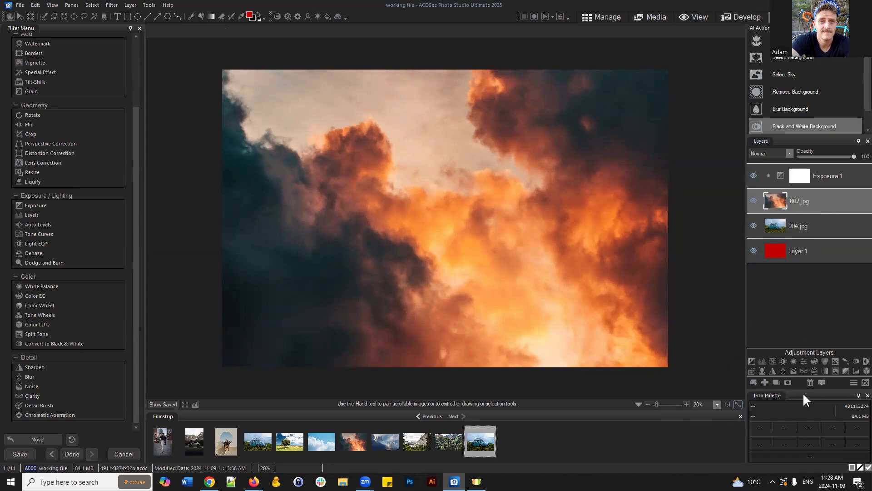
pyautogui.click(810, 383)
pyautogui.click(753, 382)
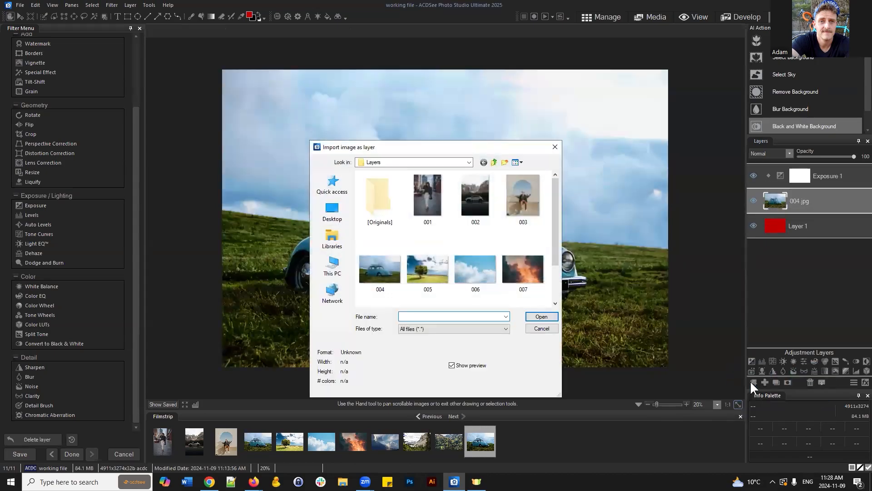
pyautogui.click(521, 268)
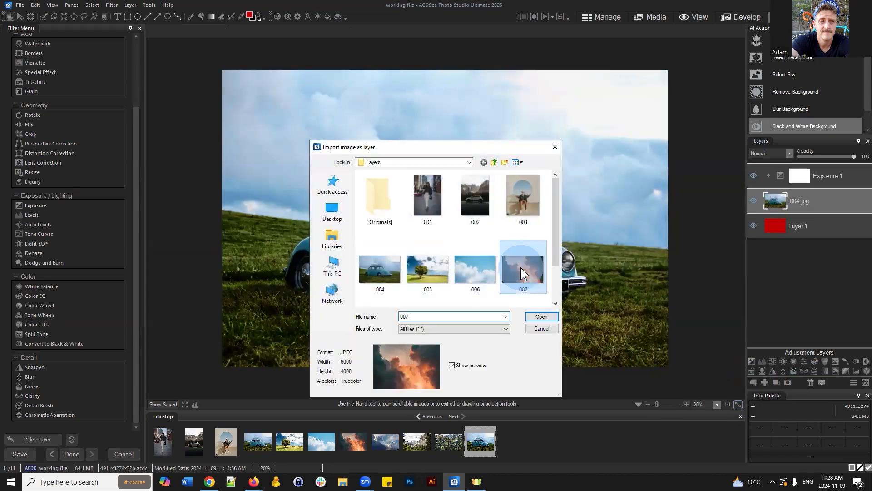
pyautogui.click(540, 316)
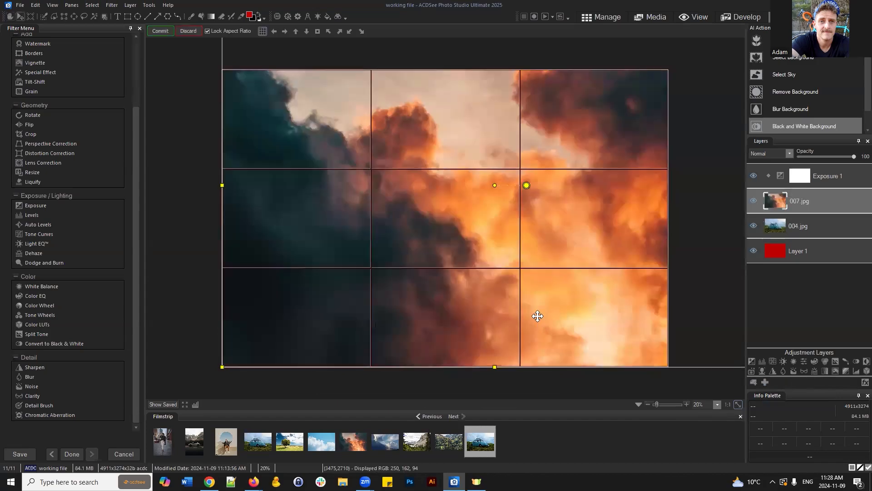
# Reposition the imported 007.jpg image so it covers the whole canvas and commit the placement.
pyautogui.moveTo(537, 314); pyautogui.dragTo(516, 253)
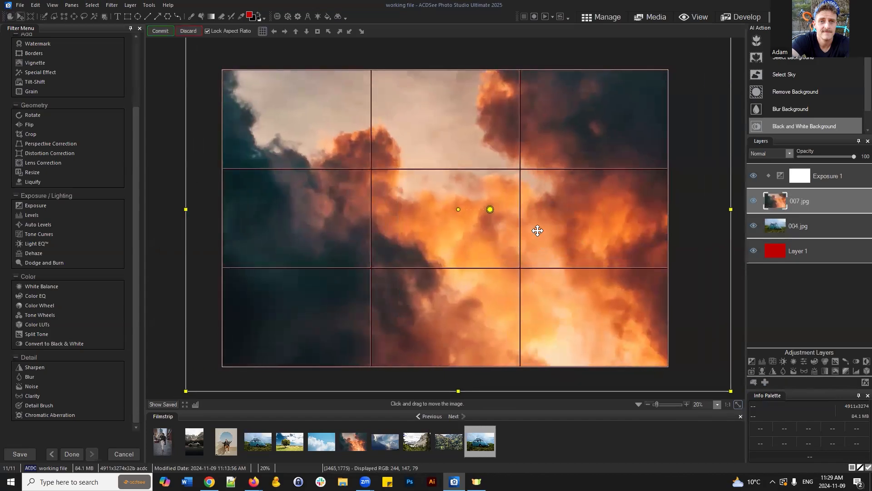
pyautogui.scroll(-1, 560, 213)
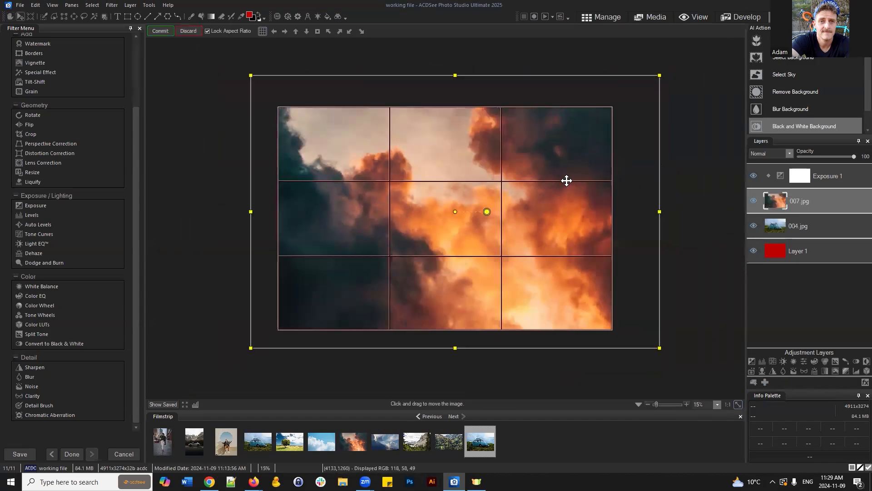
pyautogui.moveTo(567, 179); pyautogui.dragTo(556, 199)
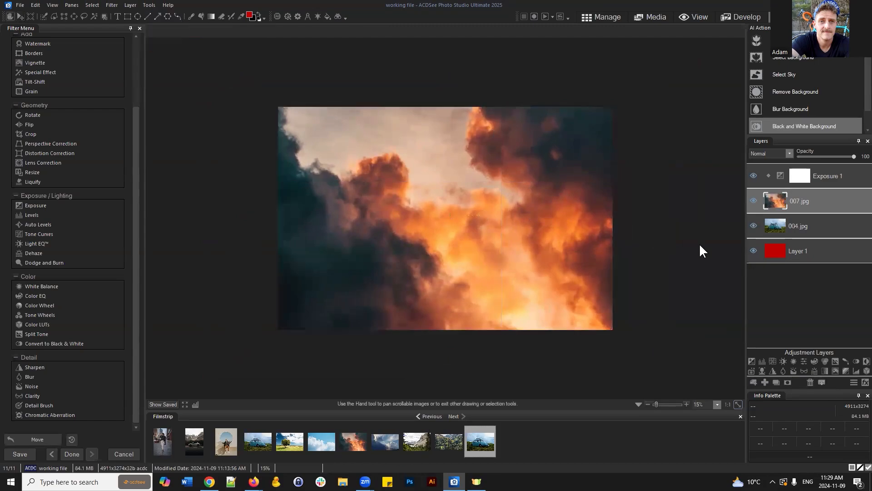
pyautogui.click(818, 197)
pyautogui.scroll(1, 682, 196)
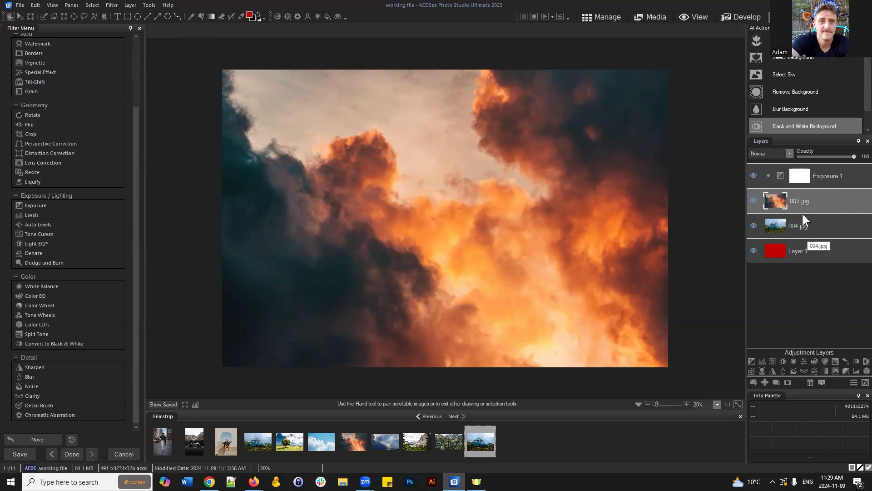
# Delete the Exposure 1 adjustment layer.
pyautogui.click(844, 175)
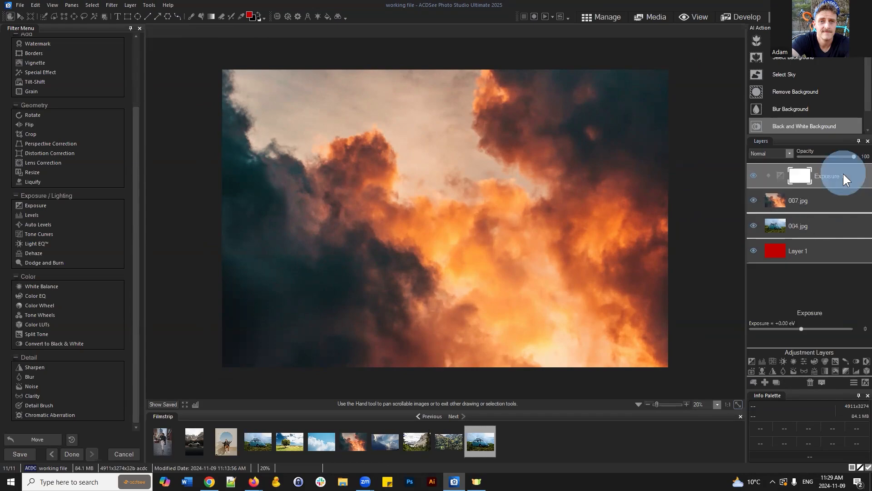
pyautogui.click(810, 382)
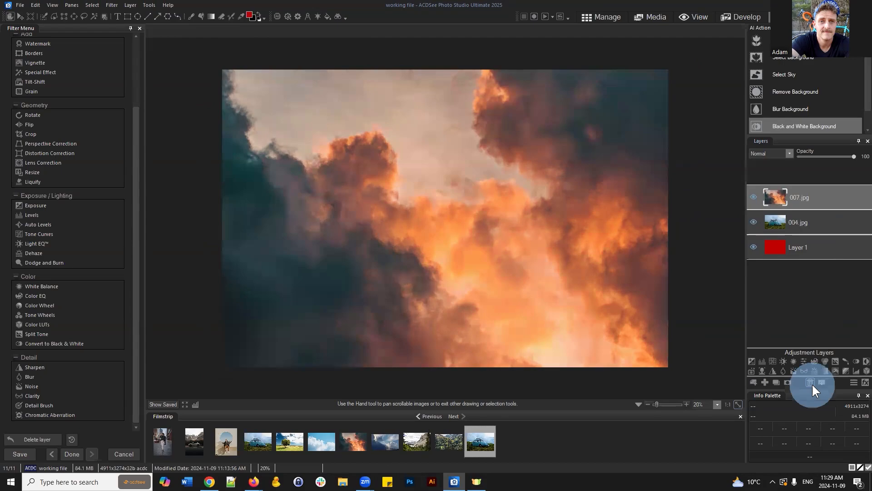
pyautogui.click(811, 270)
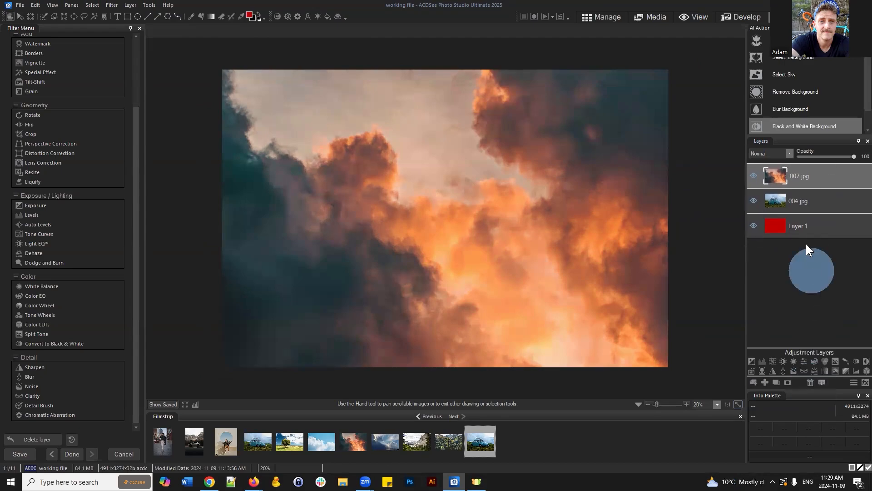
# Set the 007.jpg layer's opacity to 50 so the car image beneath shows through.
pyautogui.click(816, 176)
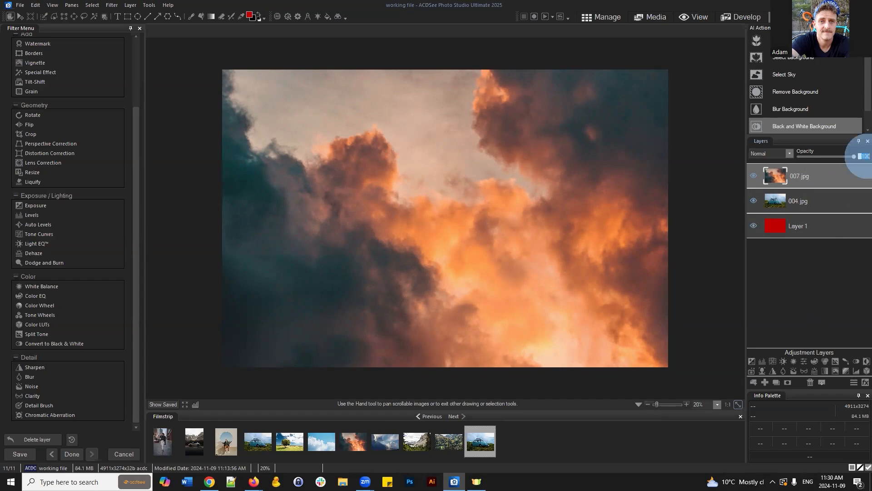
pyautogui.click(865, 156)
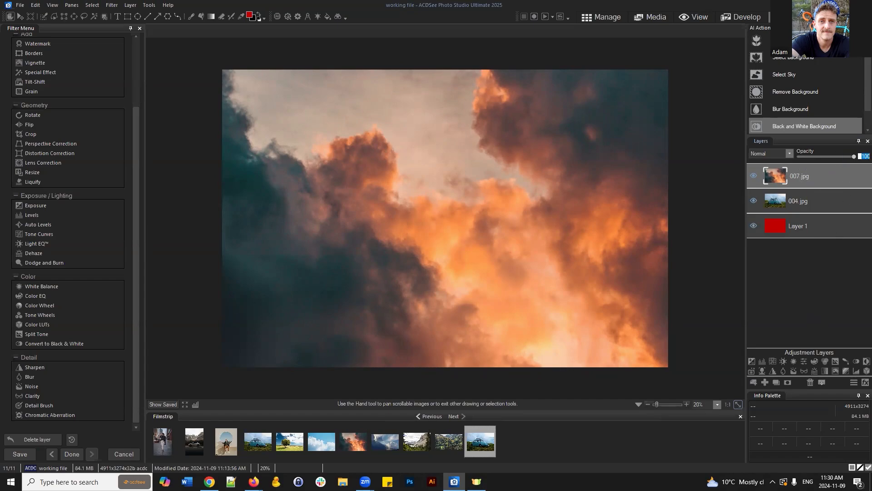
pyautogui.write('50')
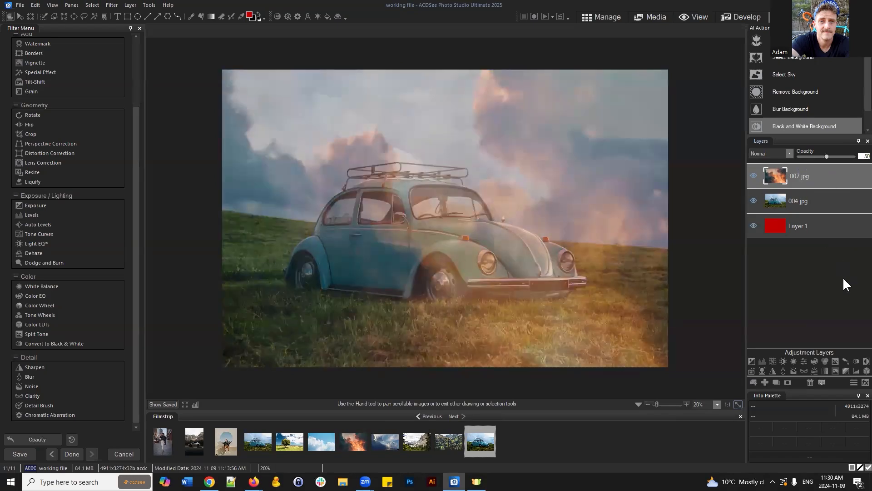
pyautogui.press('Return')
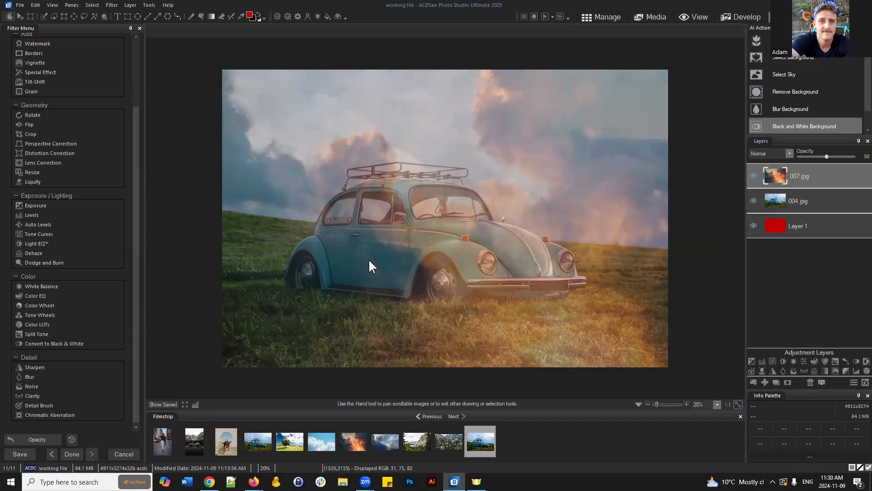
pyautogui.click(822, 282)
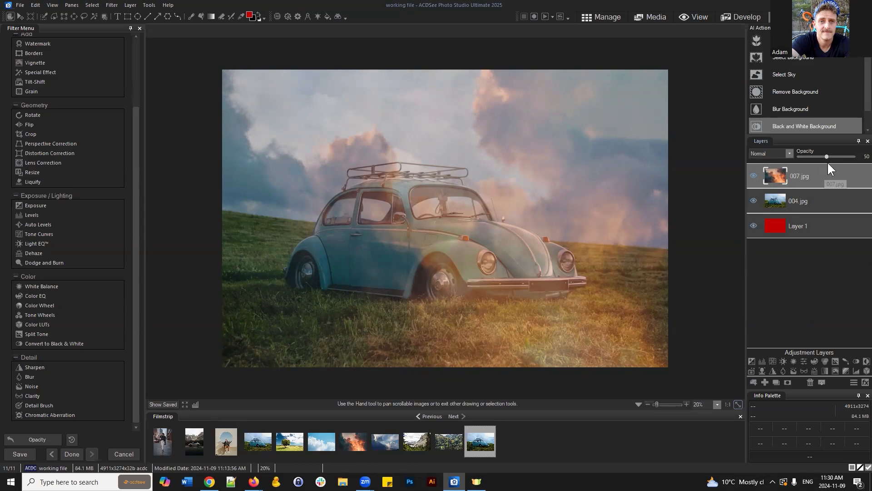
# Raise the 007.jpg layer's opacity to 60 and finally back to 100.
pyautogui.moveTo(828, 157)
pyautogui.mouseDown()
pyautogui.moveTo(840, 159)
pyautogui.moveTo(817, 159)
pyautogui.moveTo(833, 157)
pyautogui.mouseUp()
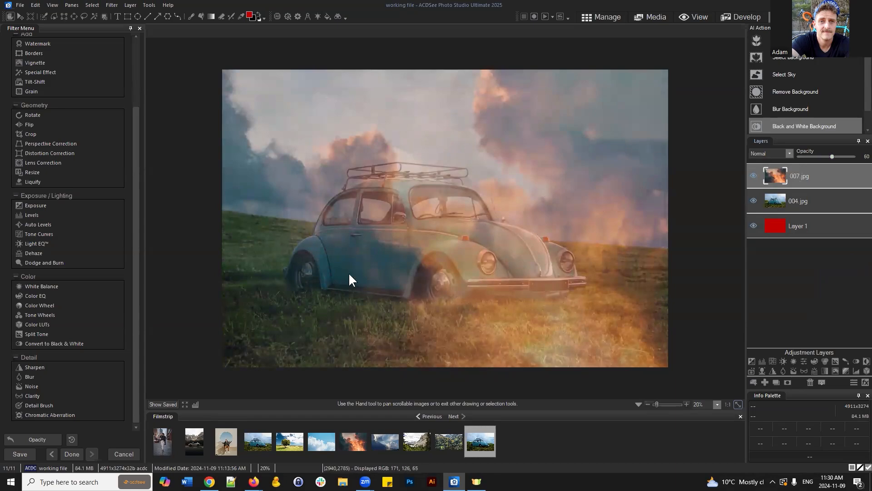
pyautogui.moveTo(836, 155); pyautogui.dragTo(854, 156)
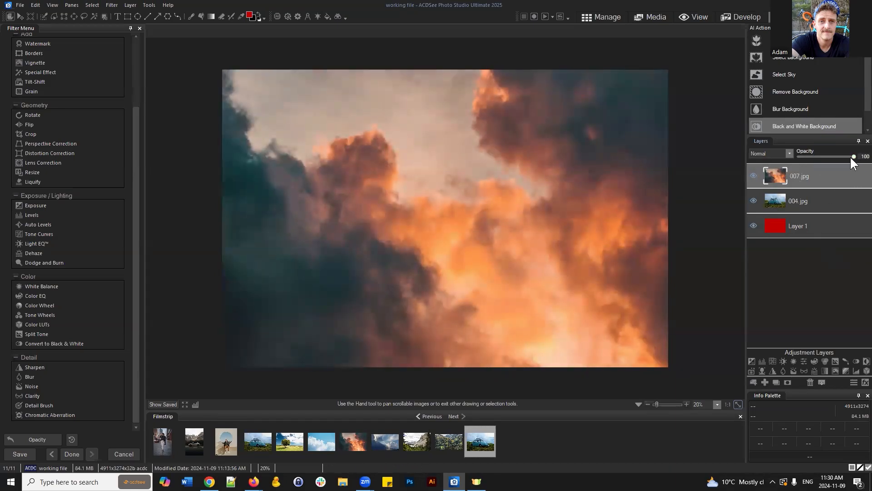
pyautogui.click(853, 159)
pyautogui.moveTo(855, 156)
pyautogui.mouseDown()
pyautogui.moveTo(801, 156)
pyautogui.moveTo(859, 160)
pyautogui.mouseUp()
# Review the available blend modes for the 007.jpg layer and apply Multiply.
pyautogui.click(824, 175)
pyautogui.click(788, 154)
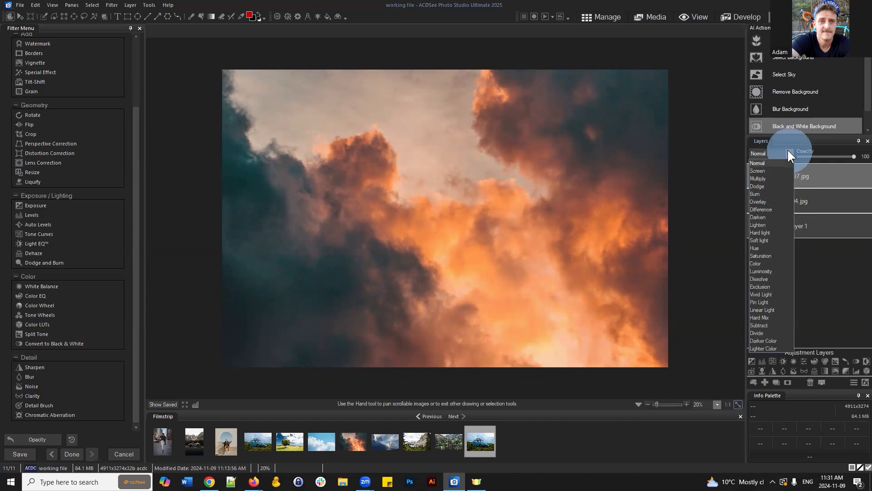
pyautogui.click(789, 152)
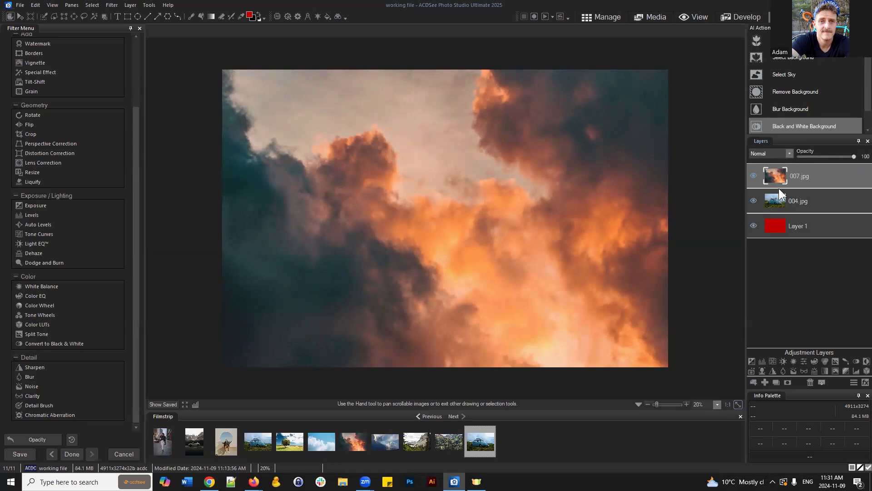
pyautogui.click(789, 153)
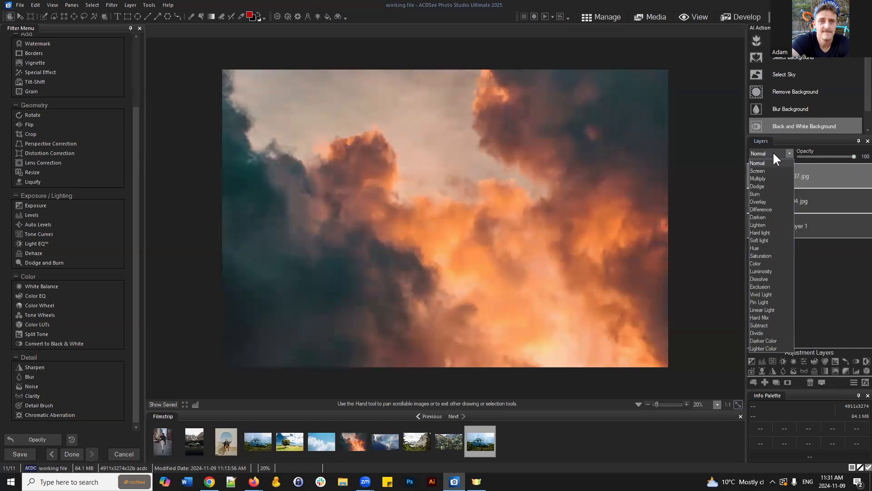
pyautogui.click(763, 179)
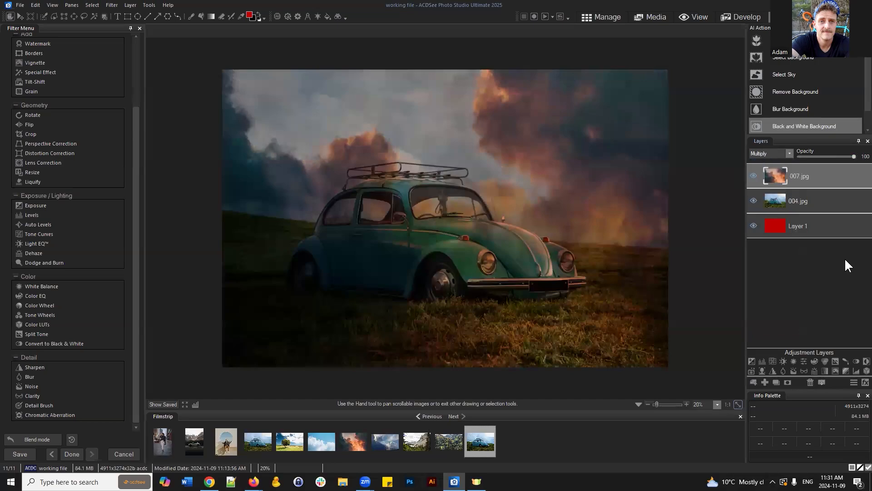
pyautogui.moveTo(820, 179); pyautogui.dragTo(818, 173)
# Try the Overlay and Color blend modes on the 007.jpg layer.
pyautogui.click(781, 154)
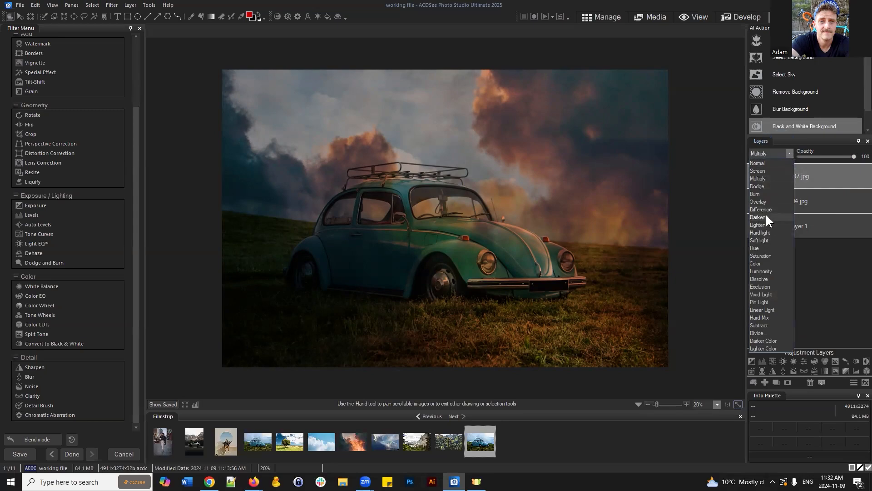
pyautogui.click(767, 201)
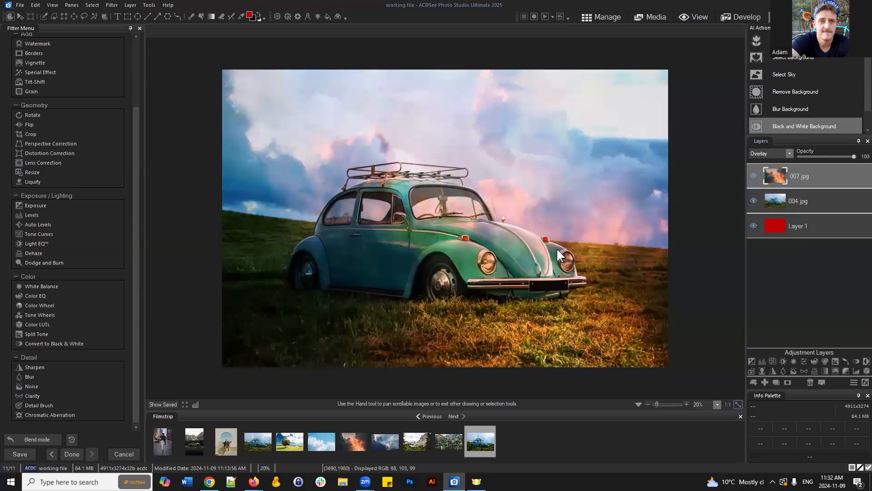
pyautogui.click(782, 153)
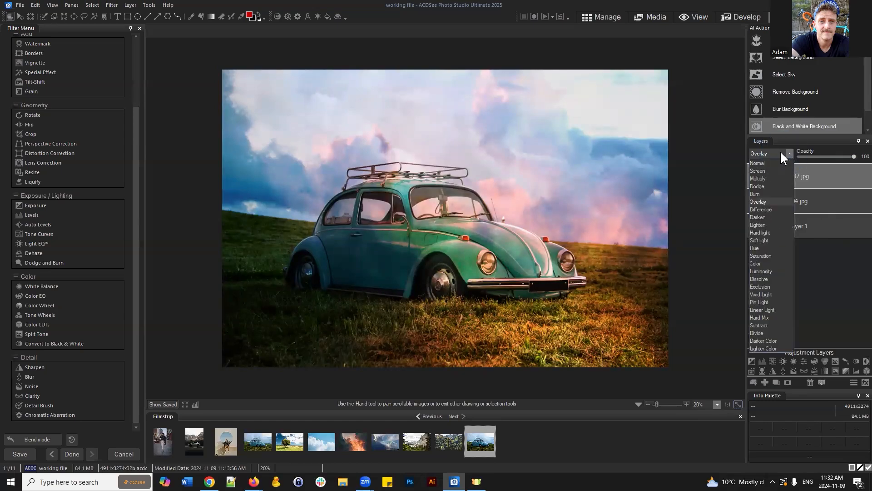
pyautogui.click(756, 264)
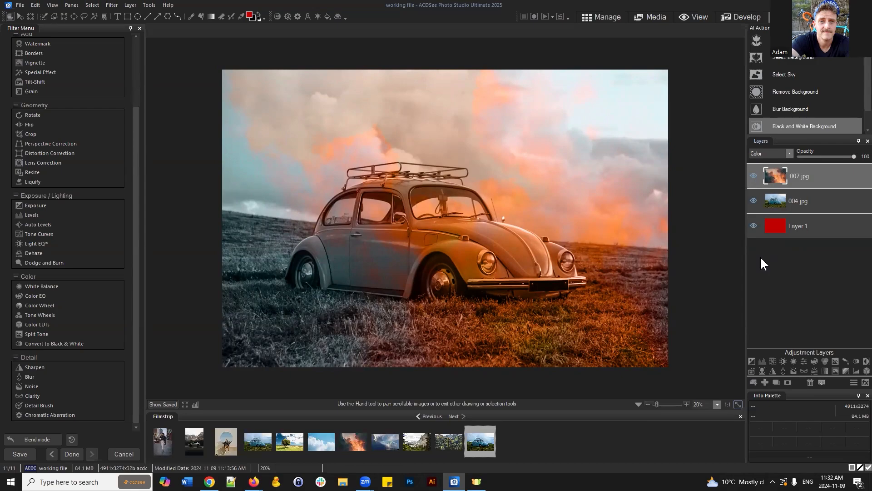
# Set the 007.jpg layer's blend mode to Soft light.
pyautogui.click(786, 154)
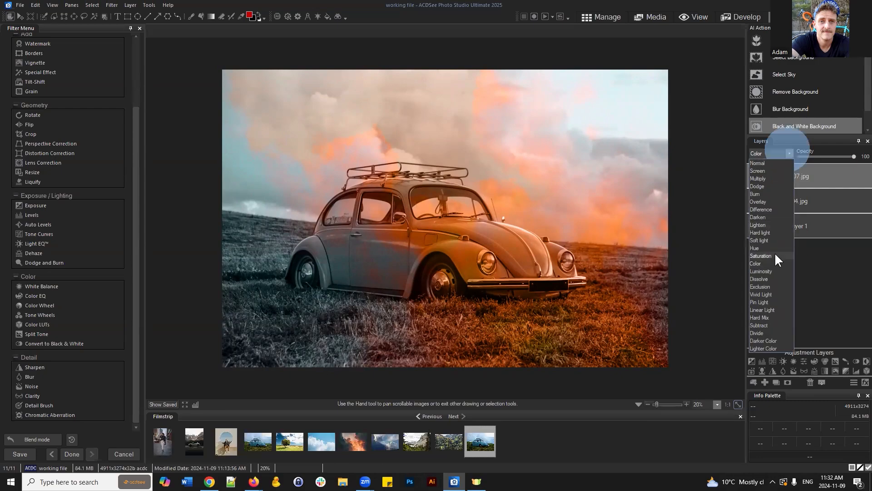
pyautogui.click(768, 238)
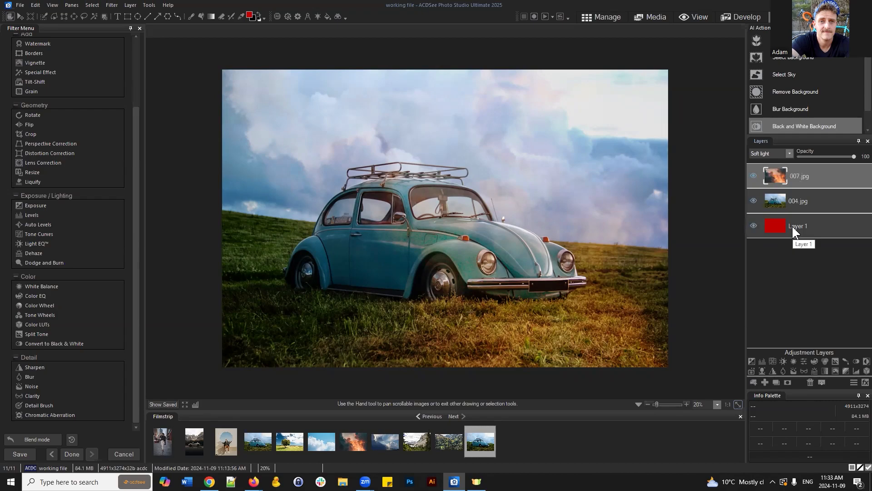
pyautogui.moveTo(814, 172); pyautogui.dragTo(797, 206)
pyautogui.moveTo(800, 181); pyautogui.dragTo(599, 249)
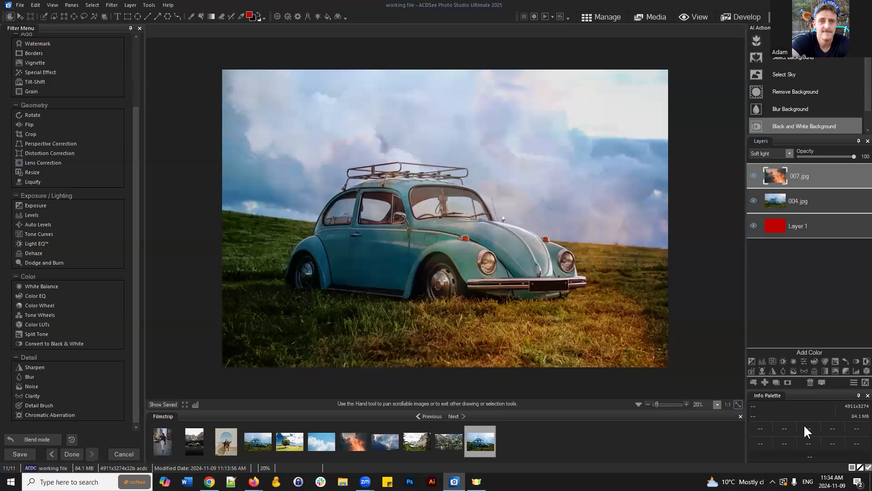
# Delete the 007.jpg and 004.jpg layers above the red Layer 1.
pyautogui.click(810, 382)
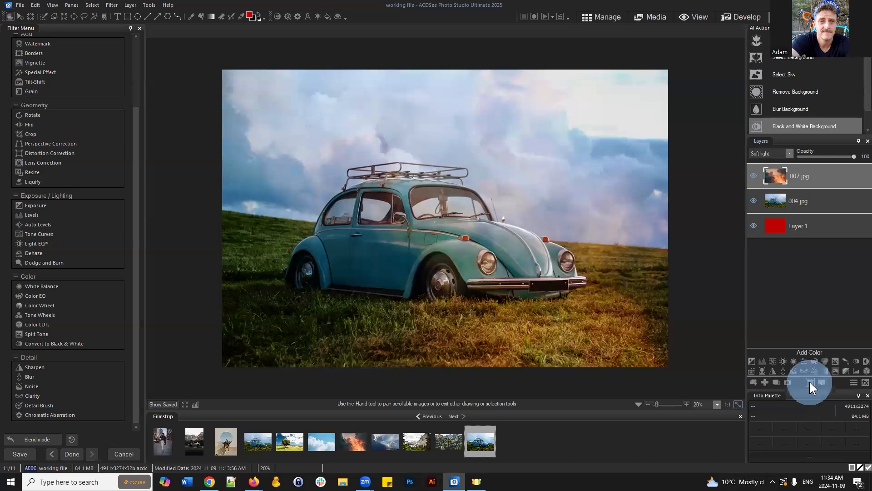
pyautogui.click(810, 381)
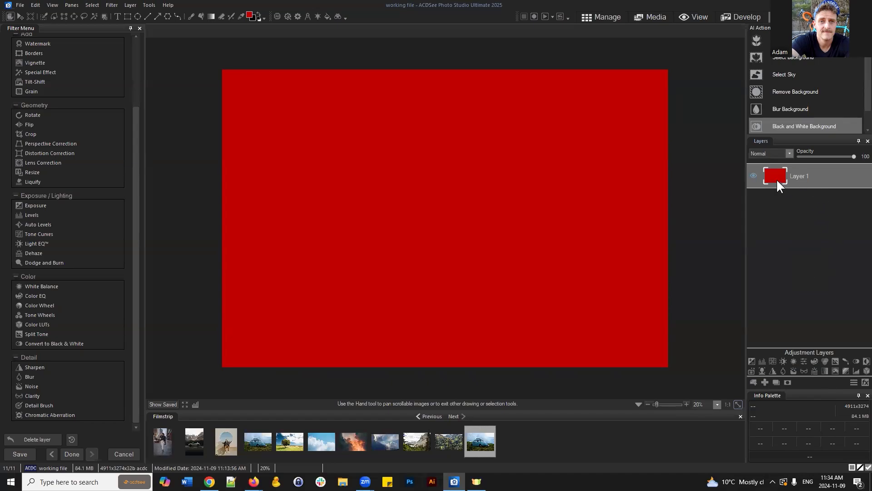
# Add a blank layer above the red Layer 1 and fill it with solid blue.
pyautogui.click(828, 181)
pyautogui.click(765, 382)
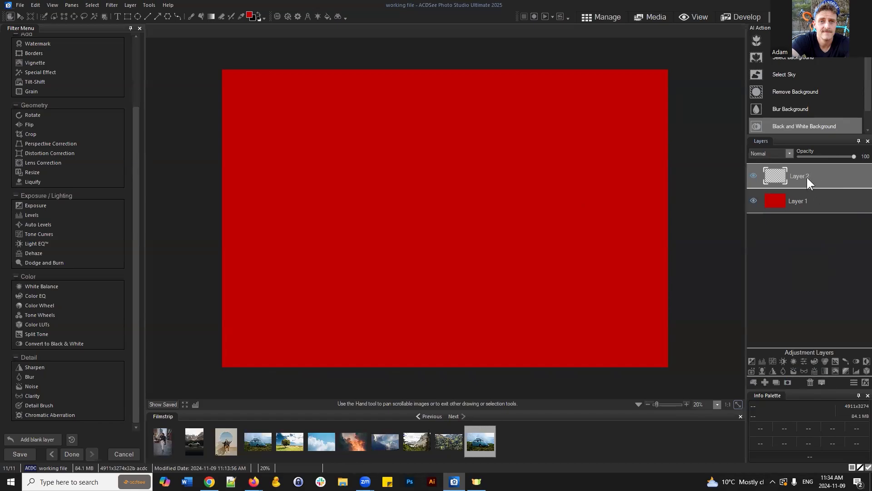
pyautogui.click(249, 13)
pyautogui.click(399, 196)
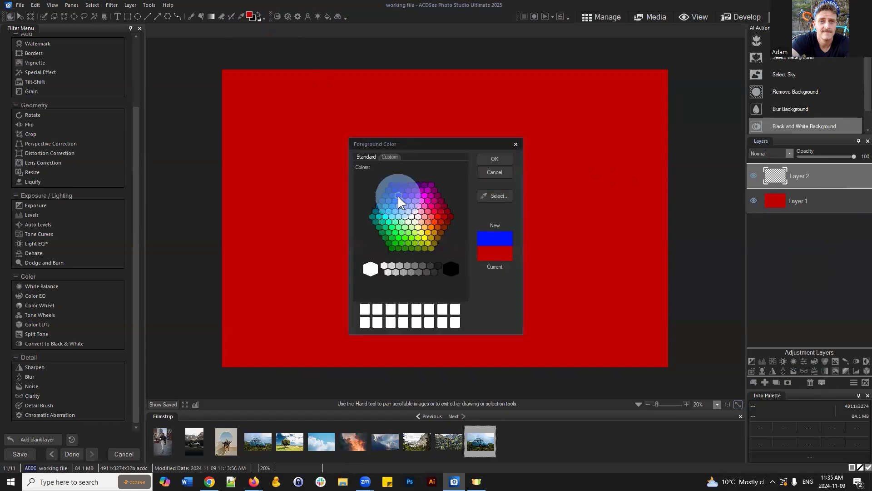
pyautogui.click(487, 159)
pyautogui.click(202, 16)
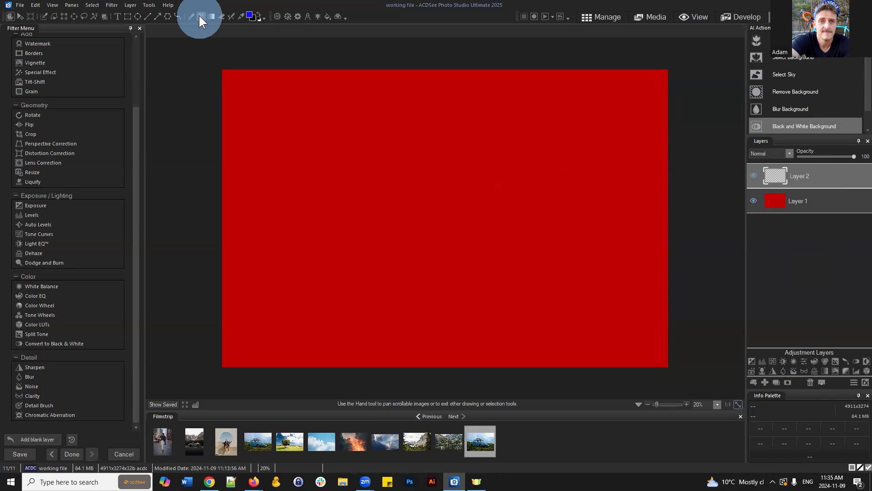
pyautogui.click(453, 161)
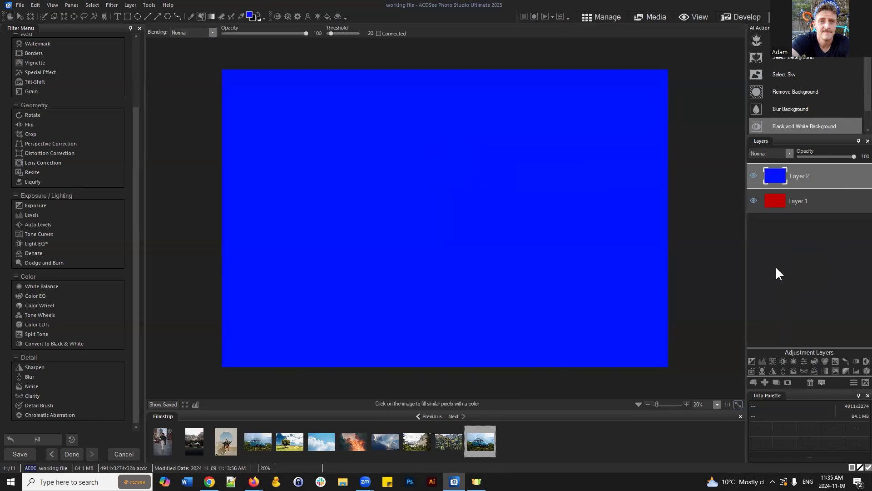
# Reorder the layers so the red Layer 1 sits above the blue Layer 2.
pyautogui.click(820, 269)
pyautogui.click(814, 178)
pyautogui.click(817, 170)
pyautogui.moveTo(805, 207); pyautogui.dragTo(828, 182)
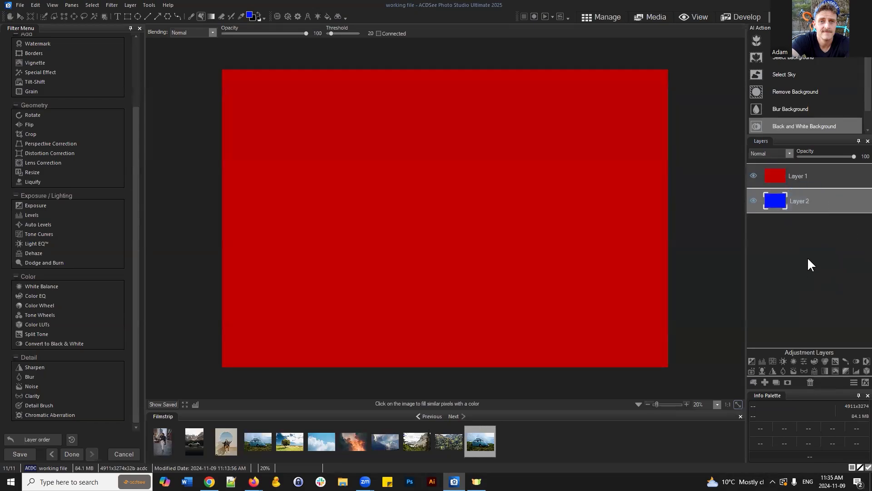
# Set the red Layer 1's opacity to 50 to blend it with the blue layer beneath.
pyautogui.click(808, 178)
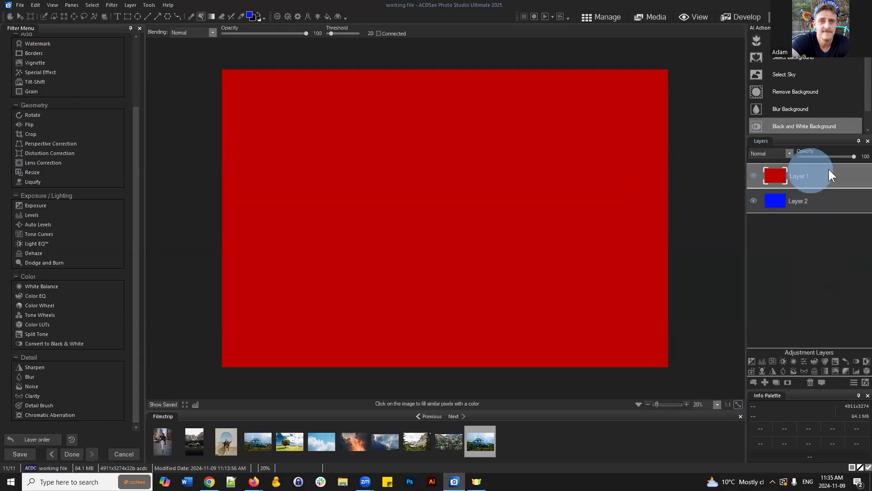
pyautogui.click(862, 156)
pyautogui.write('50')
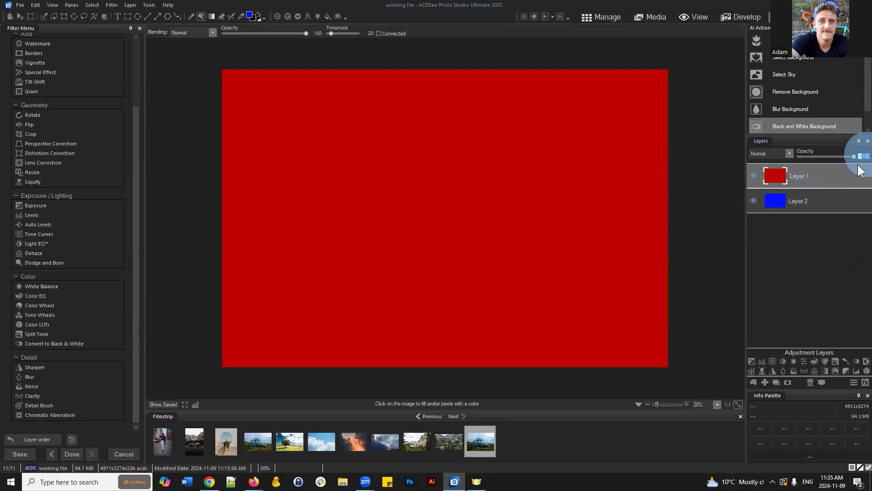
pyautogui.press('Return')
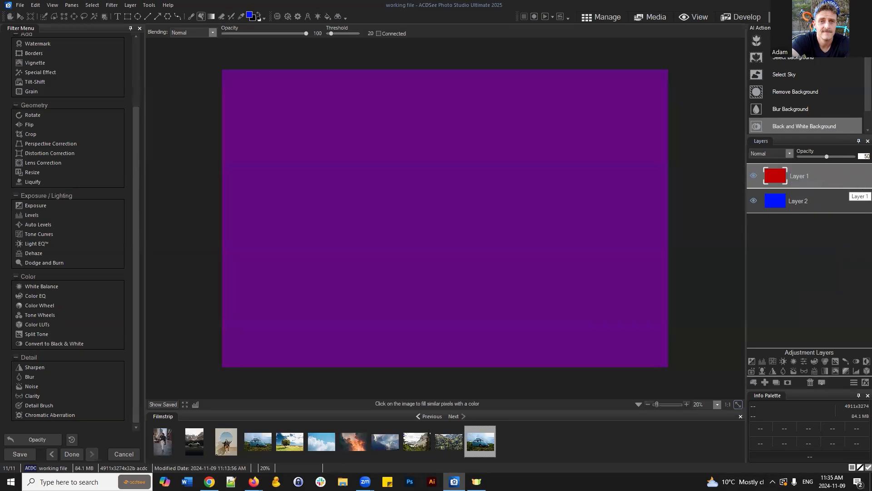
pyautogui.click(782, 251)
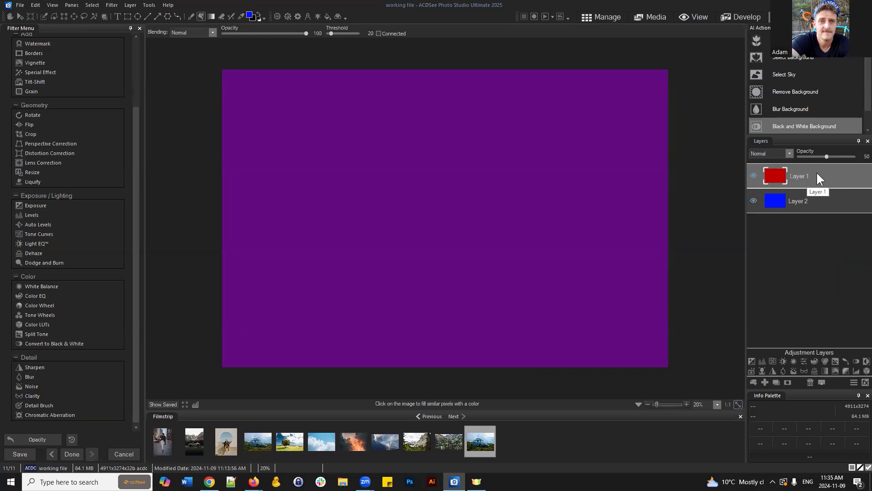
pyautogui.click(813, 205)
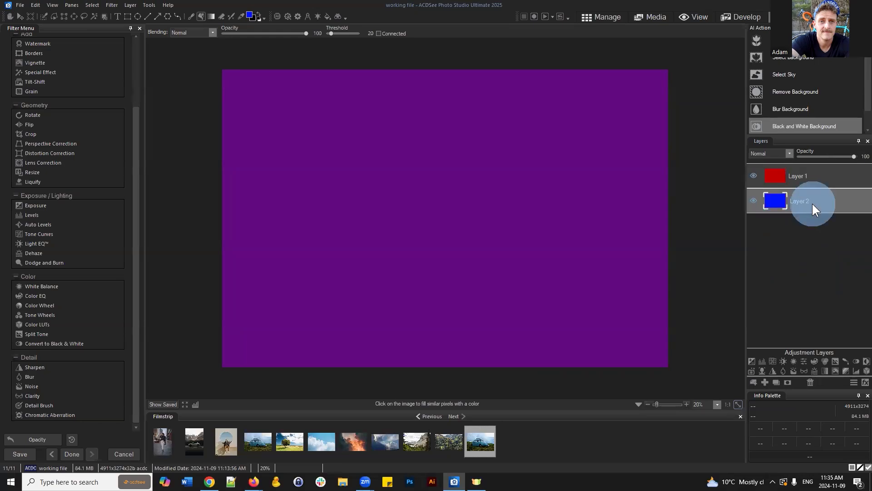
pyautogui.click(813, 178)
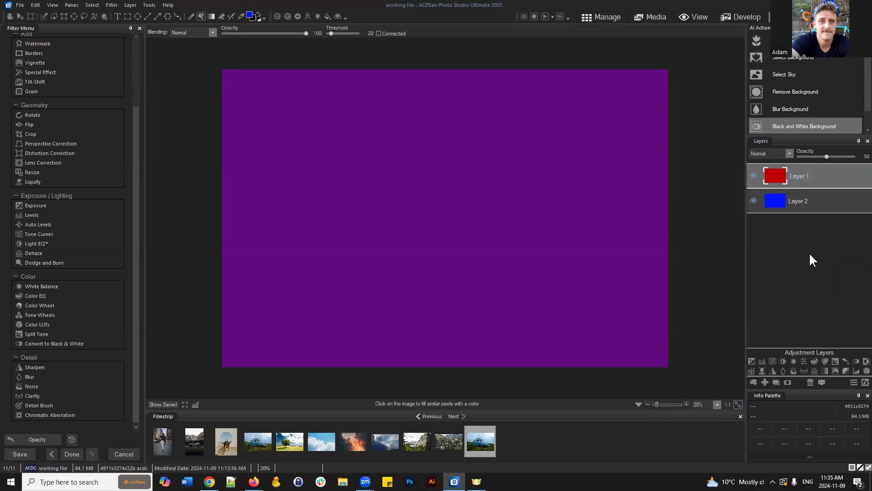
# Set the red Layer 1's opacity back to 100.
pyautogui.click(863, 156)
pyautogui.write('100')
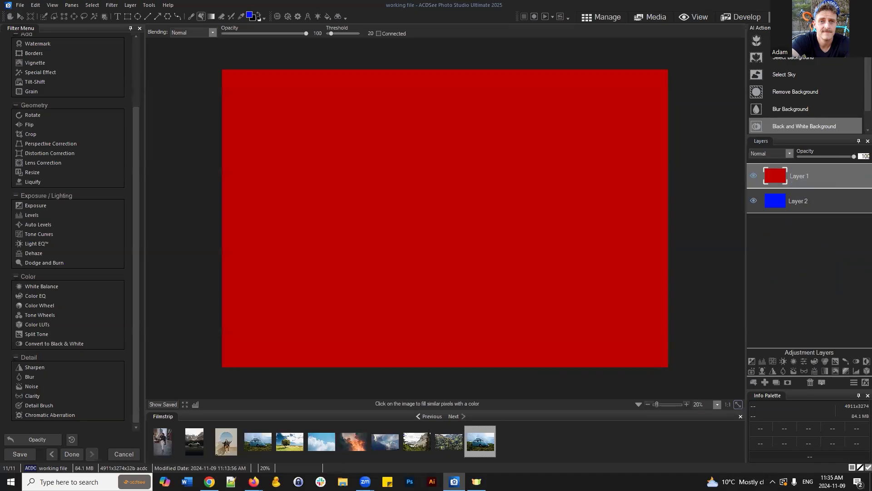
pyautogui.click(834, 251)
# Duplicate the red Layer 1 and delete the copy.
pyautogui.click(776, 382)
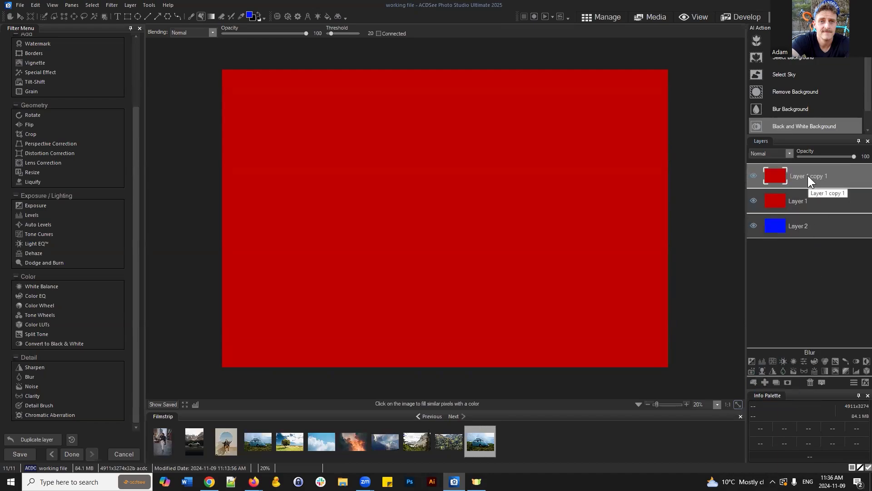
pyautogui.click(811, 382)
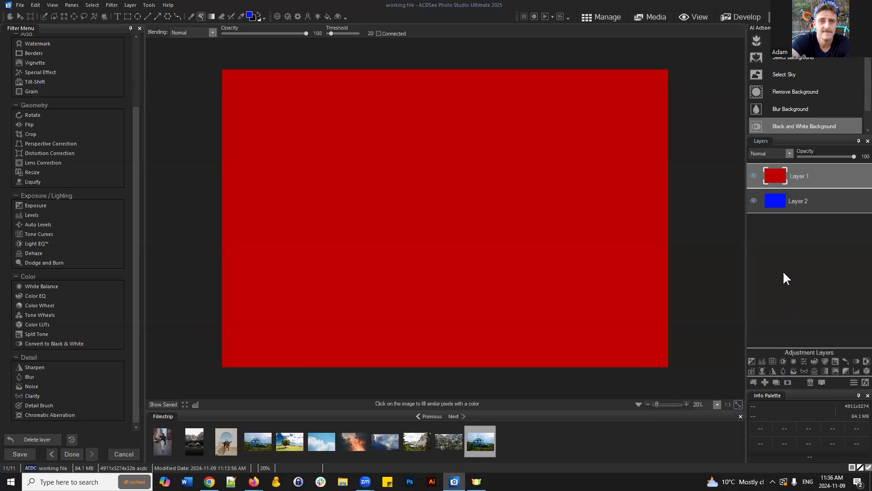
# Add an Exposure adjustment layer above Layer 1, view its mask properties and exposure settings, and delete it.
pyautogui.click(752, 361)
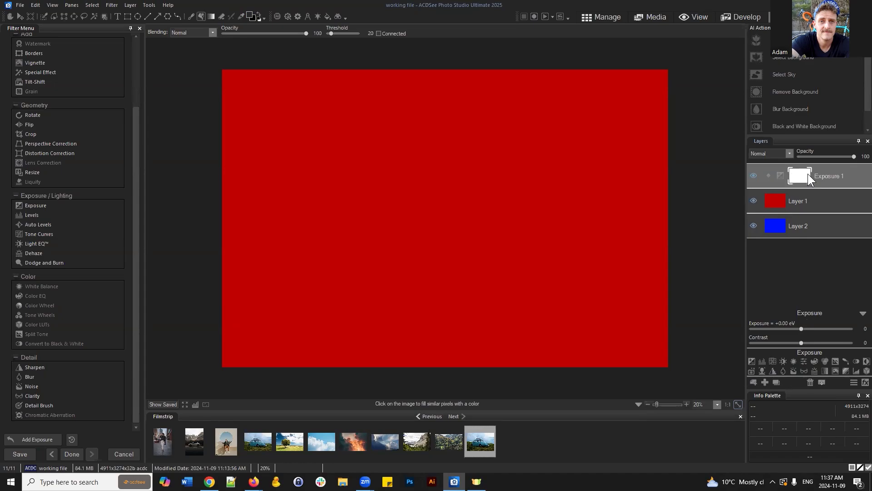
pyautogui.click(797, 176)
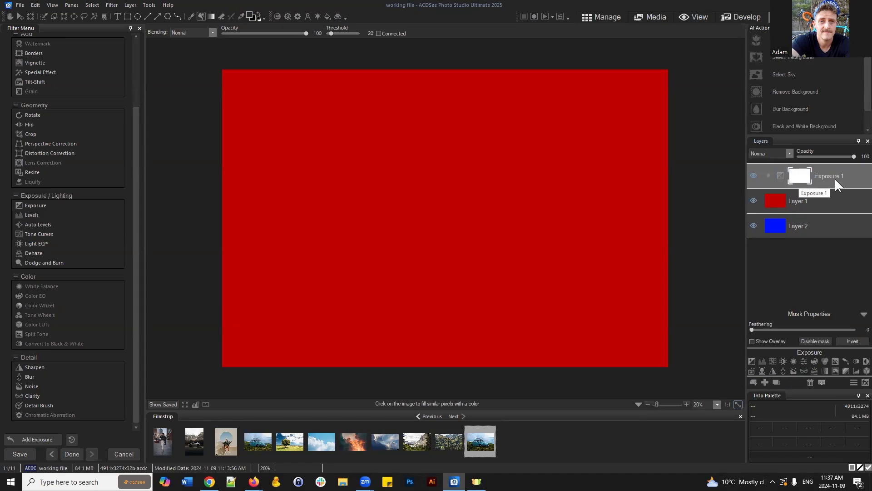
pyautogui.click(822, 175)
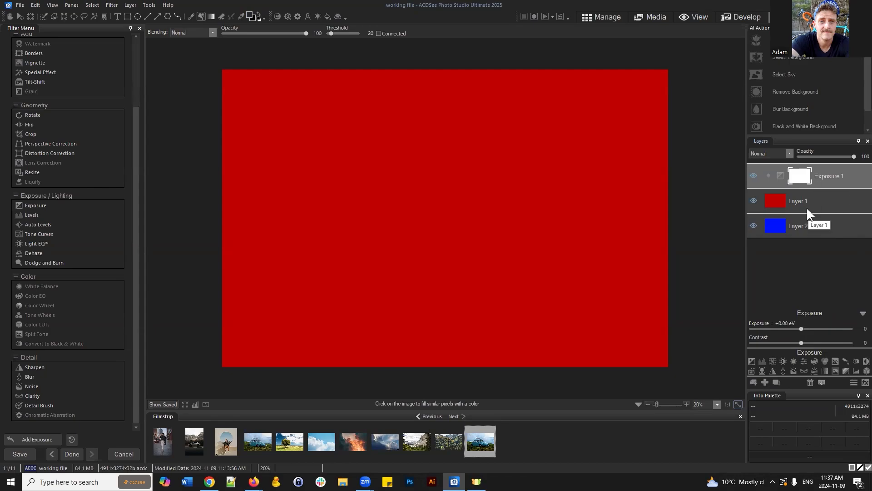
pyautogui.click(810, 382)
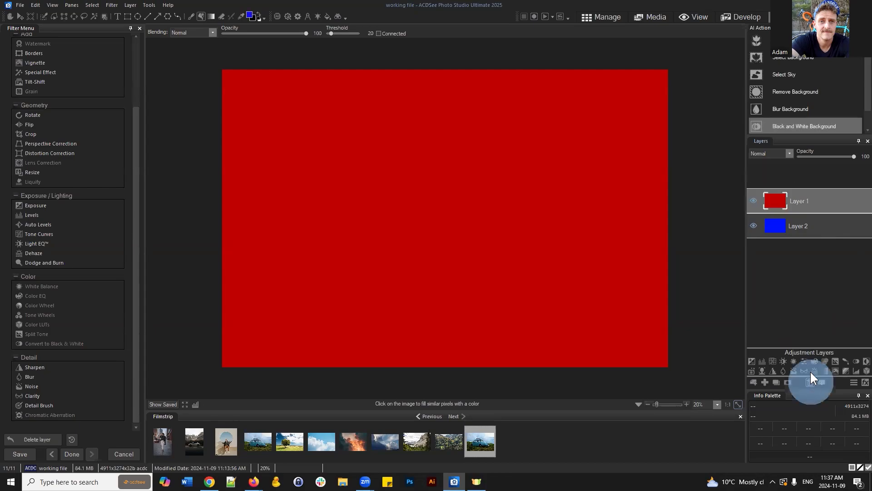
# Add a layer mask to the red Layer 1 and set the mask to black.
pyautogui.click(787, 382)
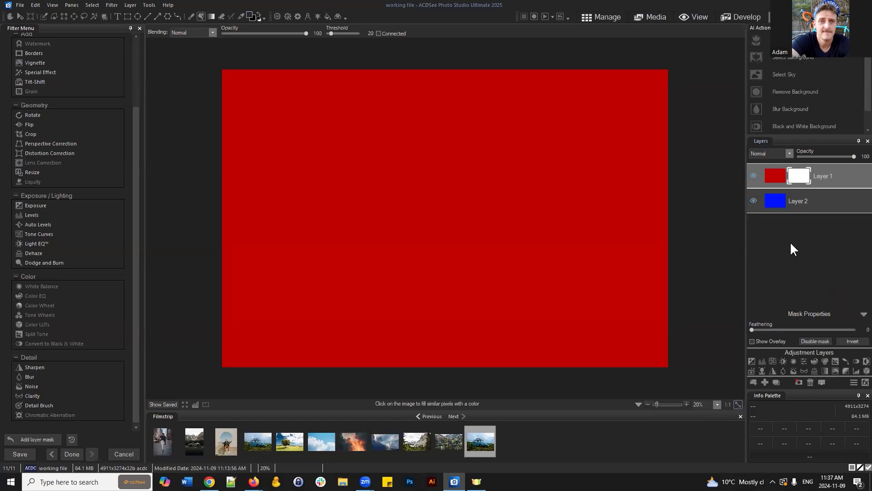
pyautogui.moveTo(797, 175); pyautogui.dragTo(800, 178)
pyautogui.rightClick(798, 175)
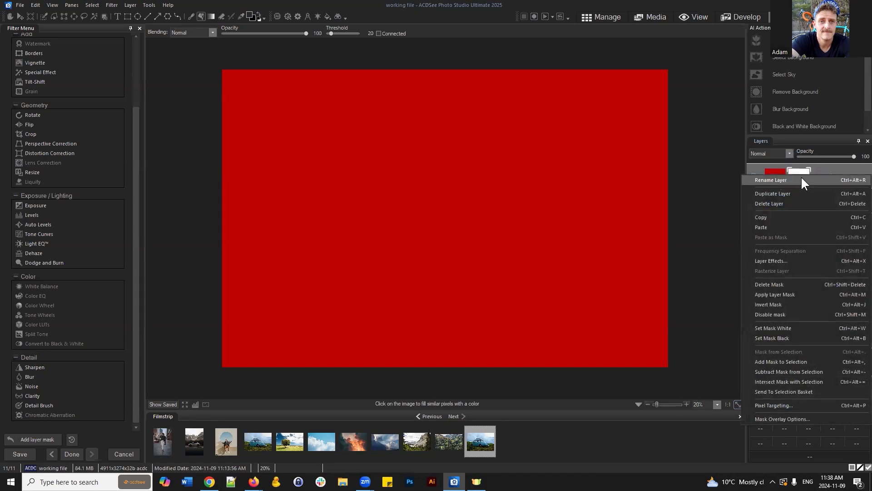
pyautogui.click(772, 340)
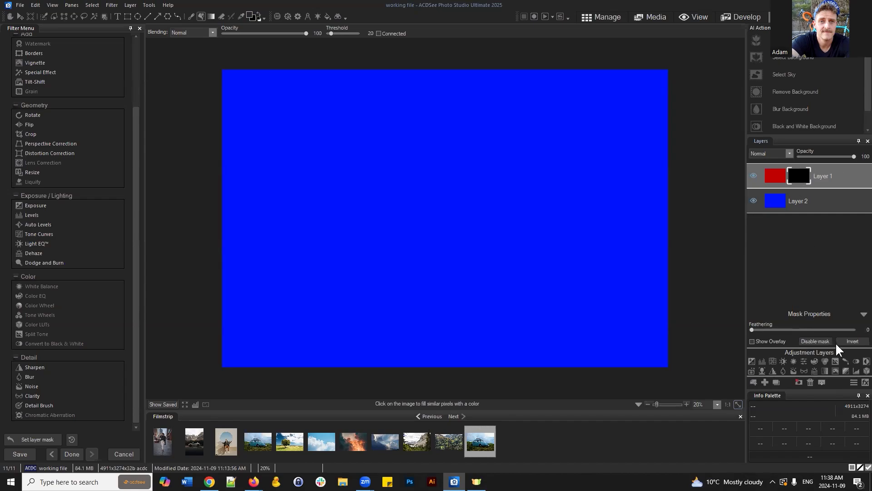
# Invert Layer 1's mask repeatedly between white and black, ending on black.
pyautogui.click(799, 175)
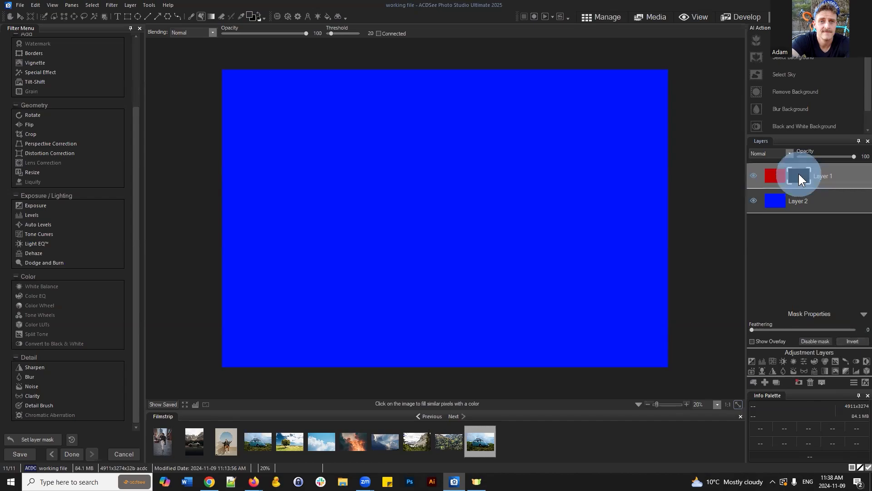
pyautogui.click(853, 342)
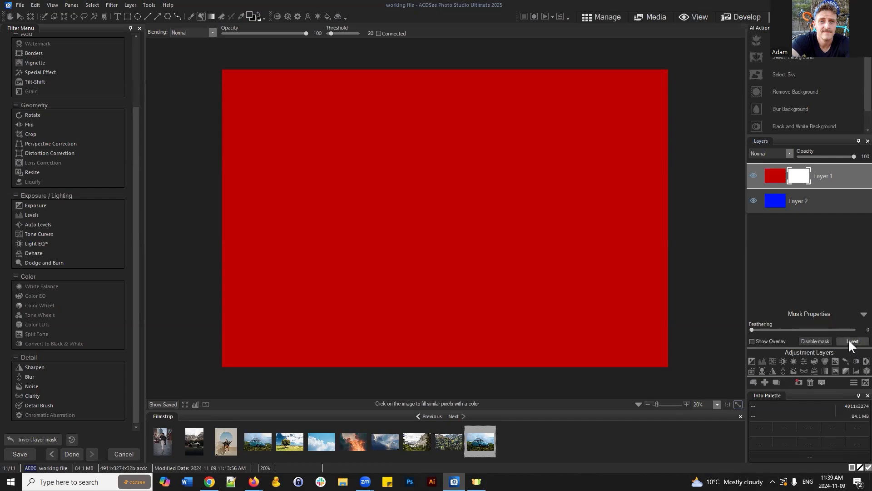
pyautogui.click(852, 342)
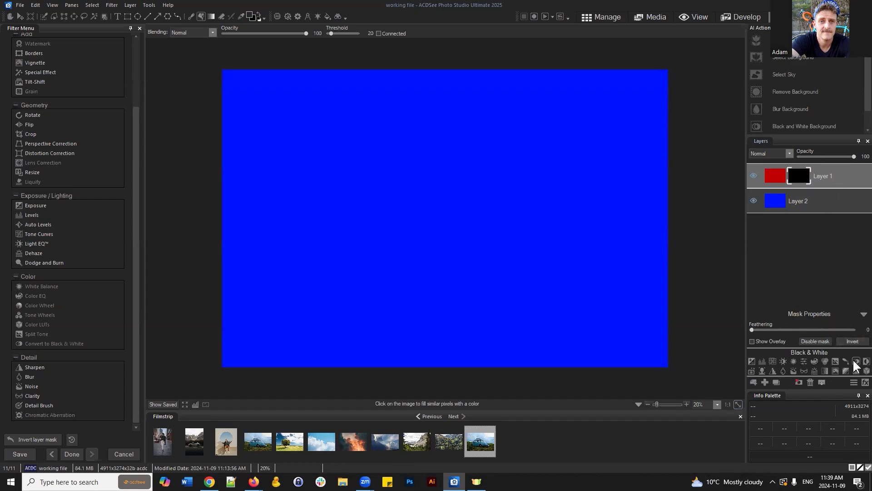
pyautogui.click(852, 342)
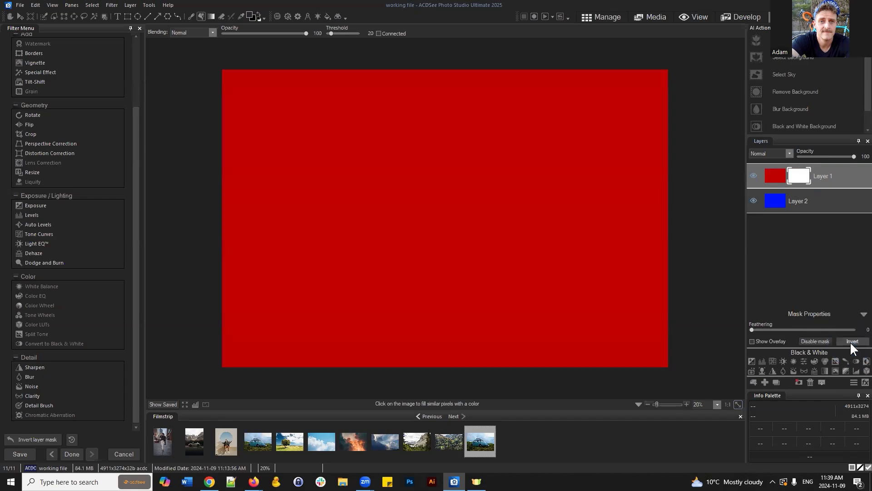
pyautogui.click(852, 342)
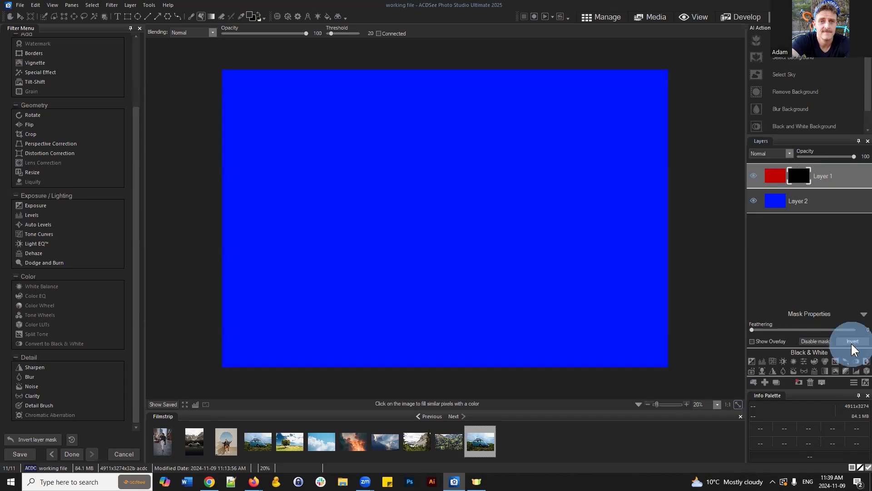
pyautogui.click(853, 342)
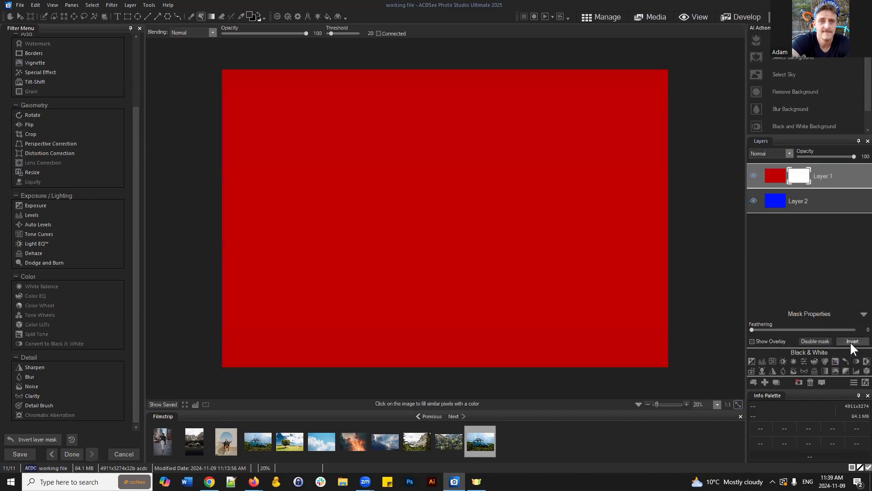
pyautogui.click(849, 340)
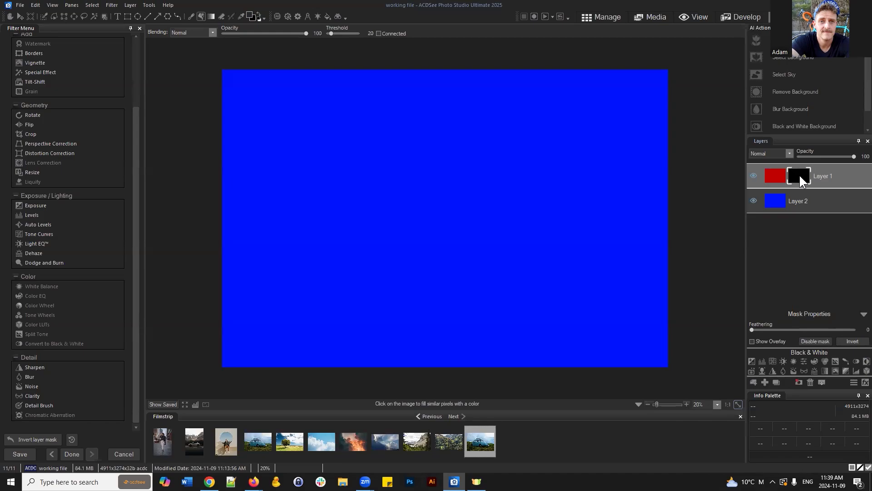
# Make white the foreground color and activate the Brush tool with Layer 1's black mask selected.
pyautogui.click(849, 141)
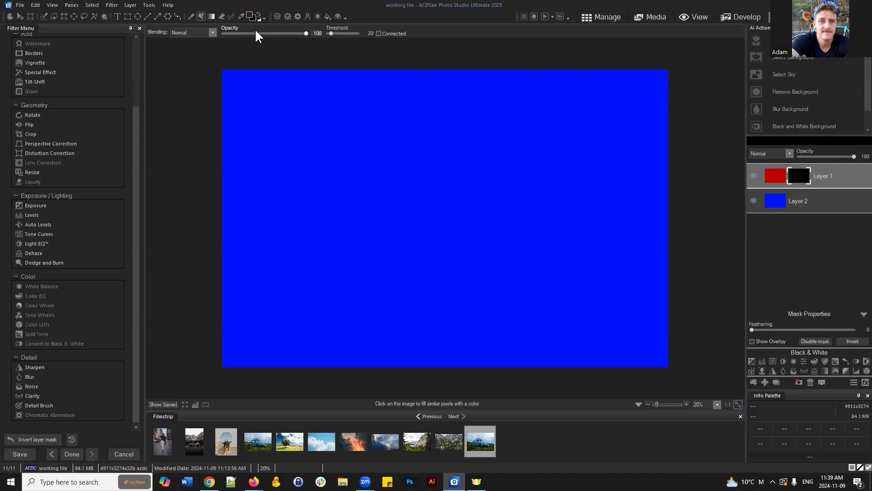
pyautogui.click(257, 20)
pyautogui.click(803, 173)
pyautogui.click(800, 177)
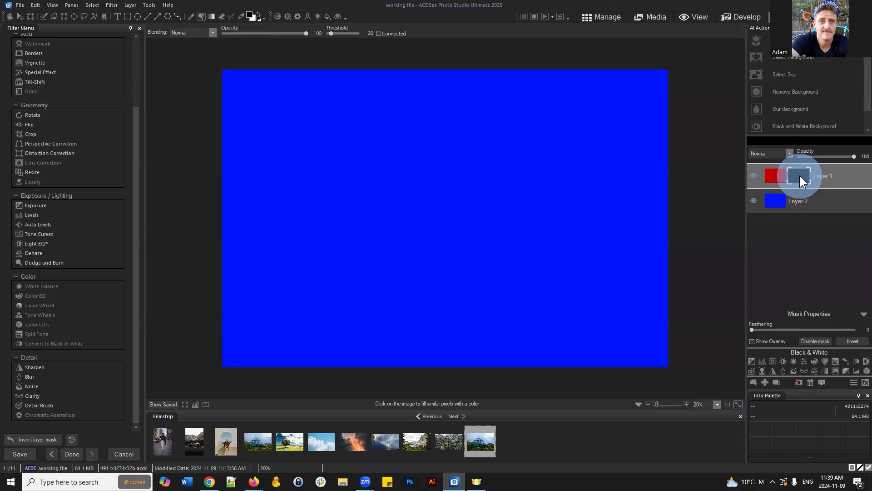
pyautogui.click(259, 14)
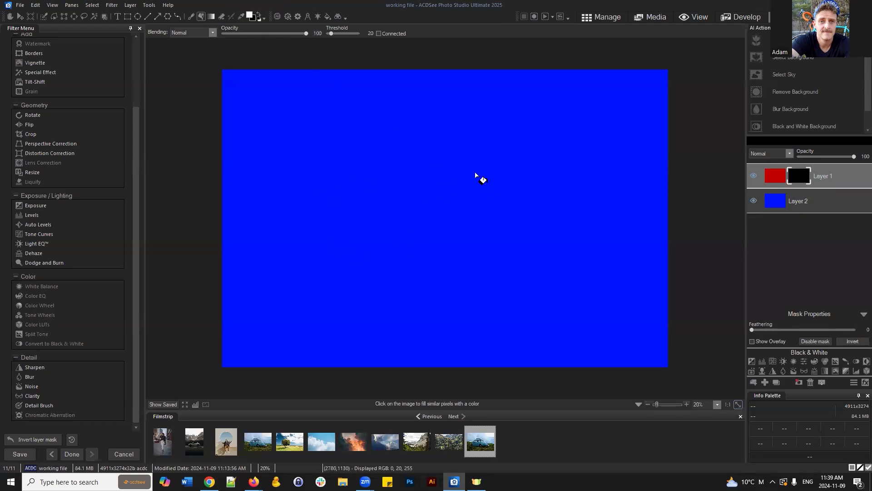
pyautogui.click(190, 16)
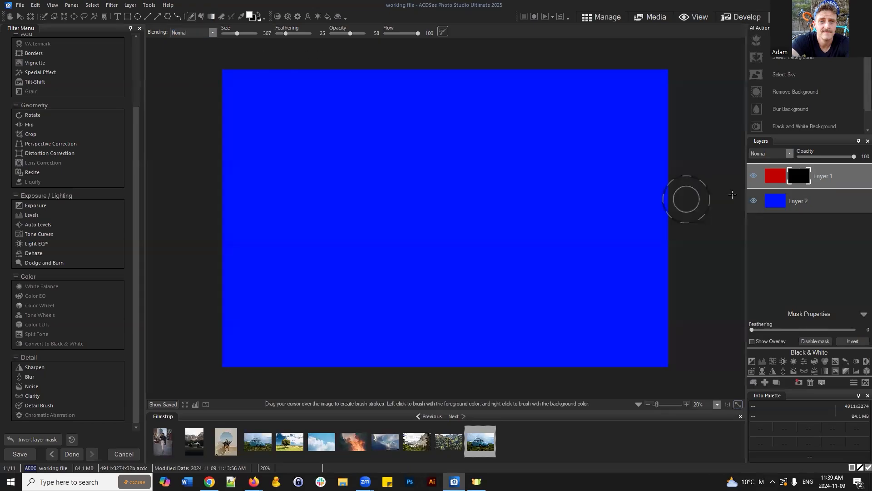
pyautogui.click(800, 174)
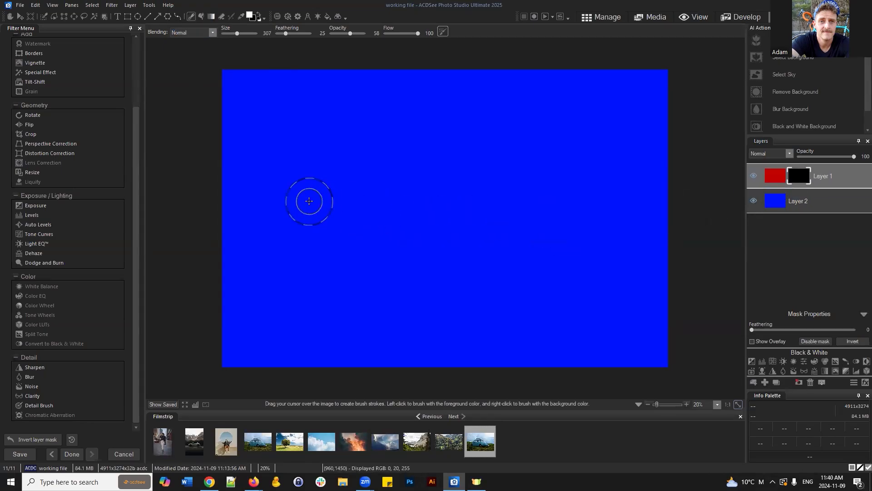
# Paint a white spiral stroke on Layer 1's mask across the middle of the canvas, and undo it.
pyautogui.moveTo(346, 260)
pyautogui.mouseDown()
pyautogui.moveTo(339, 216)
pyautogui.moveTo(358, 181)
pyautogui.moveTo(455, 174)
pyautogui.moveTo(531, 207)
pyautogui.moveTo(551, 255)
pyautogui.moveTo(484, 291)
pyautogui.moveTo(419, 281)
pyautogui.moveTo(445, 239)
pyautogui.moveTo(484, 248)
pyautogui.mouseUp()
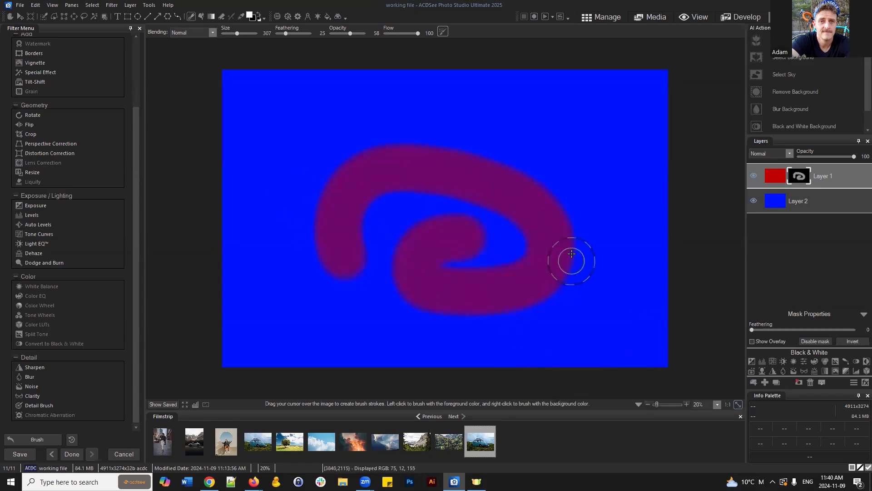
pyautogui.hotkey('ctrl', 'z')
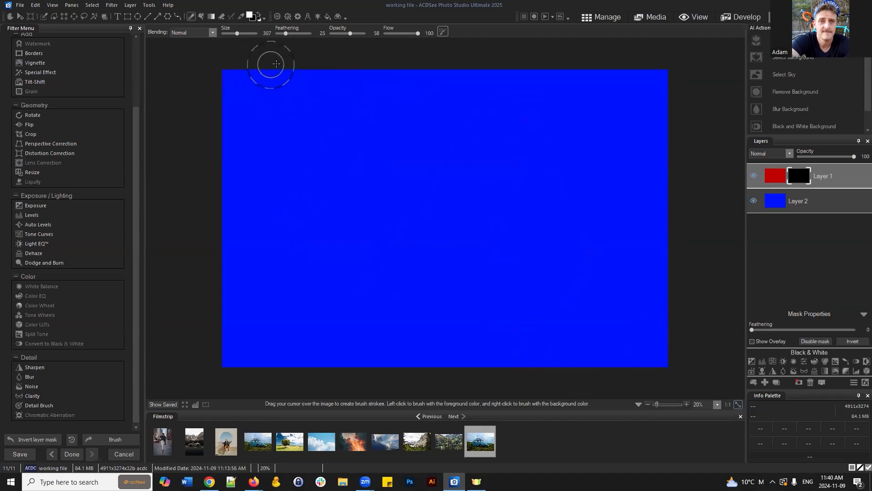
# Set the brush opacity to 100, paint a white test stroke on Layer 1's mask, and undo the stroke.
pyautogui.moveTo(350, 33); pyautogui.dragTo(363, 33)
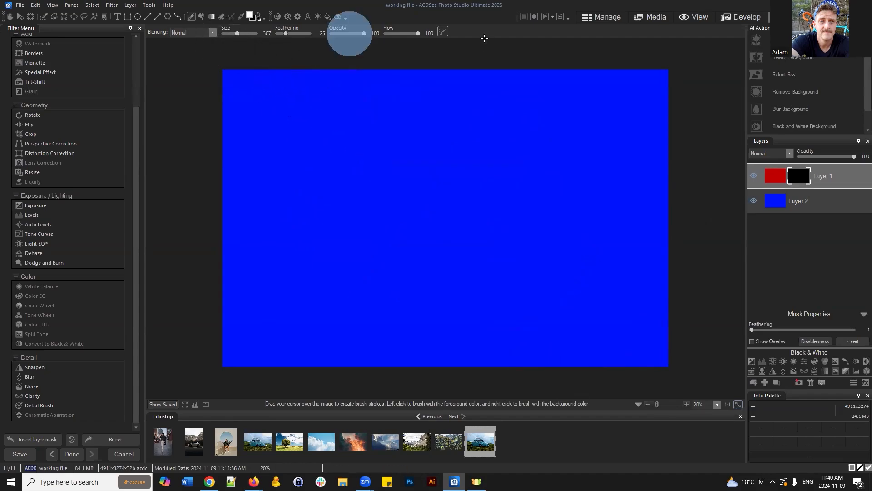
pyautogui.moveTo(396, 192); pyautogui.dragTo(515, 204)
pyautogui.hotkey('ctrl', 'z')
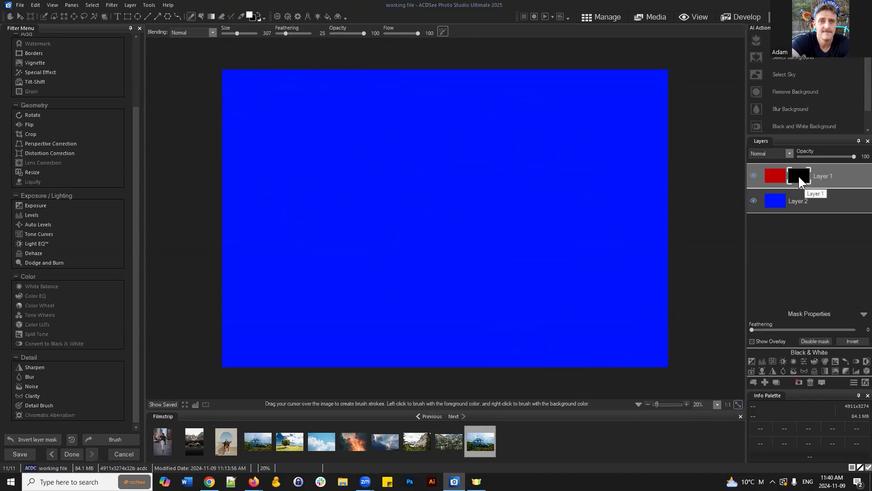
# Paint a white rectangle outline on Layer 1's black mask and fill in its interior with white.
pyautogui.moveTo(376, 250)
pyautogui.mouseDown()
pyautogui.moveTo(328, 162)
pyautogui.moveTo(374, 141)
pyautogui.moveTo(516, 152)
pyautogui.moveTo(522, 255)
pyautogui.moveTo(382, 255)
pyautogui.moveTo(428, 255)
pyautogui.mouseUp()
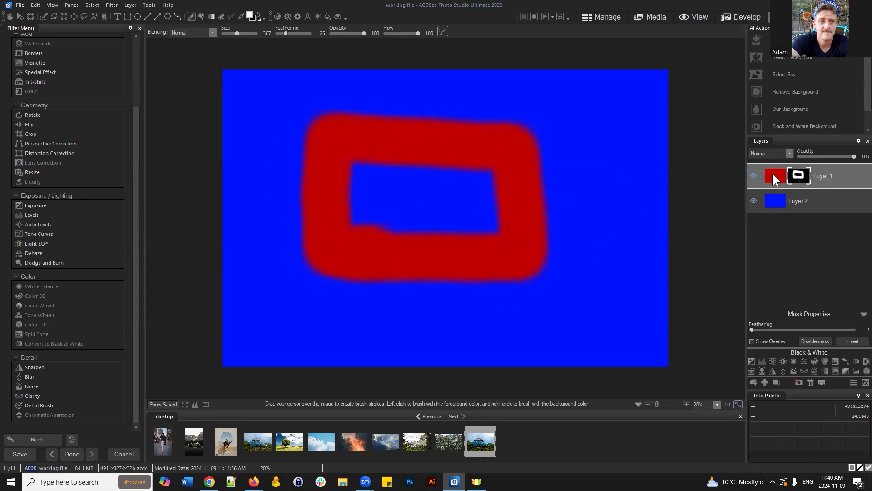
pyautogui.moveTo(346, 191)
pyautogui.mouseDown()
pyautogui.moveTo(361, 216)
pyautogui.moveTo(368, 177)
pyautogui.moveTo(399, 216)
pyautogui.moveTo(433, 179)
pyautogui.moveTo(430, 216)
pyautogui.moveTo(464, 224)
pyautogui.moveTo(486, 180)
pyautogui.moveTo(495, 216)
pyautogui.mouseUp()
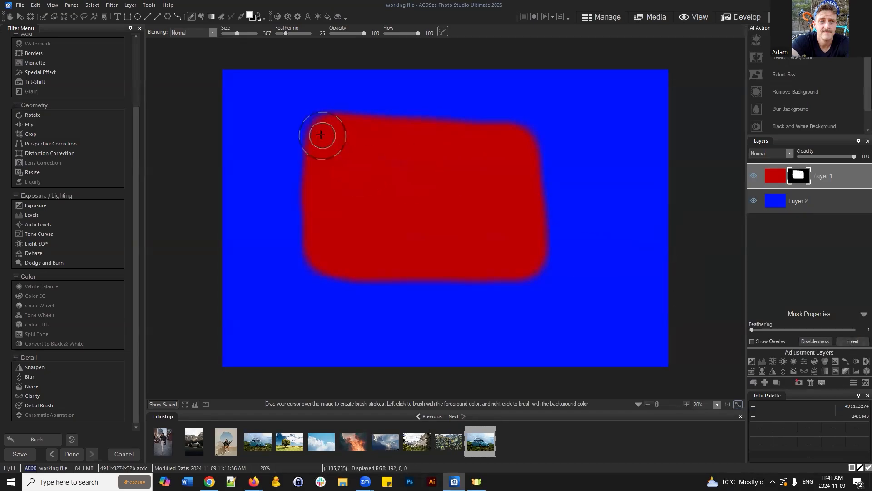
pyautogui.moveTo(321, 132)
pyautogui.mouseDown()
pyautogui.moveTo(502, 124)
pyautogui.moveTo(534, 132)
pyautogui.moveTo(540, 294)
pyautogui.moveTo(382, 281)
pyautogui.moveTo(327, 229)
pyautogui.moveTo(296, 145)
pyautogui.moveTo(325, 150)
pyautogui.moveTo(337, 172)
pyautogui.moveTo(369, 161)
pyautogui.moveTo(381, 282)
pyautogui.moveTo(430, 238)
pyautogui.moveTo(478, 263)
pyautogui.moveTo(516, 259)
pyautogui.mouseUp()
# Invert Layer 1's mask to plain white and make black the foreground color.
pyautogui.click(853, 341)
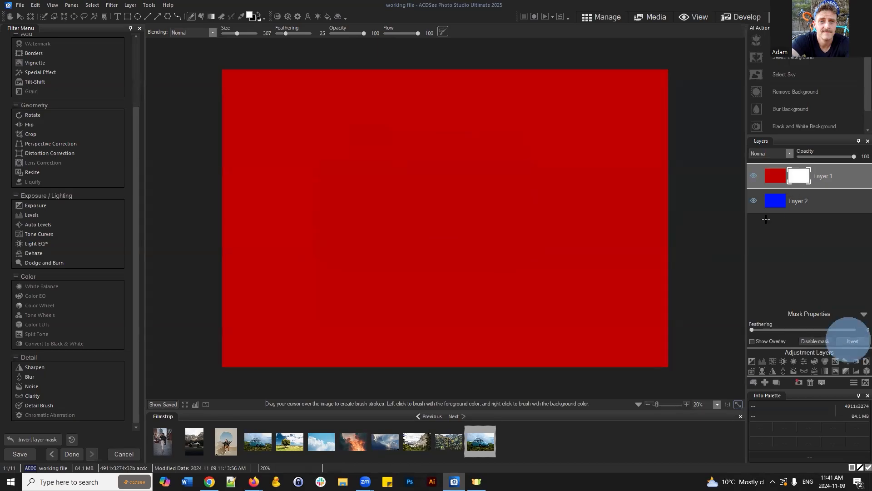
pyautogui.moveTo(836, 171); pyautogui.dragTo(830, 171)
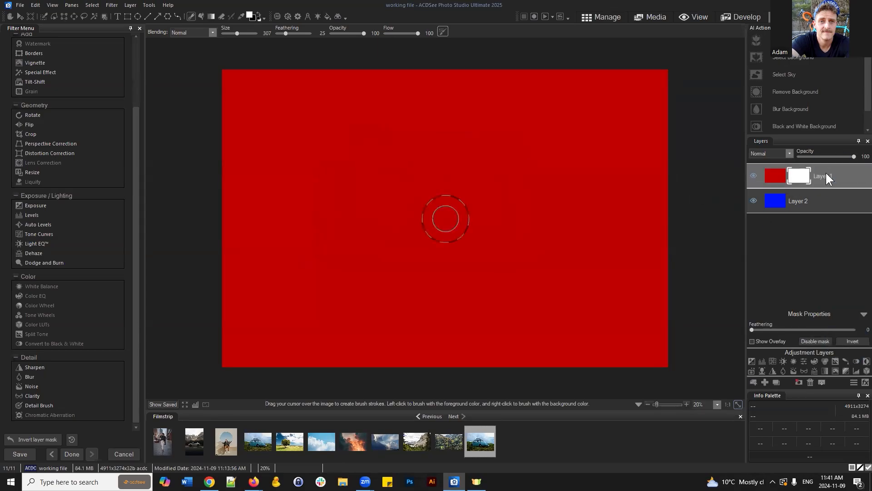
pyautogui.press('x')
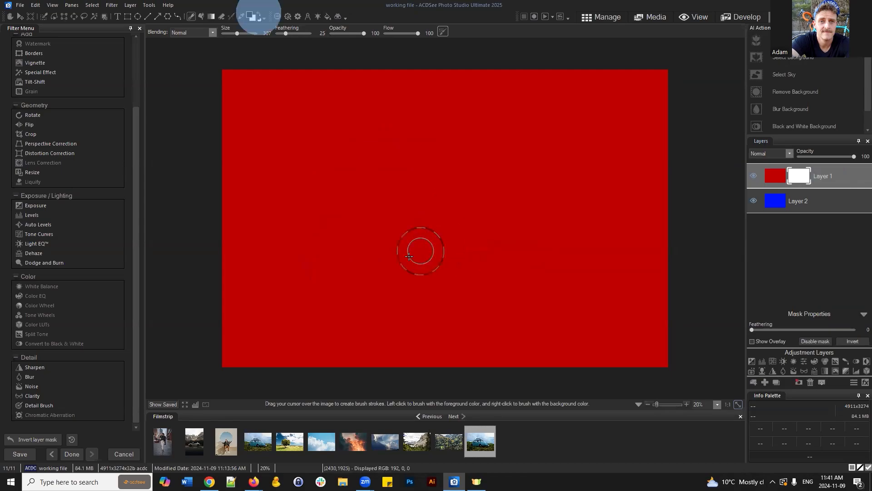
# Paint a black rectangle outline on Layer 1's white mask, fill in its interior, and restore the mask to plain white.
pyautogui.moveTo(399, 263)
pyautogui.mouseDown()
pyautogui.moveTo(321, 165)
pyautogui.moveTo(377, 146)
pyautogui.mouseUp()
pyautogui.moveTo(445, 143)
pyautogui.mouseDown()
pyautogui.moveTo(545, 152)
pyautogui.moveTo(454, 259)
pyautogui.moveTo(391, 261)
pyautogui.mouseUp()
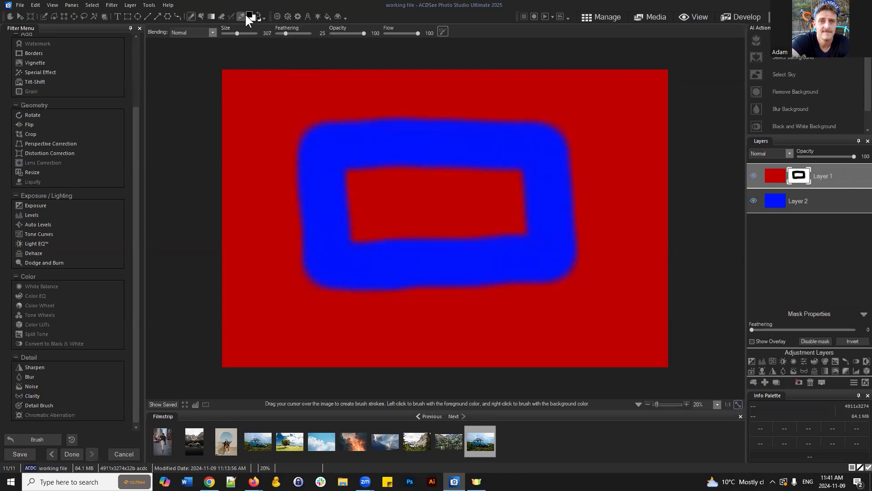
pyautogui.moveTo(337, 244); pyautogui.dragTo(381, 161)
pyautogui.moveTo(312, 173); pyautogui.dragTo(352, 155)
pyautogui.moveTo(473, 231)
pyautogui.mouseDown()
pyautogui.moveTo(528, 205)
pyautogui.moveTo(519, 219)
pyautogui.moveTo(383, 248)
pyautogui.moveTo(378, 214)
pyautogui.moveTo(495, 191)
pyautogui.moveTo(438, 203)
pyautogui.mouseUp()
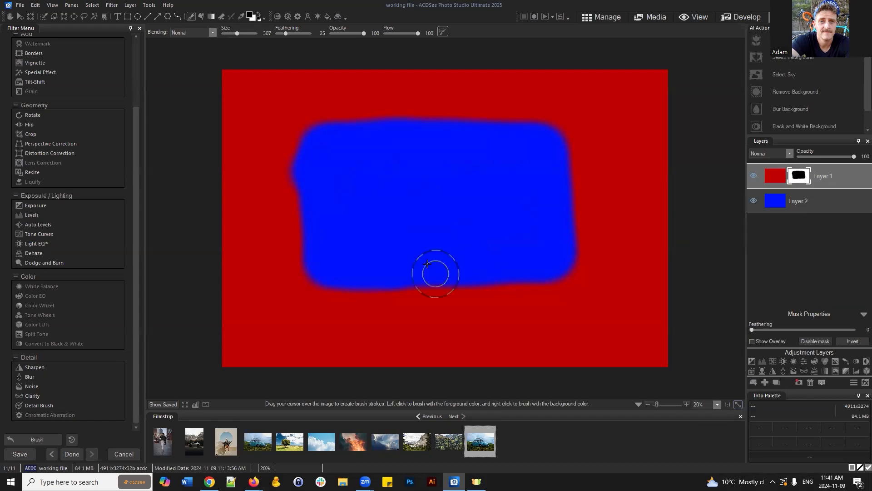
pyautogui.moveTo(335, 311)
pyautogui.mouseDown()
pyautogui.moveTo(314, 137)
pyautogui.moveTo(324, 153)
pyautogui.moveTo(306, 158)
pyautogui.moveTo(327, 288)
pyautogui.moveTo(374, 114)
pyautogui.moveTo(393, 106)
pyautogui.moveTo(422, 186)
pyautogui.moveTo(441, 298)
pyautogui.moveTo(432, 217)
pyautogui.moveTo(413, 172)
pyautogui.moveTo(459, 136)
pyautogui.moveTo(496, 287)
pyautogui.moveTo(490, 239)
pyautogui.moveTo(499, 156)
pyautogui.moveTo(541, 129)
pyautogui.moveTo(525, 207)
pyautogui.moveTo(574, 152)
pyautogui.moveTo(567, 239)
pyautogui.moveTo(350, 249)
pyautogui.mouseUp()
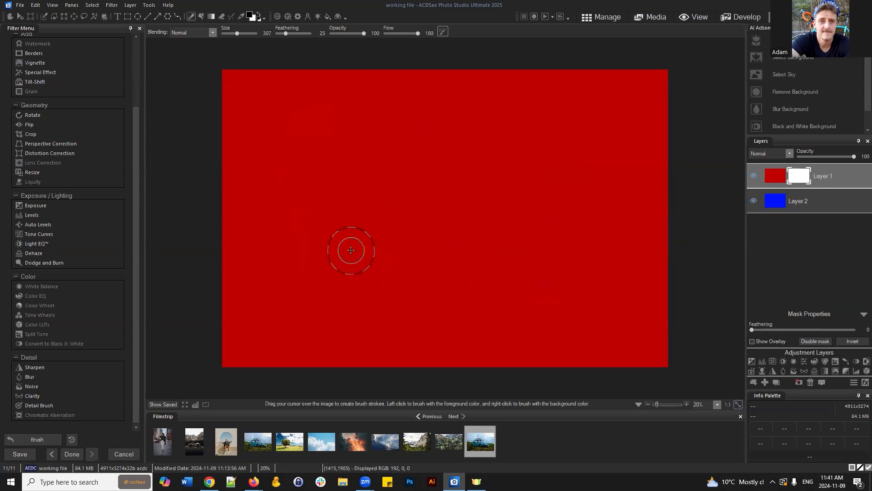
# Paint a black smiley face with two round eyes and a curved mouth on Layer 1's mask, and hide Layer 2.
pyautogui.click(367, 157)
pyautogui.click(502, 159)
pyautogui.click(325, 252)
pyautogui.moveTo(336, 264)
pyautogui.mouseDown()
pyautogui.moveTo(505, 268)
pyautogui.moveTo(584, 225)
pyautogui.mouseUp()
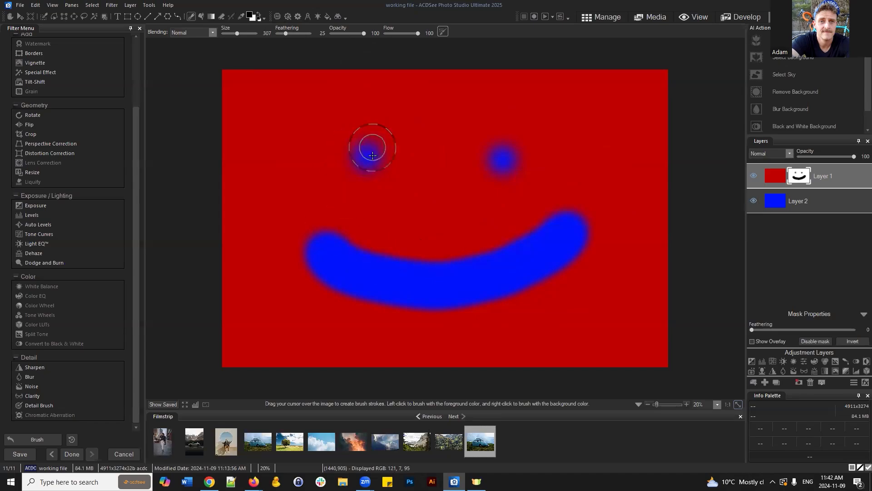
pyautogui.moveTo(373, 156); pyautogui.dragTo(366, 150)
pyautogui.moveTo(500, 160); pyautogui.dragTo(500, 156)
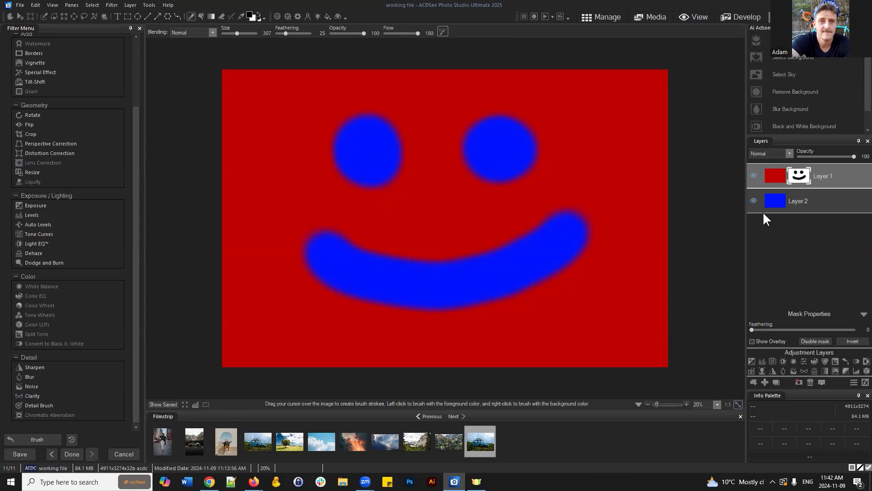
pyautogui.click(753, 200)
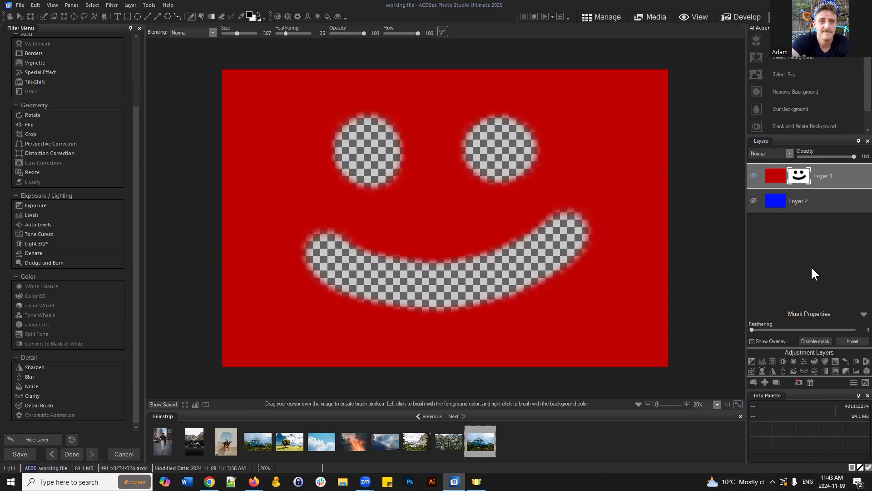
# Remove the smiley mask from Layer 1 and delete the blue Layer 2.
pyautogui.click(798, 382)
pyautogui.click(799, 201)
pyautogui.click(806, 384)
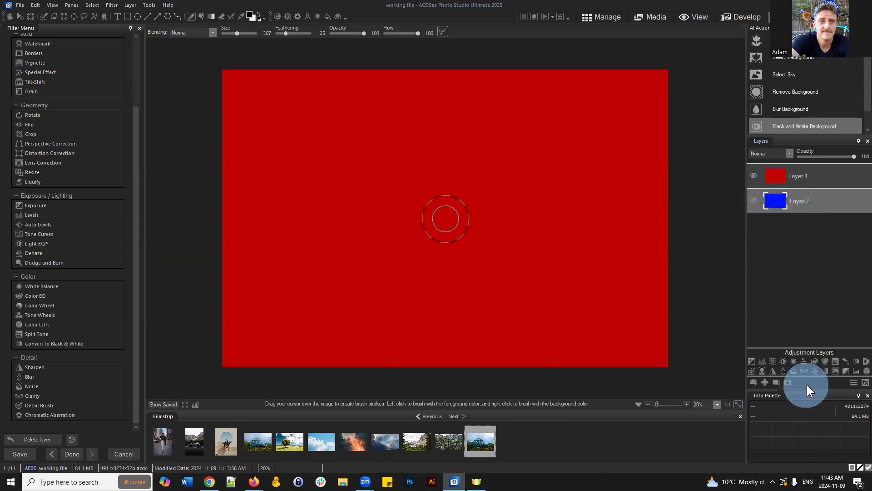
# Add working file.acdc with the car photo as a new layer at its placed size, and delete the red Layer 1.
pyautogui.moveTo(480, 441); pyautogui.dragTo(808, 173)
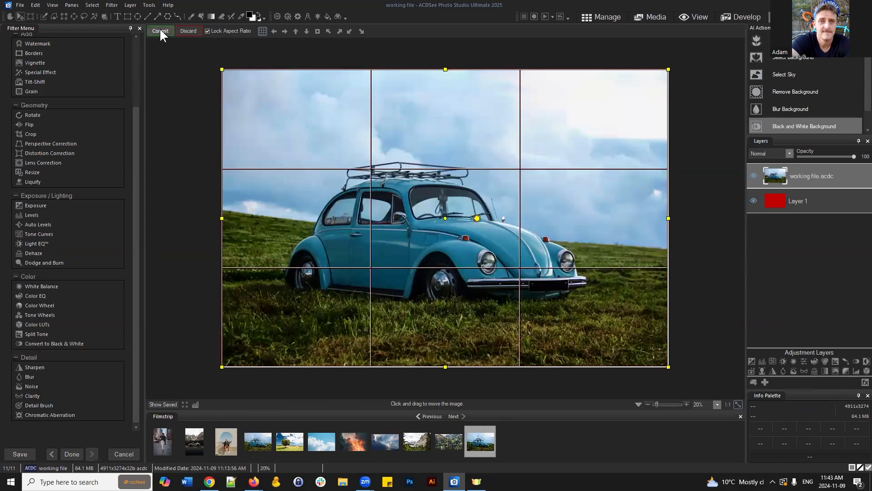
pyautogui.click(160, 30)
pyautogui.click(789, 253)
pyautogui.click(816, 201)
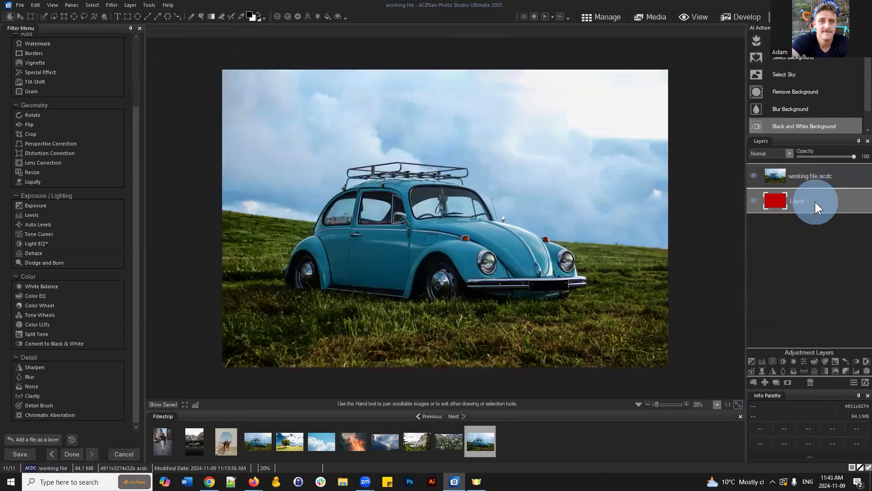
pyautogui.click(810, 384)
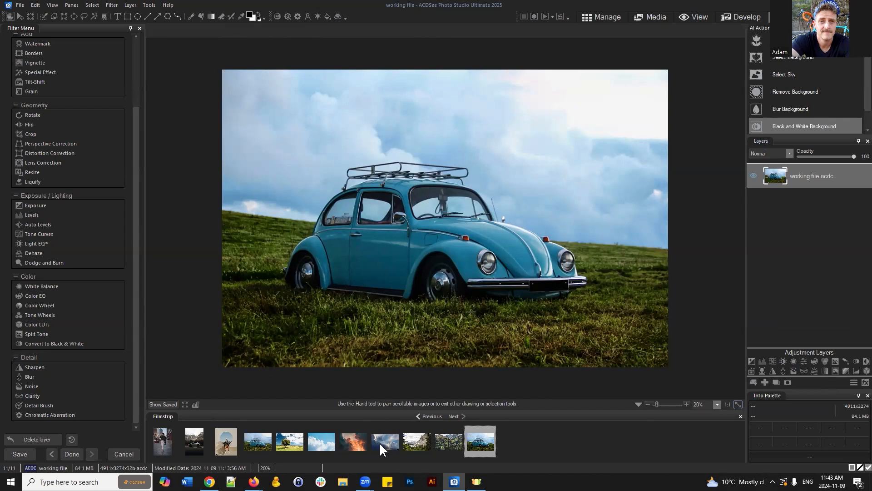
# Add the cloudy sky image 008.jpg as a layer and place it beneath the car photo layer.
pyautogui.moveTo(379, 443); pyautogui.dragTo(804, 204)
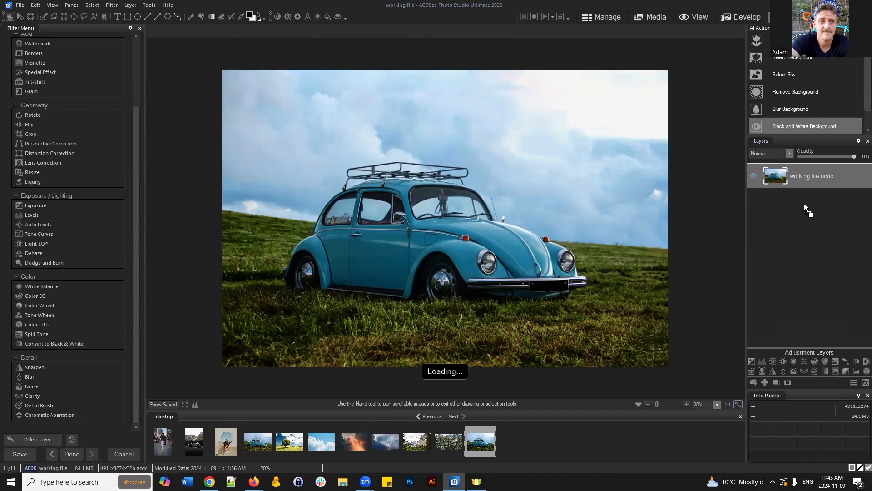
pyautogui.moveTo(445, 210); pyautogui.dragTo(455, 209)
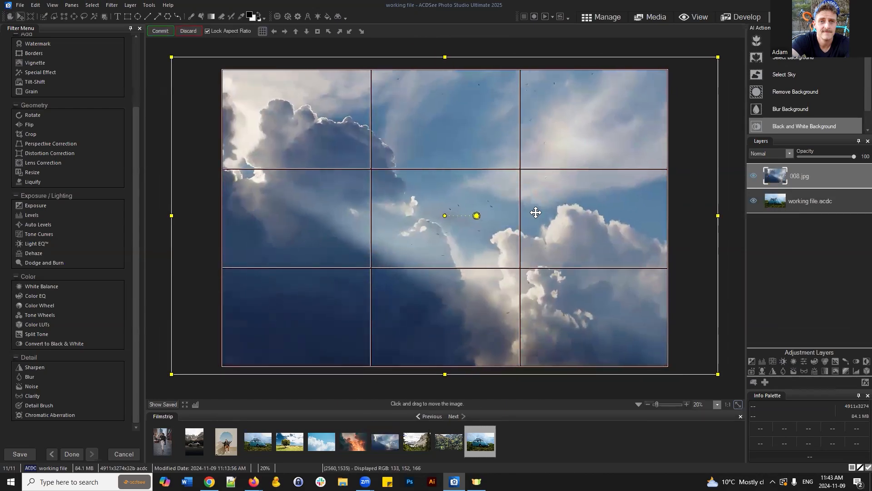
pyautogui.moveTo(813, 171); pyautogui.dragTo(811, 217)
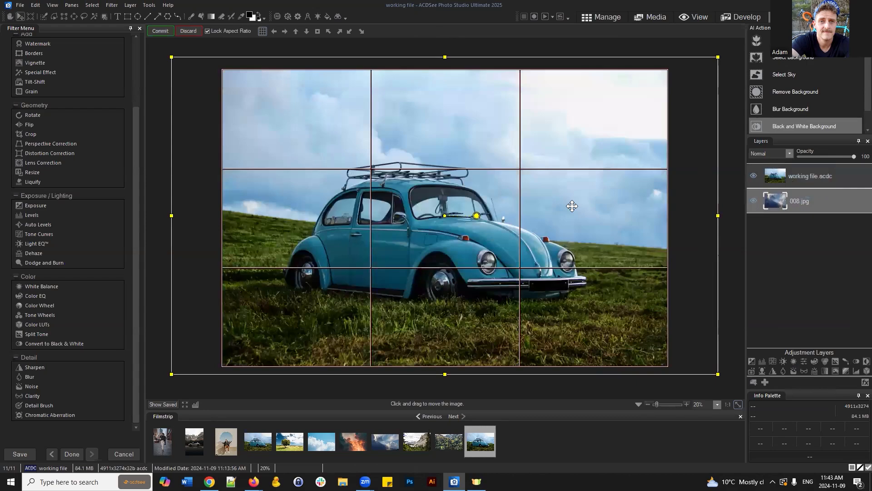
pyautogui.click(160, 31)
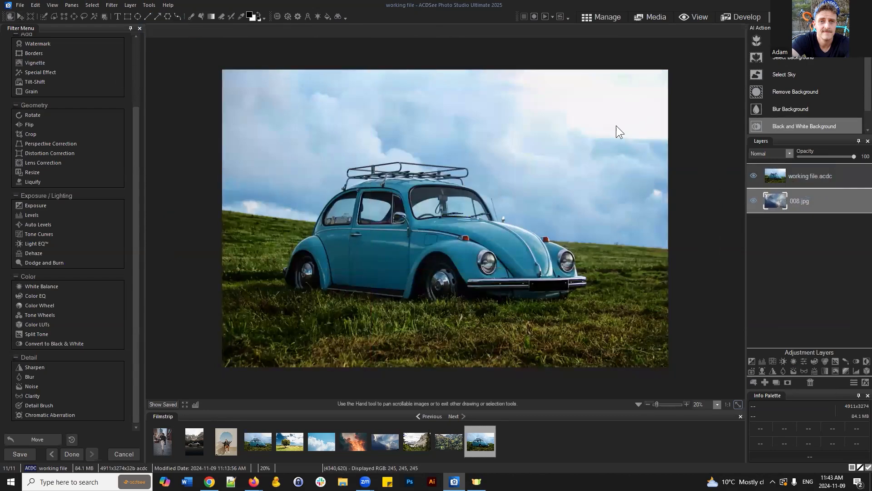
pyautogui.press('super')
pyautogui.click(784, 234)
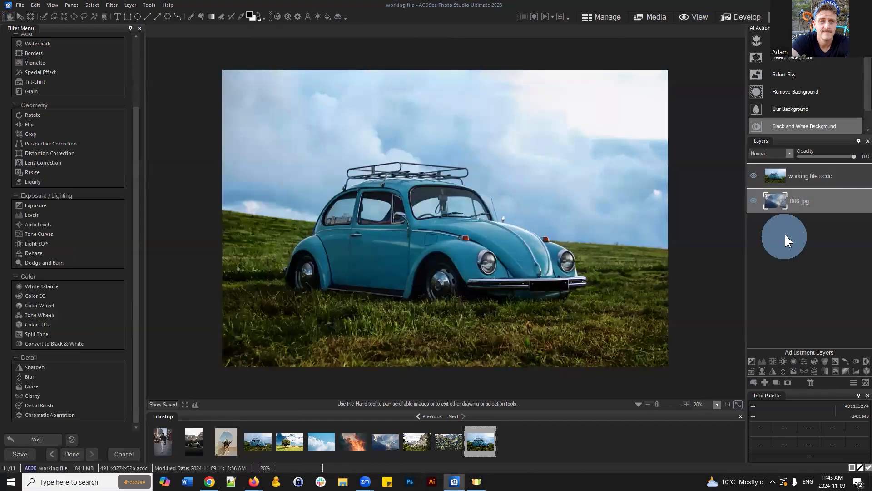
pyautogui.scroll(-1, 590, 216)
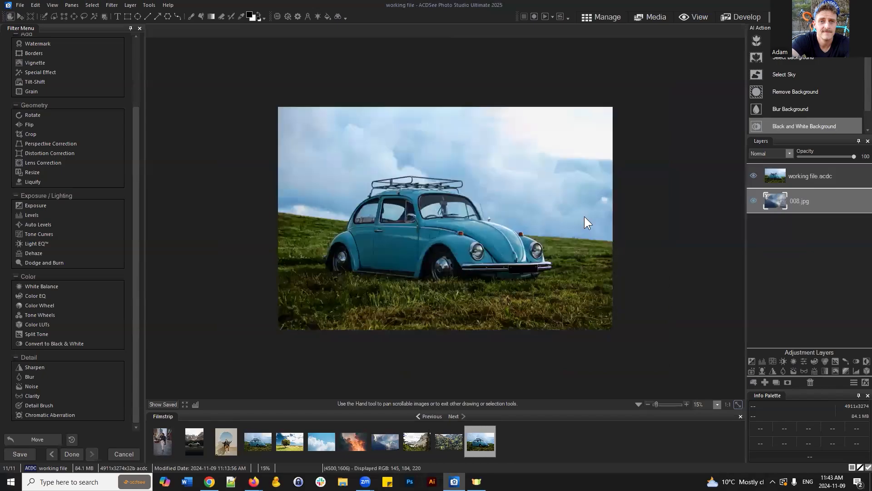
pyautogui.scroll(1, 584, 216)
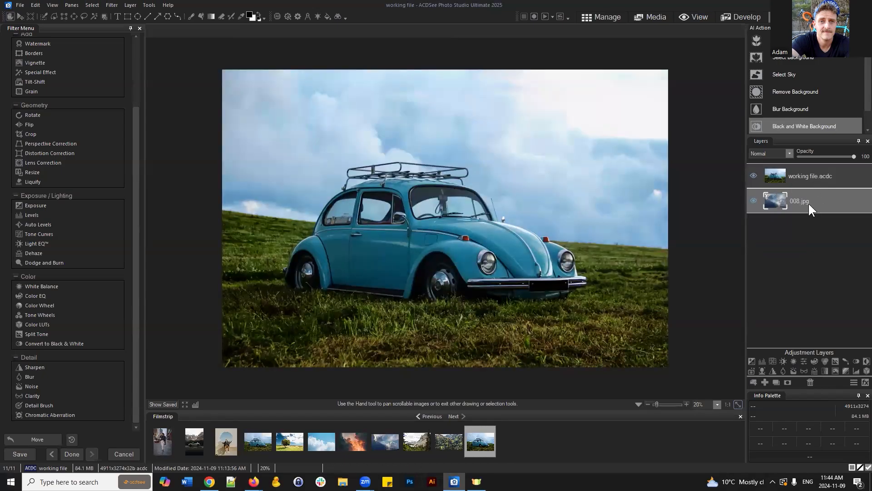
# Delete the working file.acdc layer and add the car photo 004.jpg as a layer above 008.jpg instead.
pyautogui.click(812, 175)
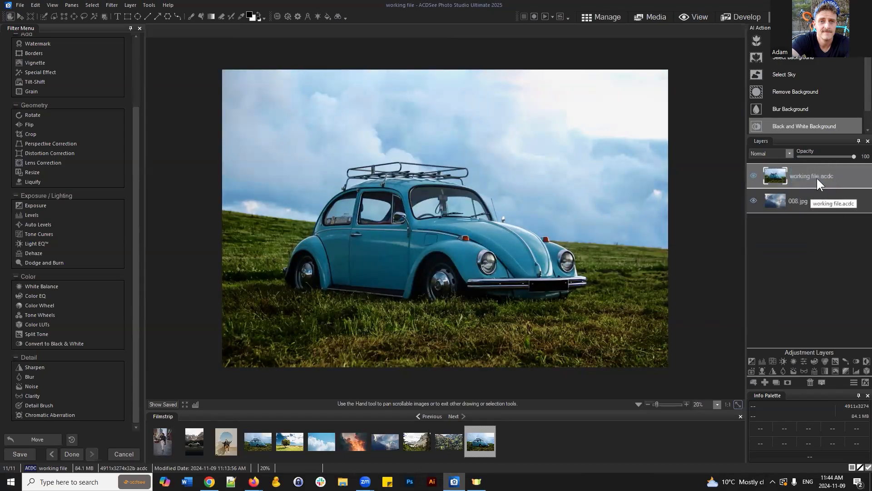
pyautogui.click(809, 382)
pyautogui.moveTo(257, 441); pyautogui.dragTo(806, 218)
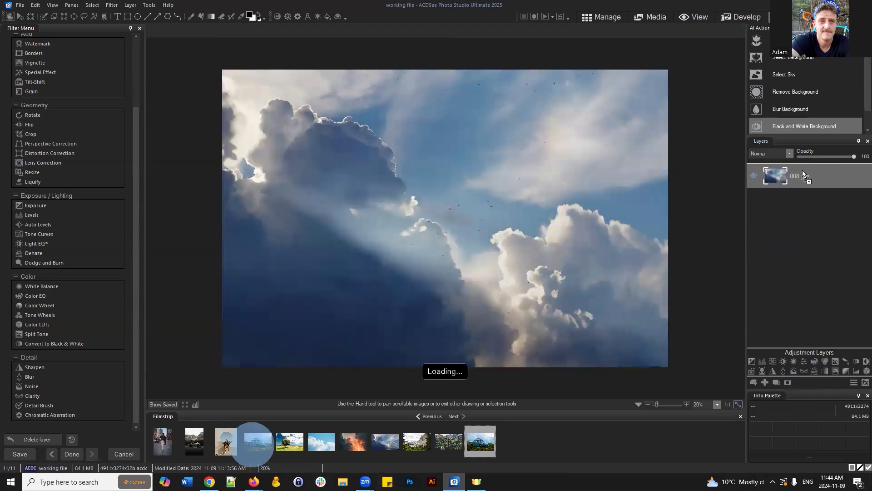
pyautogui.click(168, 31)
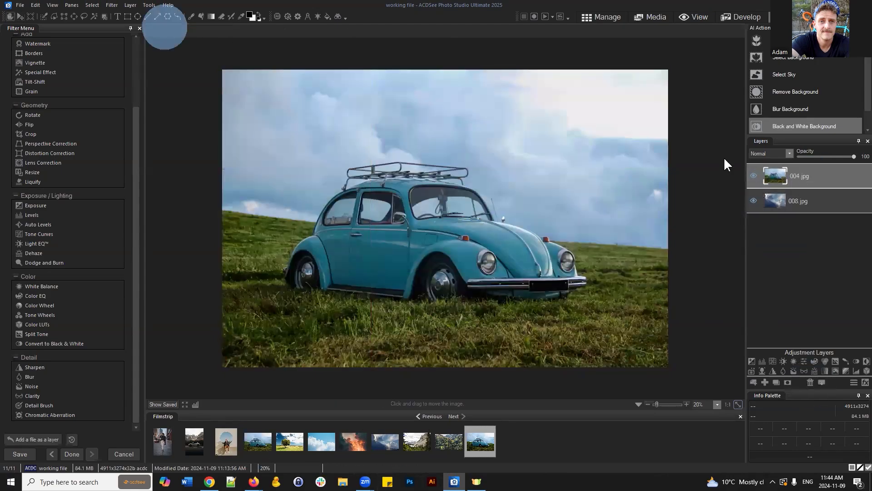
# Add a layer mask to the 004.jpg layer, and invert the mask to black and back to white.
pyautogui.moveTo(809, 178); pyautogui.dragTo(809, 170)
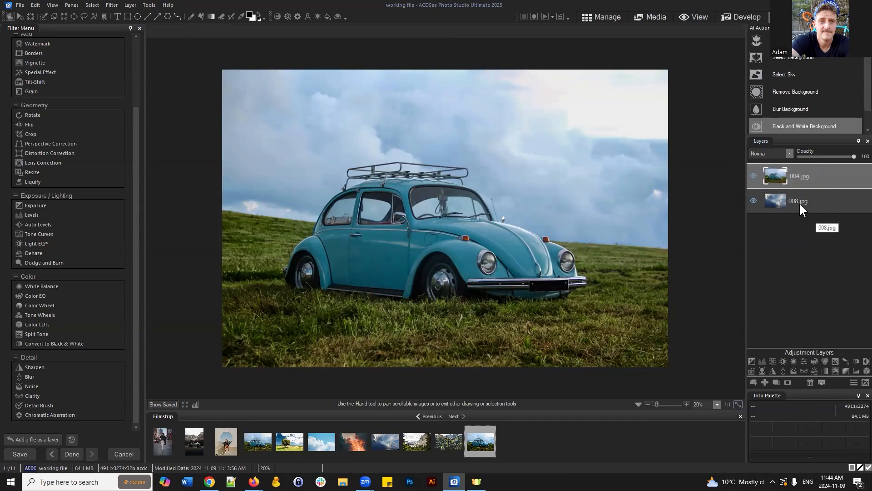
pyautogui.moveTo(805, 177)
pyautogui.mouseDown()
pyautogui.moveTo(791, 185)
pyautogui.moveTo(827, 179)
pyautogui.moveTo(811, 179)
pyautogui.mouseUp()
pyautogui.click(787, 382)
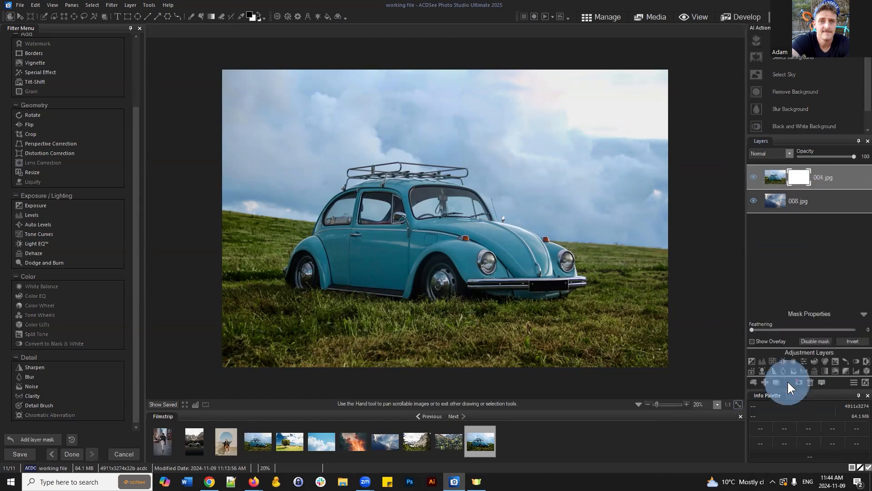
pyautogui.click(800, 174)
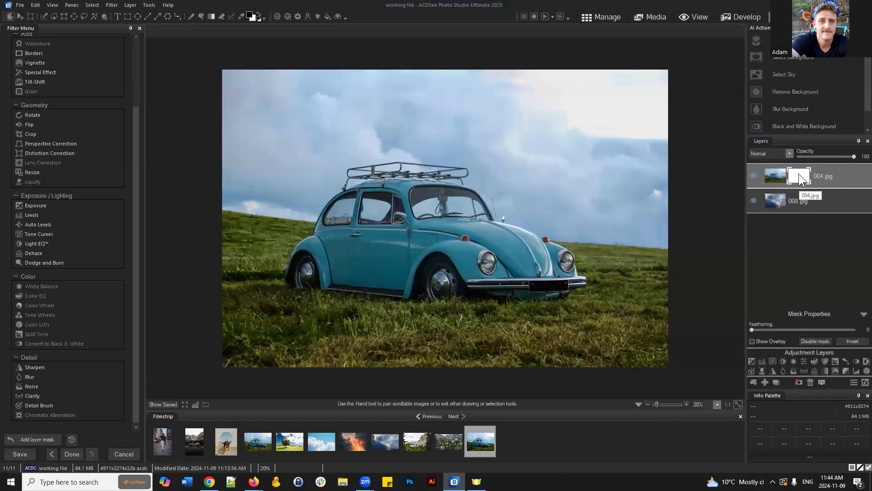
pyautogui.click(853, 341)
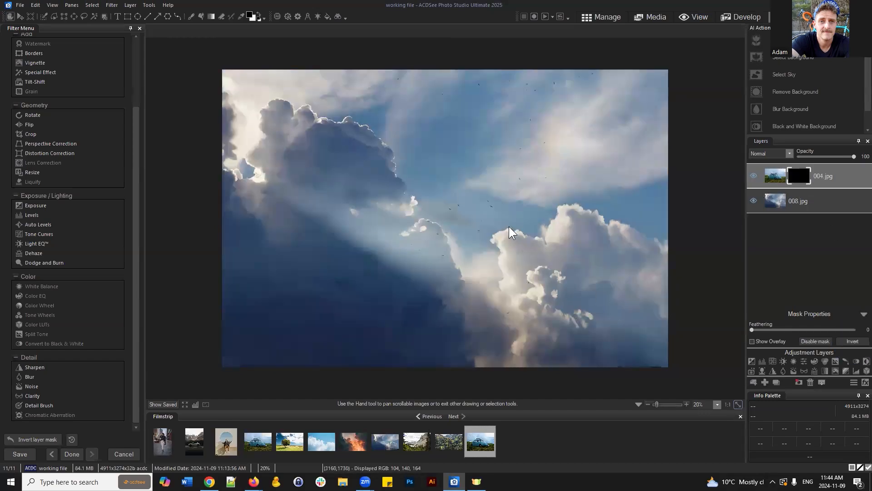
pyautogui.click(853, 341)
# Paint out the sky around the car on 004.jpg's mask with a black brush sized 461, and select the 008.jpg layer.
pyautogui.click(799, 178)
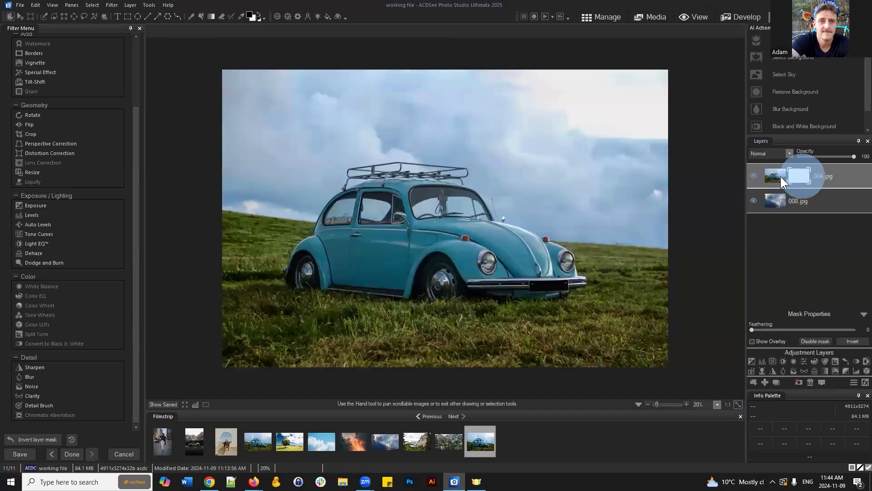
pyautogui.click(191, 16)
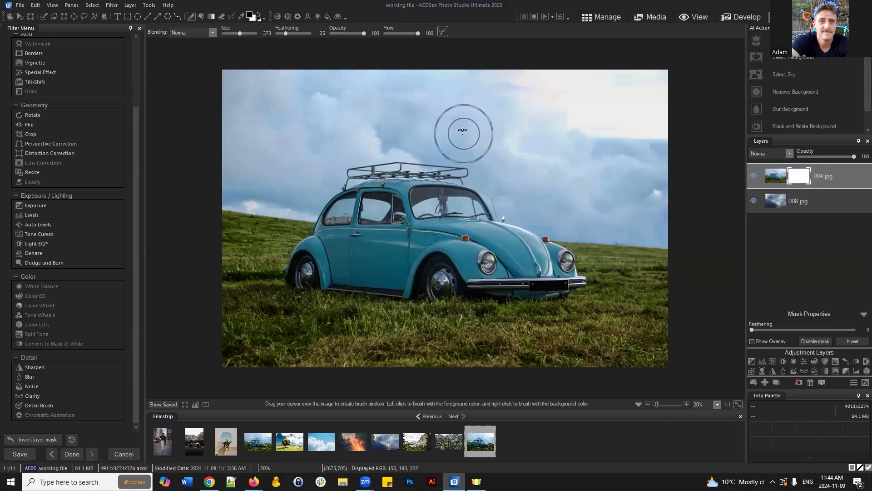
pyautogui.scroll(3, 409, 118)
pyautogui.moveTo(222, 82)
pyautogui.mouseDown()
pyautogui.moveTo(626, 102)
pyautogui.moveTo(522, 107)
pyautogui.moveTo(643, 146)
pyautogui.moveTo(615, 168)
pyautogui.moveTo(411, 109)
pyautogui.moveTo(250, 146)
pyautogui.moveTo(263, 152)
pyautogui.moveTo(400, 97)
pyautogui.moveTo(551, 182)
pyautogui.moveTo(654, 200)
pyautogui.mouseUp()
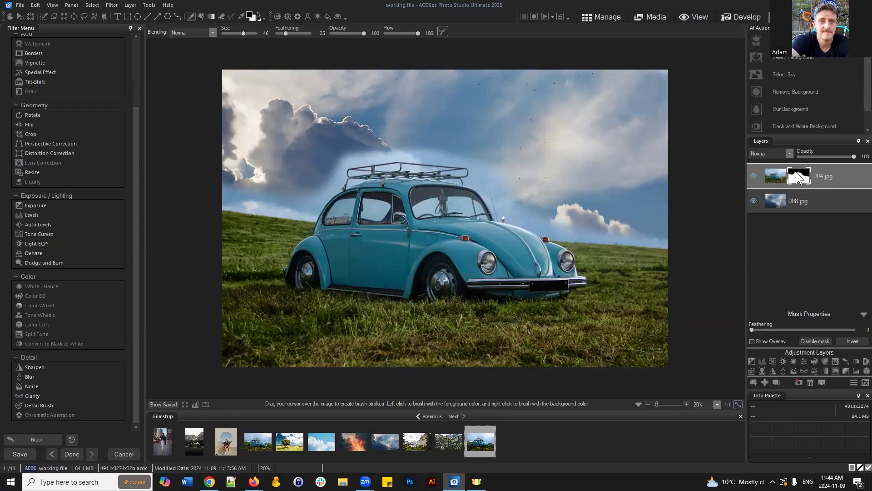
pyautogui.click(805, 202)
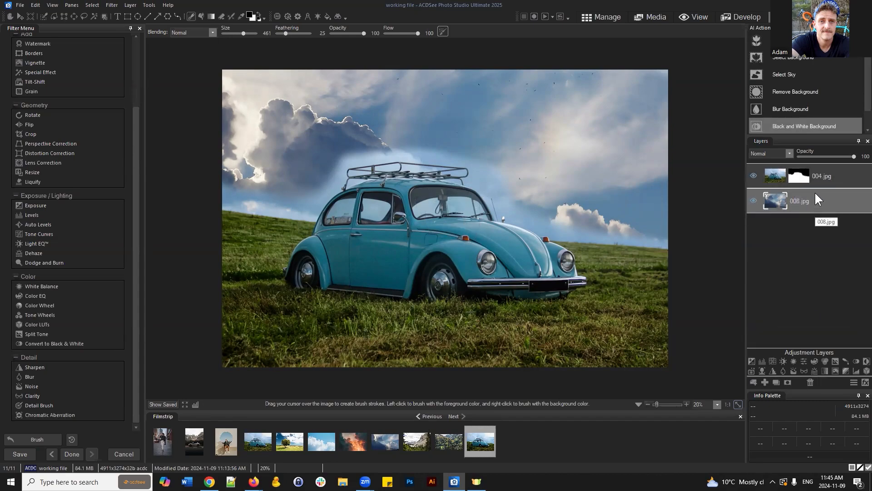
# Delete the layer mask from the 004.jpg layer and open the photo 001 of the woman on the street.
pyautogui.click(821, 175)
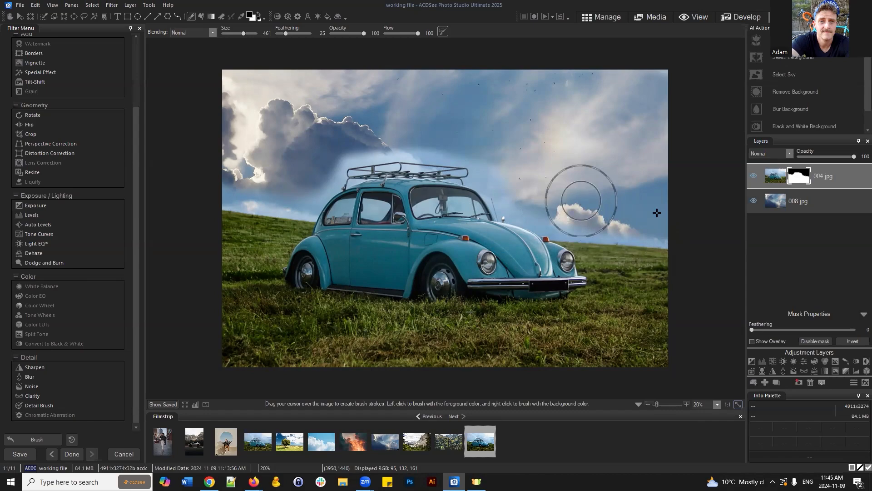
pyautogui.click(800, 383)
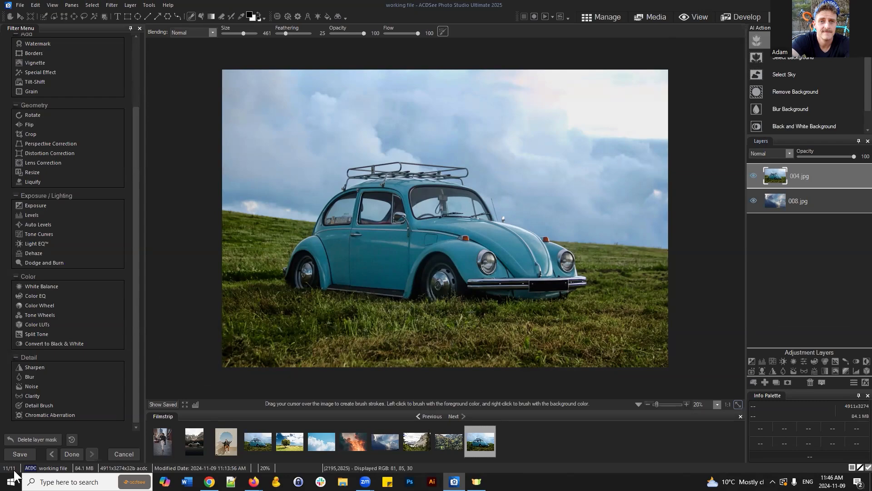
pyautogui.click(162, 440)
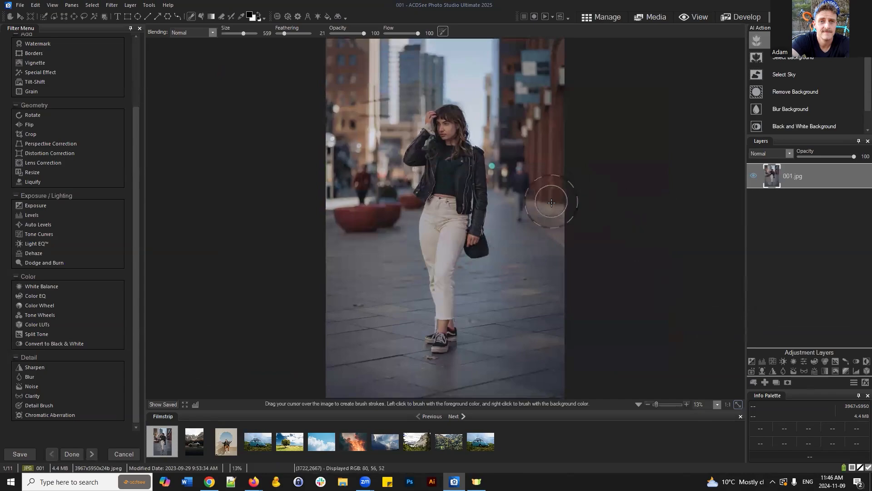
# Brush a selection over the woman from her head to her shins using the Brush Selection tool at size 501.
pyautogui.scroll(1, 545, 185)
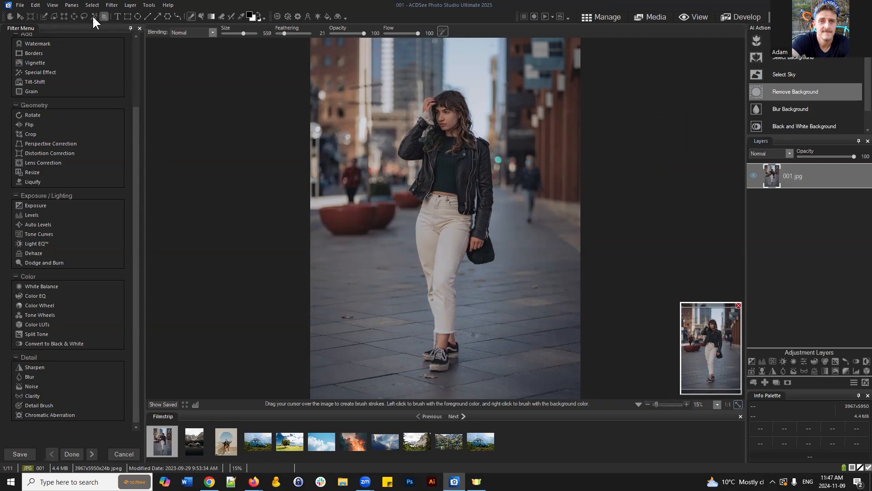
pyautogui.click(43, 16)
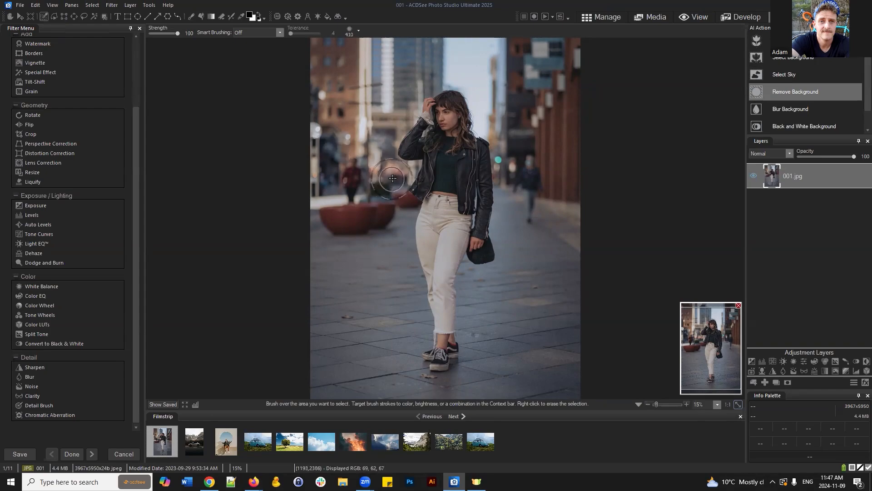
pyautogui.scroll(1, 393, 177)
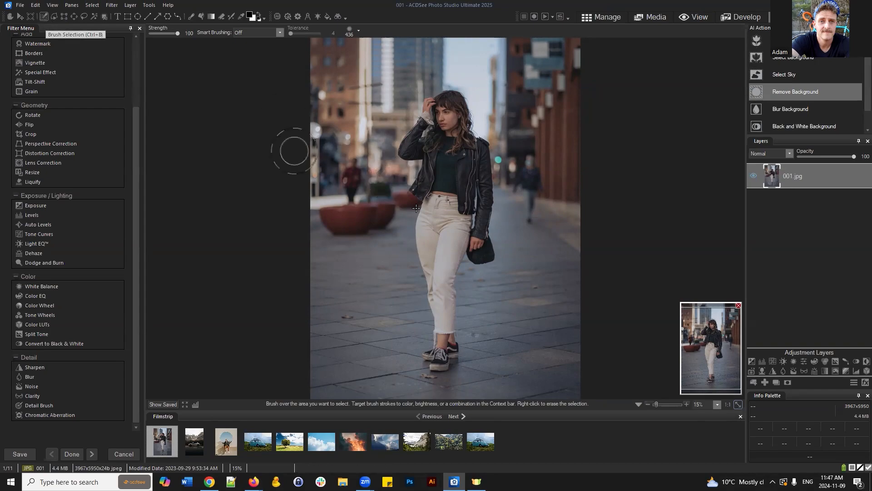
pyautogui.scroll(3, 394, 227)
pyautogui.moveTo(393, 213)
pyautogui.mouseDown()
pyautogui.moveTo(391, 115)
pyautogui.moveTo(461, 104)
pyautogui.moveTo(481, 197)
pyautogui.moveTo(474, 280)
pyautogui.moveTo(418, 210)
pyautogui.moveTo(460, 136)
pyautogui.moveTo(435, 118)
pyautogui.moveTo(436, 214)
pyautogui.moveTo(394, 249)
pyautogui.moveTo(438, 117)
pyautogui.moveTo(414, 277)
pyautogui.moveTo(406, 255)
pyautogui.moveTo(416, 277)
pyautogui.moveTo(487, 270)
pyautogui.moveTo(481, 96)
pyautogui.moveTo(388, 96)
pyautogui.moveTo(403, 292)
pyautogui.moveTo(486, 289)
pyautogui.moveTo(461, 289)
pyautogui.mouseUp()
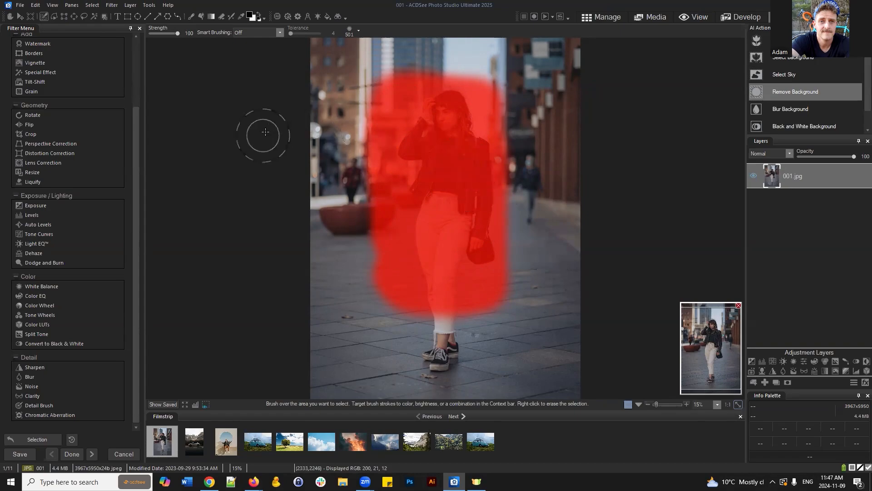
# Change the selection overlay style to Marching Ants.
pyautogui.click(91, 4)
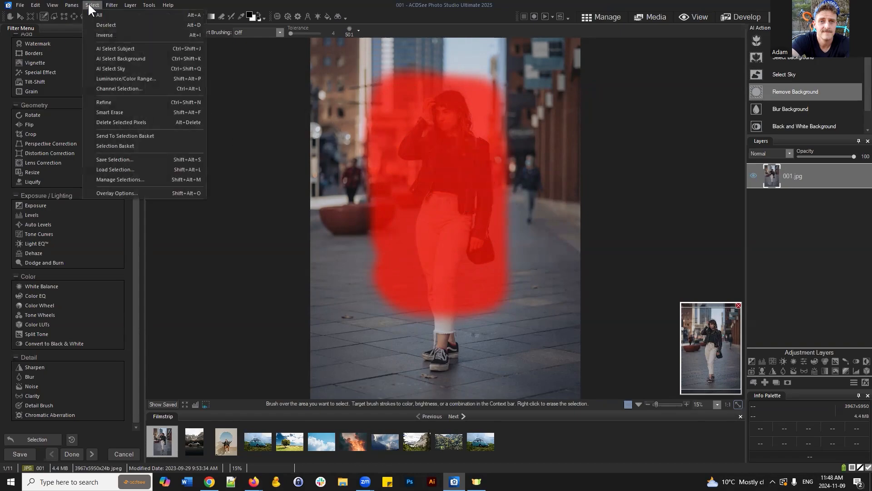
pyautogui.click(91, 5)
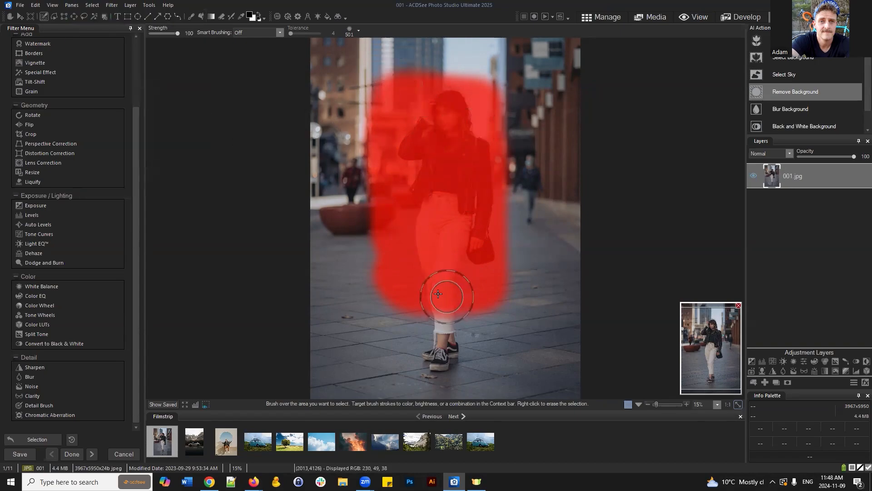
pyautogui.click(92, 5)
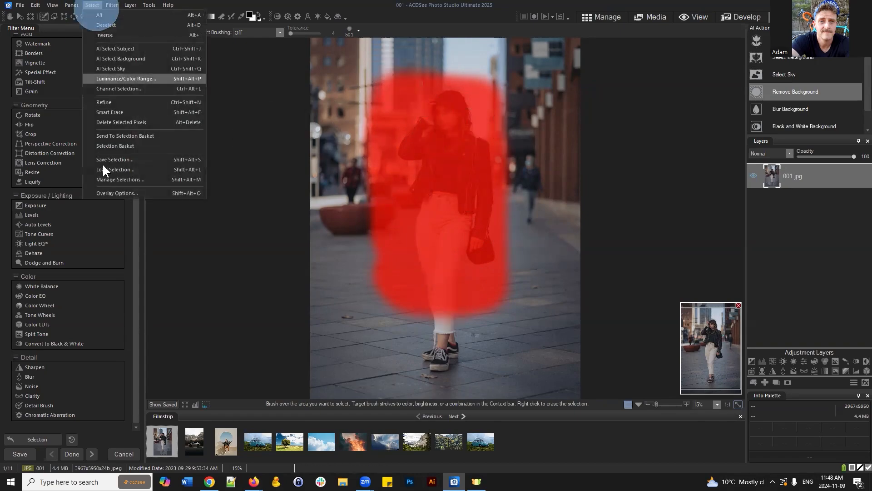
pyautogui.click(108, 194)
pyautogui.click(361, 210)
pyautogui.click(485, 283)
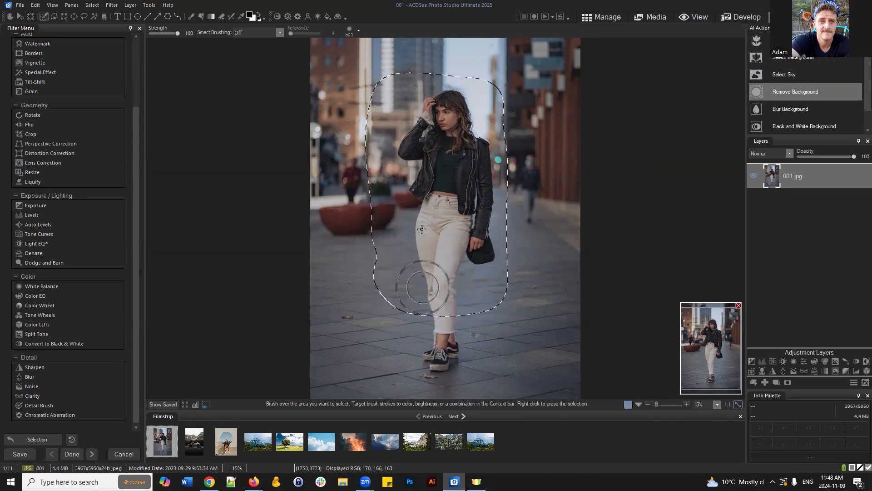
# Switch the selection overlay style to Selection Highlighted with the red color at 75 opacity.
pyautogui.click(92, 5)
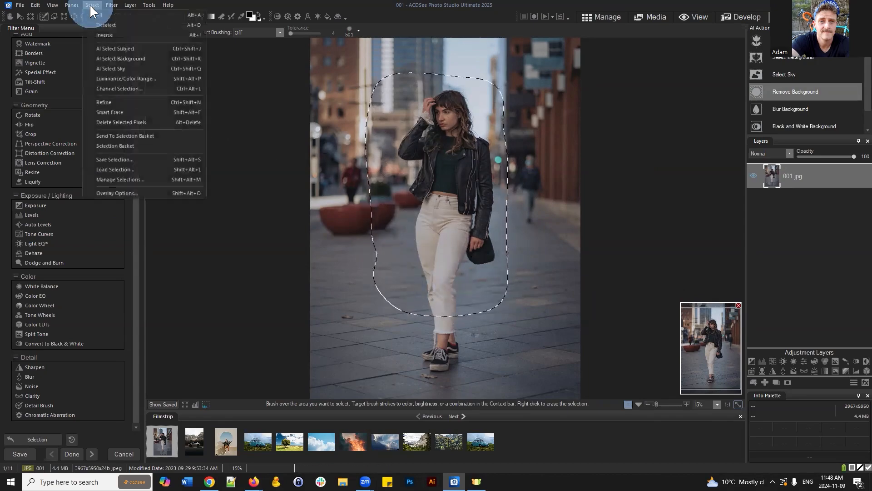
pyautogui.click(110, 193)
pyautogui.click(375, 244)
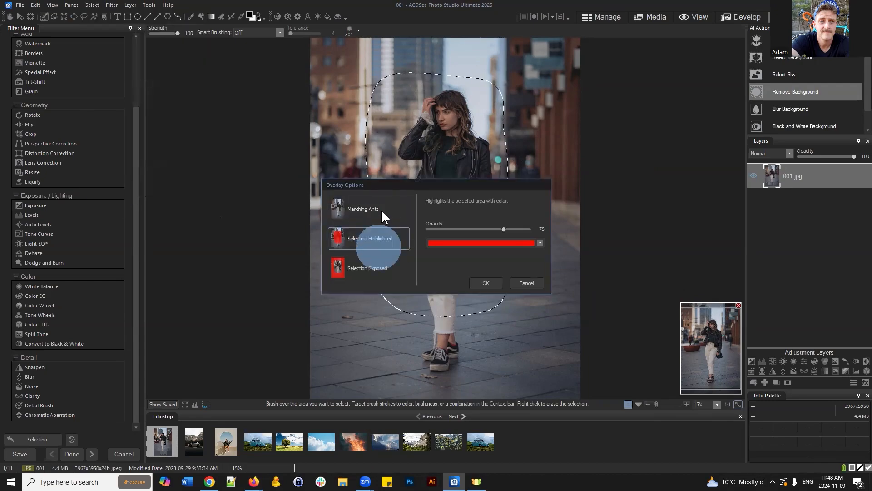
pyautogui.click(483, 281)
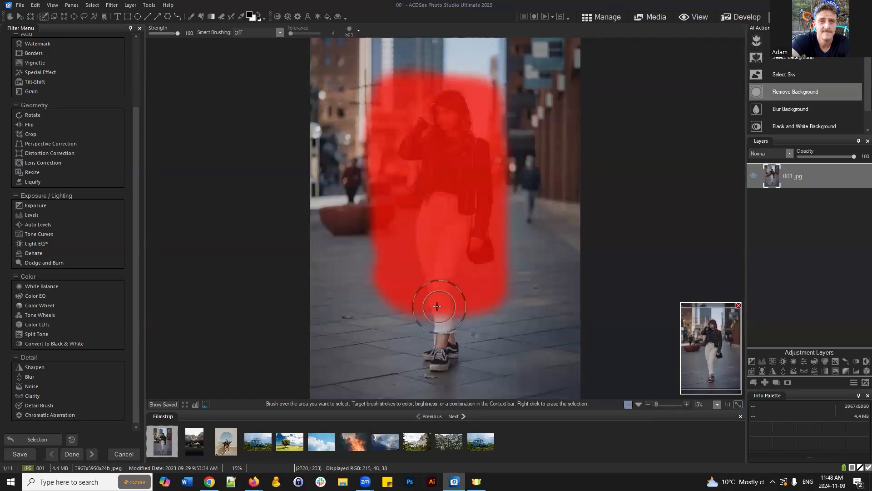
# Extend the brushed selection over the woman's feet and add an Exposure adjustment layer with exposure set to 39.
pyautogui.moveTo(407, 275)
pyautogui.mouseDown()
pyautogui.moveTo(399, 352)
pyautogui.moveTo(473, 353)
pyautogui.moveTo(475, 283)
pyautogui.moveTo(443, 330)
pyautogui.moveTo(415, 346)
pyautogui.mouseUp()
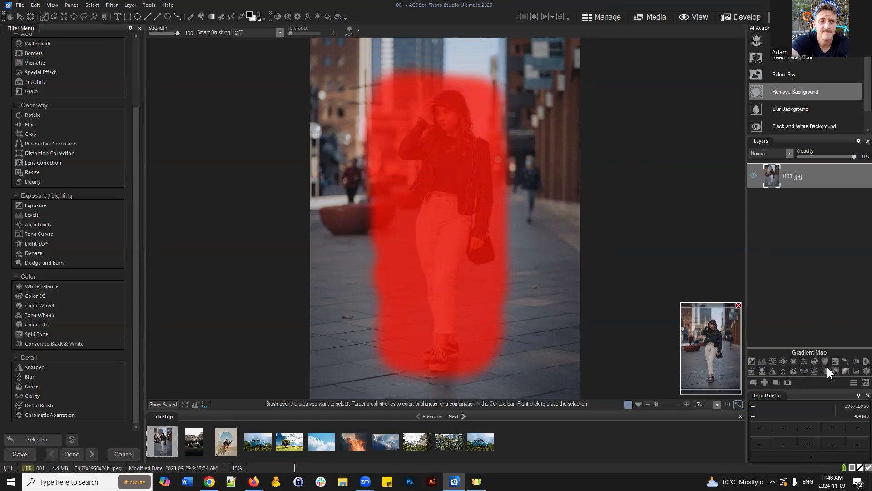
pyautogui.click(753, 361)
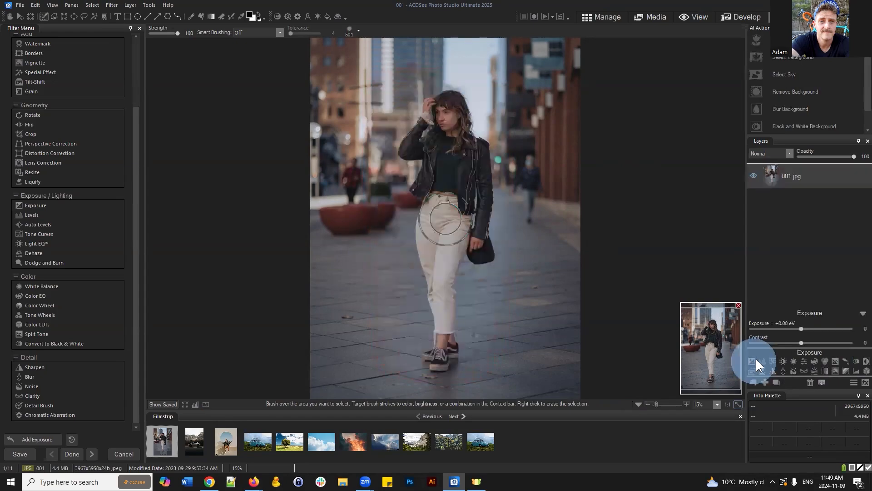
pyautogui.moveTo(800, 328); pyautogui.dragTo(821, 327)
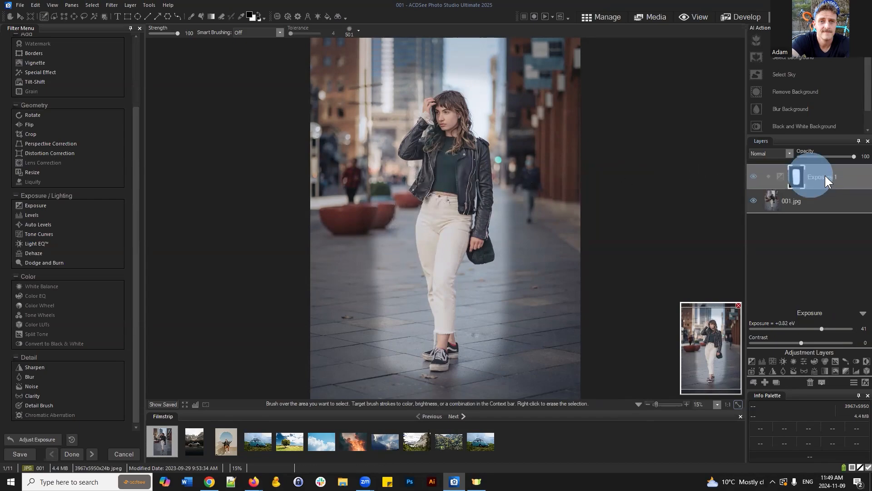
pyautogui.moveTo(821, 328)
pyautogui.mouseDown()
pyautogui.moveTo(814, 321)
pyautogui.moveTo(819, 326)
pyautogui.mouseUp()
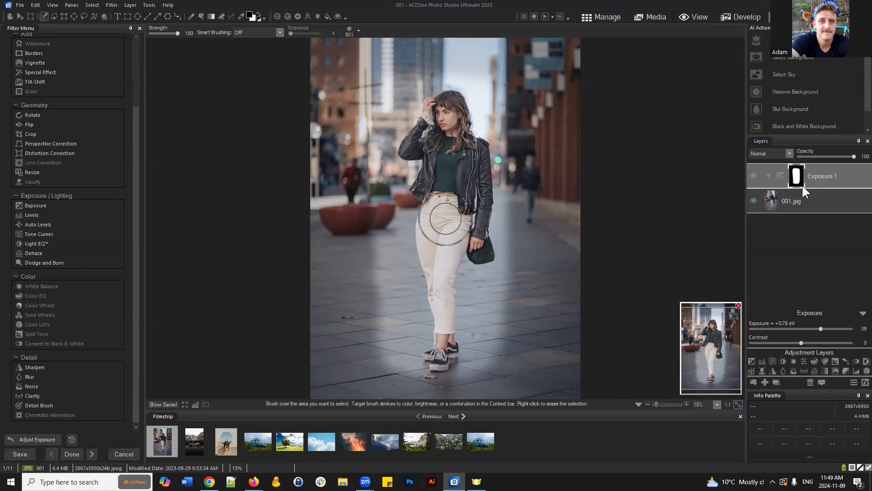
# Delete the Exposure 1 layer and brush a new selection over the woman's whole body on 001.jpg.
pyautogui.click(811, 383)
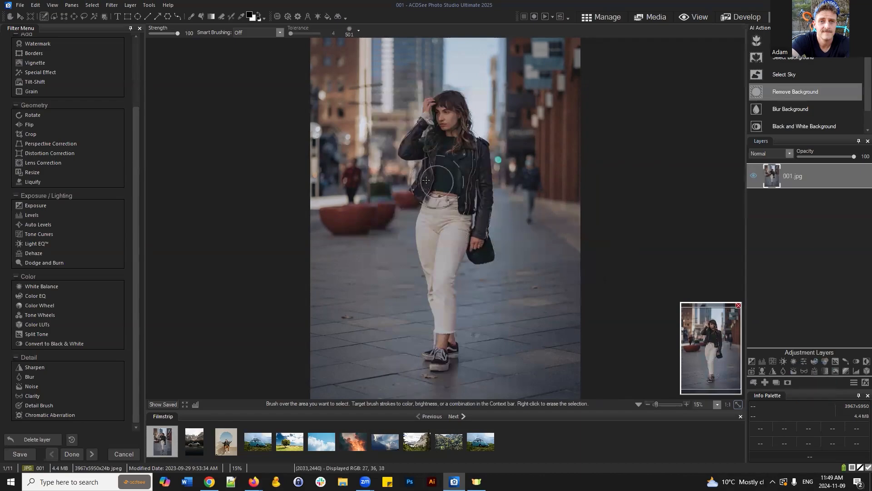
pyautogui.moveTo(386, 96)
pyautogui.mouseDown()
pyautogui.moveTo(484, 96)
pyautogui.moveTo(487, 139)
pyautogui.moveTo(490, 350)
pyautogui.moveTo(473, 364)
pyautogui.moveTo(401, 363)
pyautogui.moveTo(386, 113)
pyautogui.moveTo(417, 166)
pyautogui.moveTo(434, 337)
pyautogui.moveTo(438, 147)
pyautogui.moveTo(468, 123)
pyautogui.moveTo(478, 319)
pyautogui.moveTo(452, 336)
pyautogui.moveTo(466, 135)
pyautogui.moveTo(427, 124)
pyautogui.mouseUp()
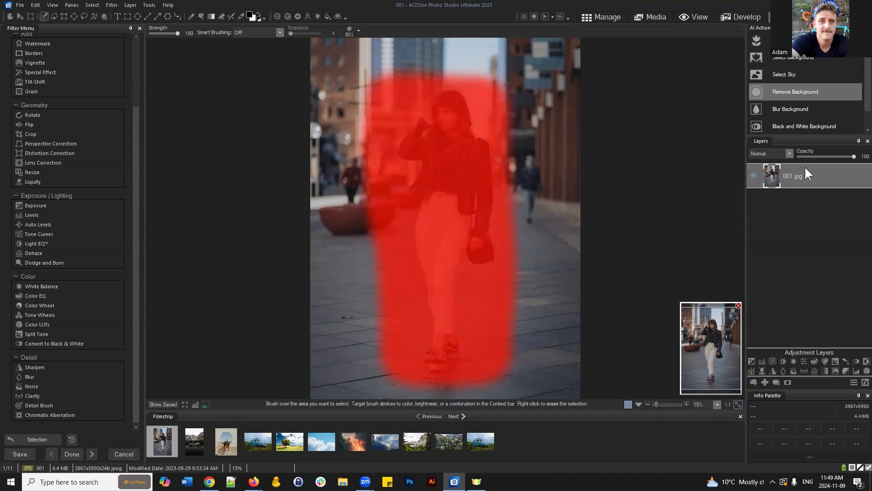
pyautogui.click(802, 180)
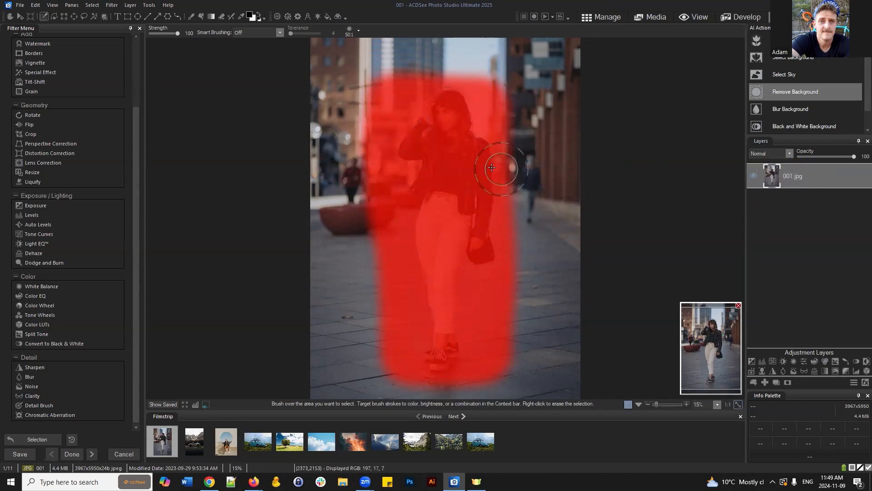
# Add a layer mask to 001.jpg from the brushed selection and clear the selection.
pyautogui.click(786, 381)
pyautogui.click(92, 5)
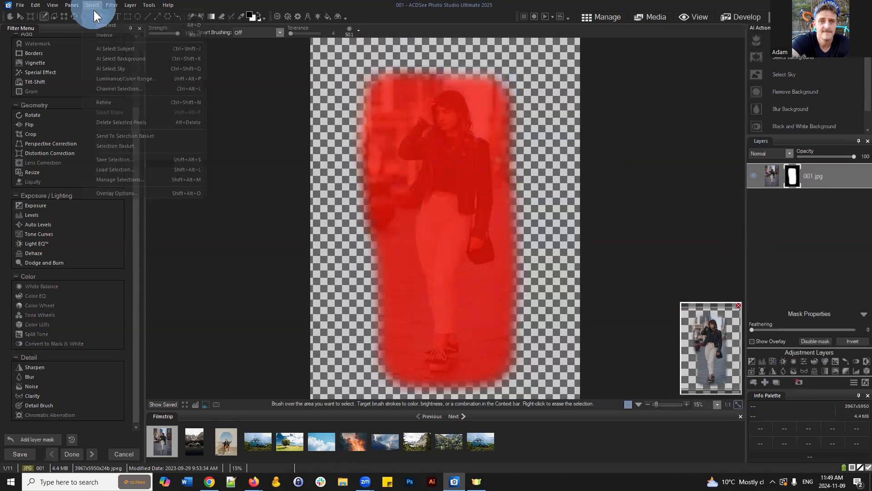
pyautogui.click(98, 23)
# Select the brushed layer mask on 001.jpg and delete it.
pyautogui.click(827, 179)
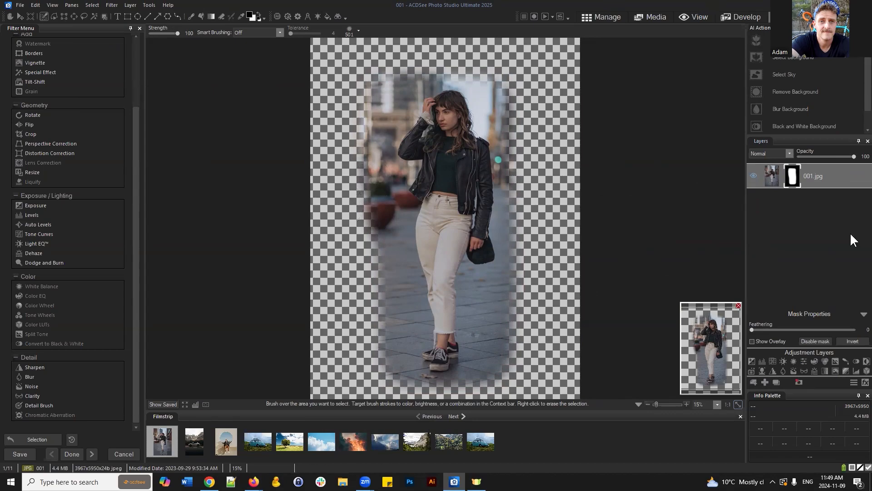
pyautogui.click(827, 179)
pyautogui.click(794, 179)
pyautogui.click(800, 382)
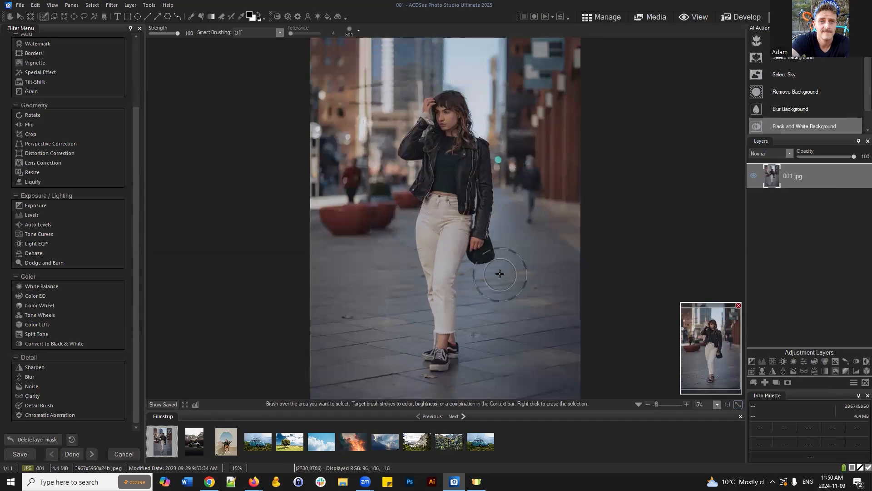
# Outline the woman's whole body with a multi-corner polygon selection and commit it.
pyautogui.click(55, 15)
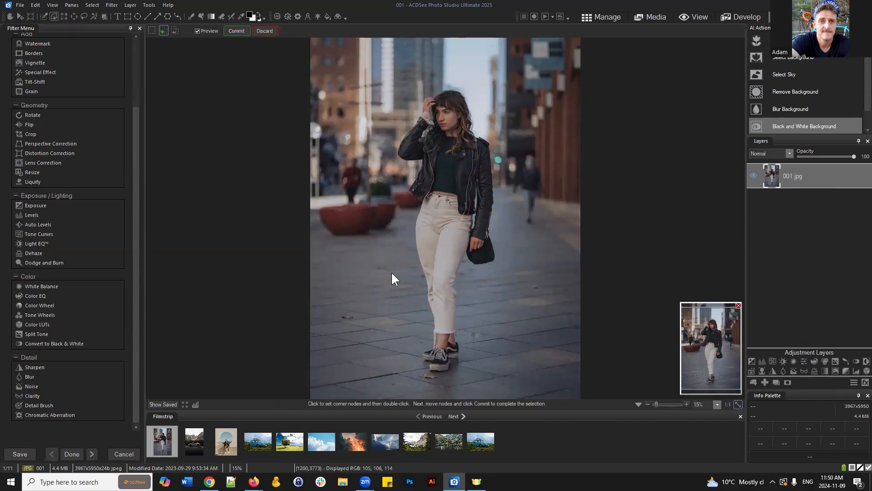
pyautogui.click(409, 367)
pyautogui.click(399, 226)
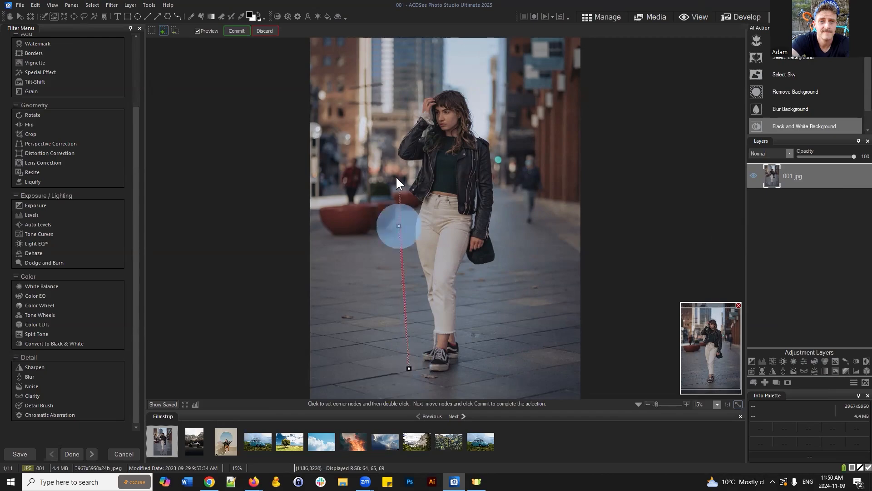
pyautogui.click(391, 173)
pyautogui.click(387, 125)
pyautogui.click(445, 64)
pyautogui.click(493, 69)
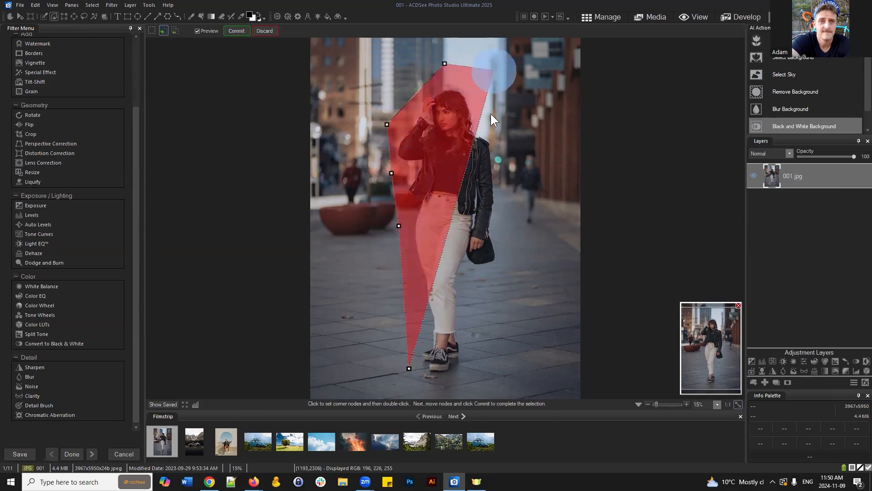
pyautogui.click(508, 147)
pyautogui.click(516, 233)
pyautogui.click(508, 285)
pyautogui.click(475, 366)
pyautogui.click(431, 387)
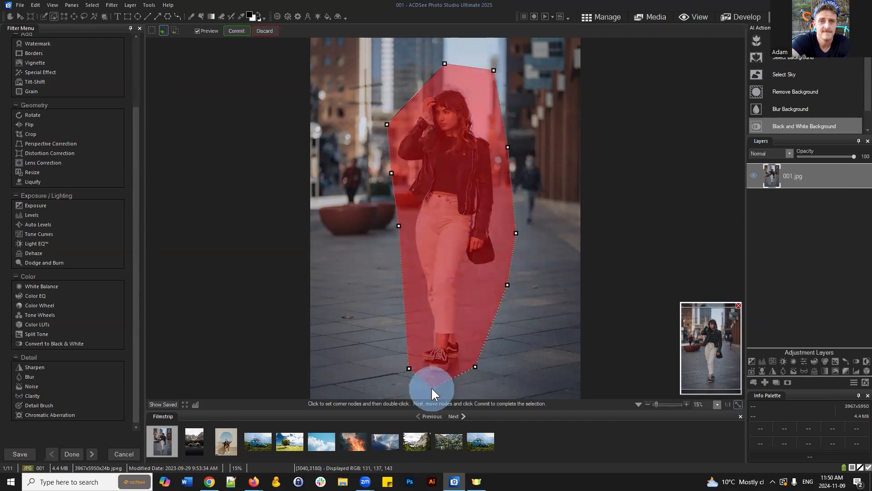
pyautogui.doubleClick(431, 388)
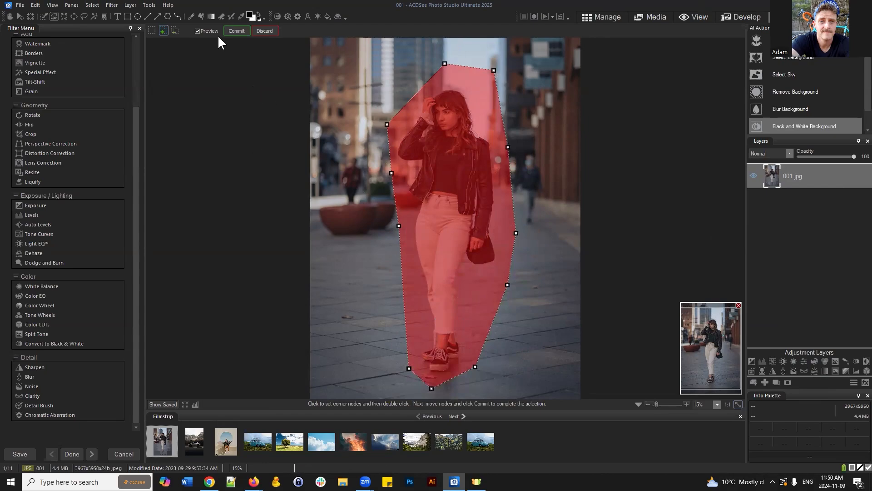
pyautogui.click(235, 30)
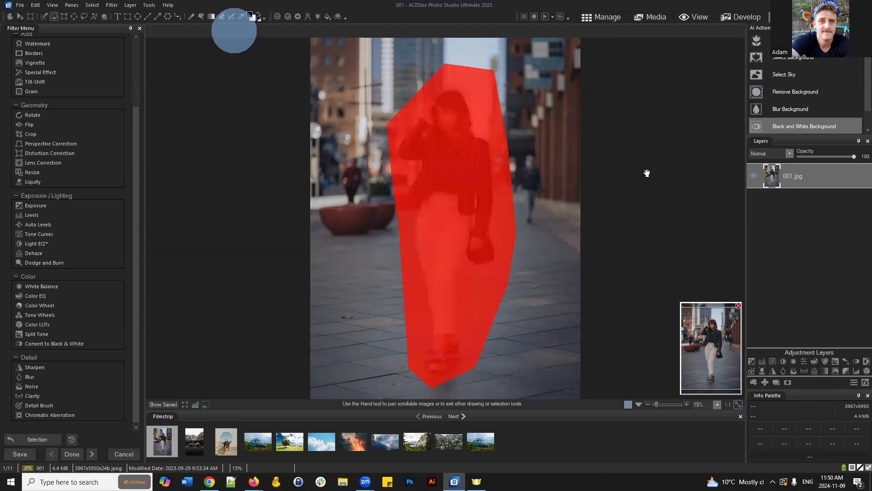
# Add a layer mask to 001.jpg from the polygon selection and deselect.
pyautogui.click(787, 382)
pyautogui.click(92, 5)
pyautogui.click(102, 29)
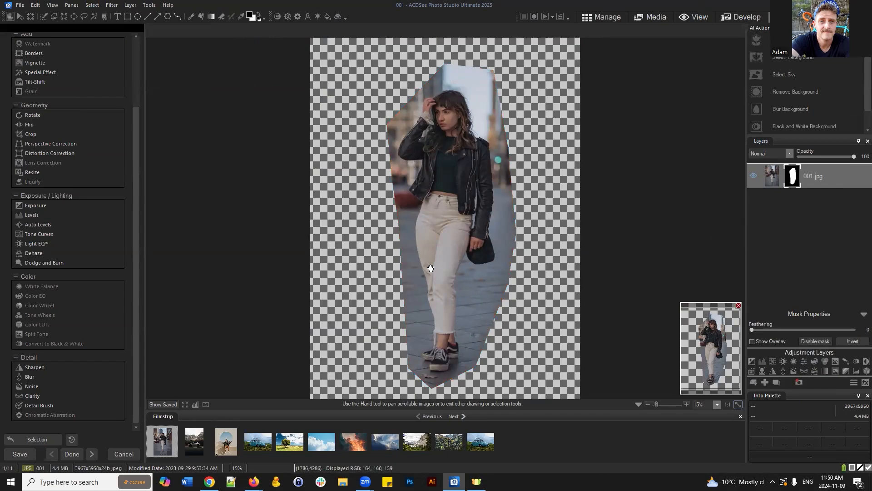
# Delete the polygon layer mask and draw a rectangular selection over the woman from her head to her shins.
pyautogui.click(798, 382)
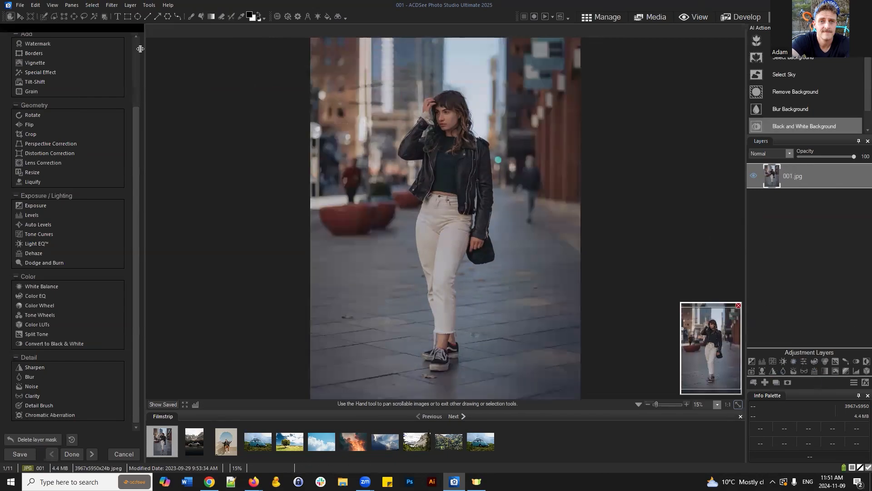
pyautogui.click(64, 17)
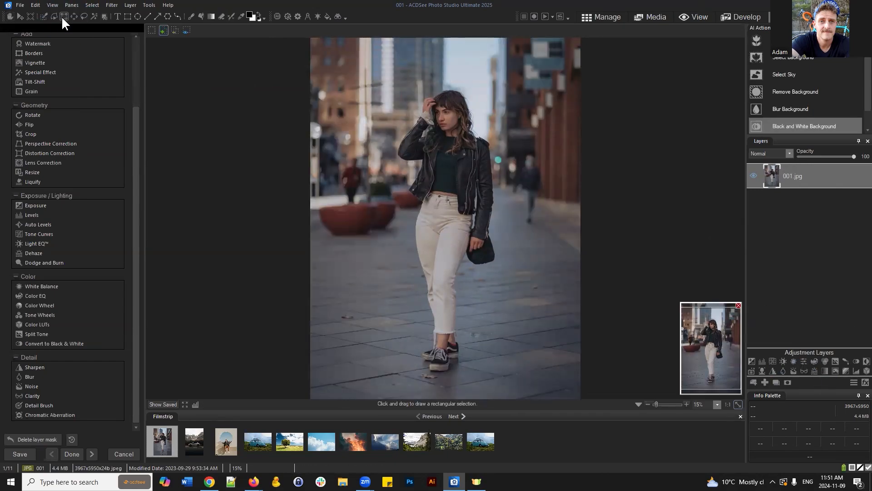
pyautogui.moveTo(404, 80); pyautogui.dragTo(503, 303)
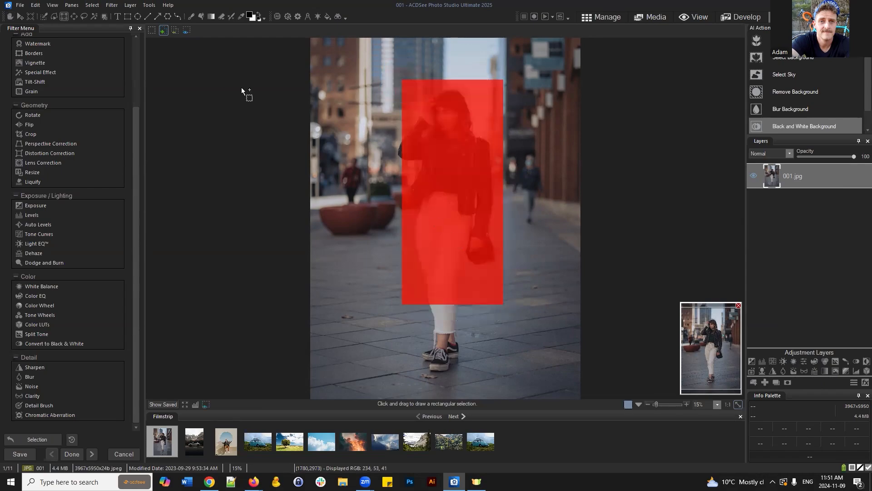
# Discard the rectangular selection and outline the woman's whole body with a freehand lasso selection.
pyautogui.click(84, 17)
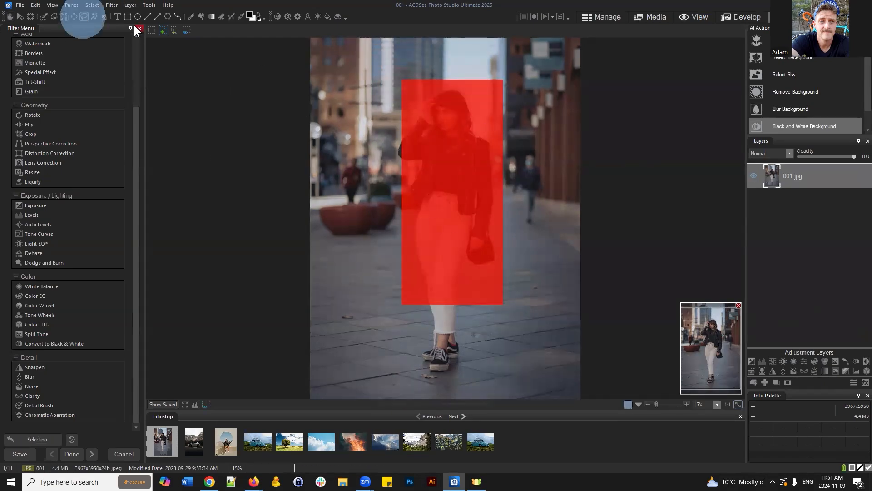
pyautogui.click(93, 5)
pyautogui.click(103, 25)
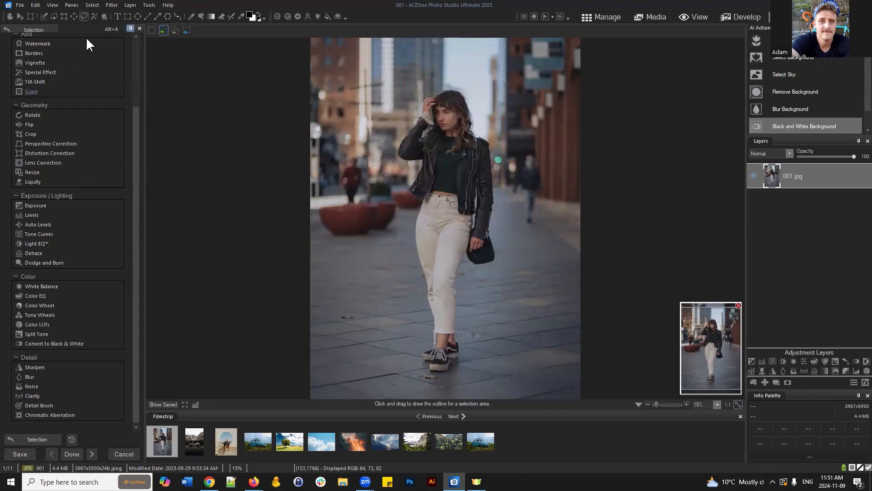
pyautogui.moveTo(409, 242); pyautogui.dragTo(410, 206)
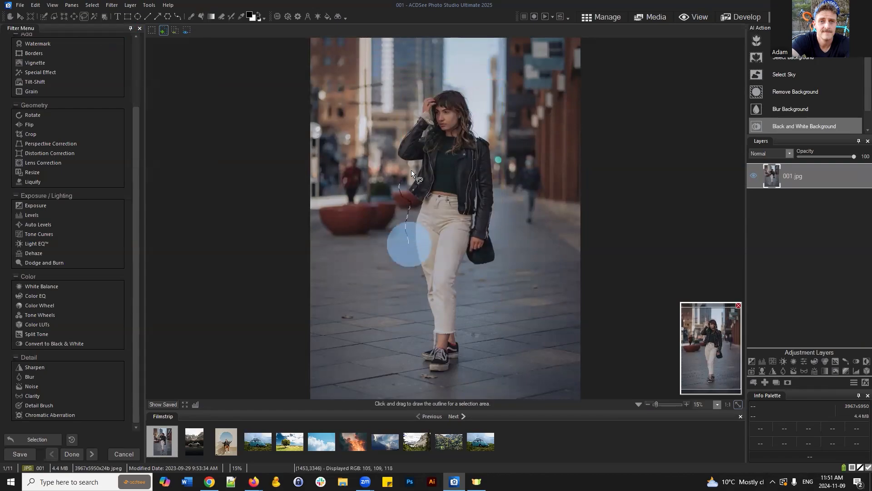
pyautogui.moveTo(411, 171); pyautogui.dragTo(392, 156)
pyautogui.moveTo(411, 114)
pyautogui.mouseDown()
pyautogui.moveTo(417, 89)
pyautogui.moveTo(458, 77)
pyautogui.moveTo(489, 133)
pyautogui.mouseUp()
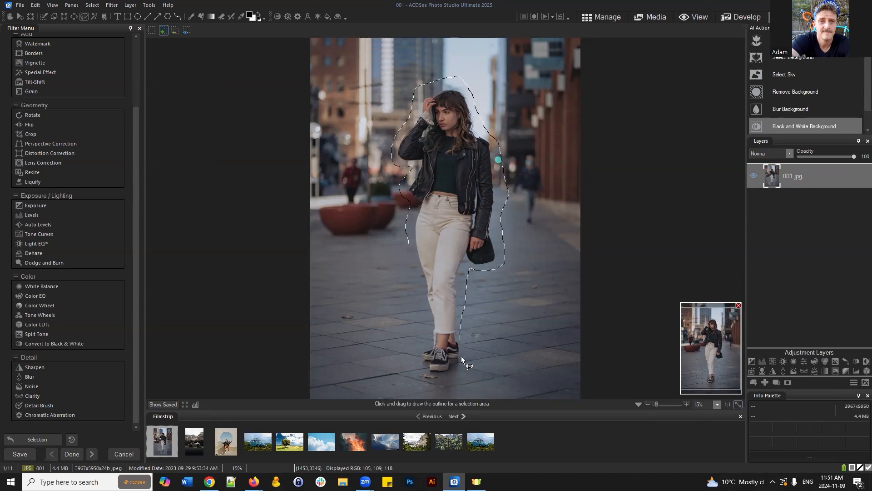
pyautogui.moveTo(424, 300); pyautogui.dragTo(405, 238)
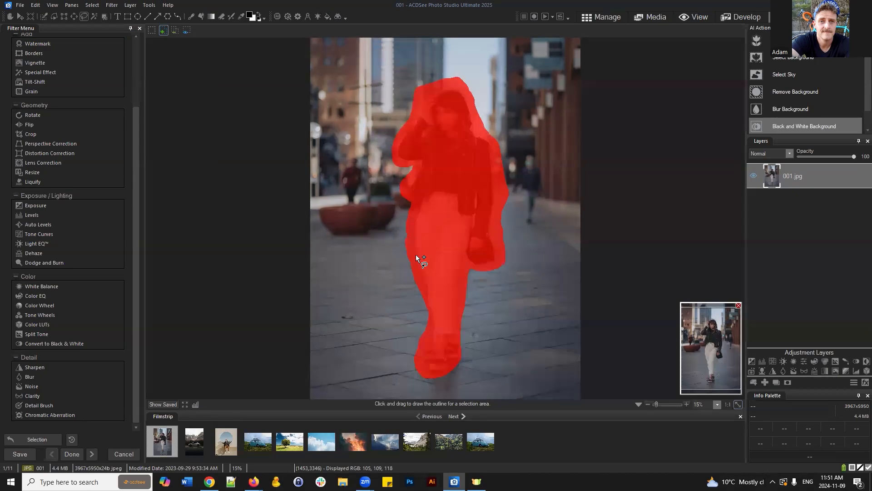
# Turn the lasso selection into a layer mask on 001.jpg, deselect, and delete that mask.
pyautogui.click(784, 380)
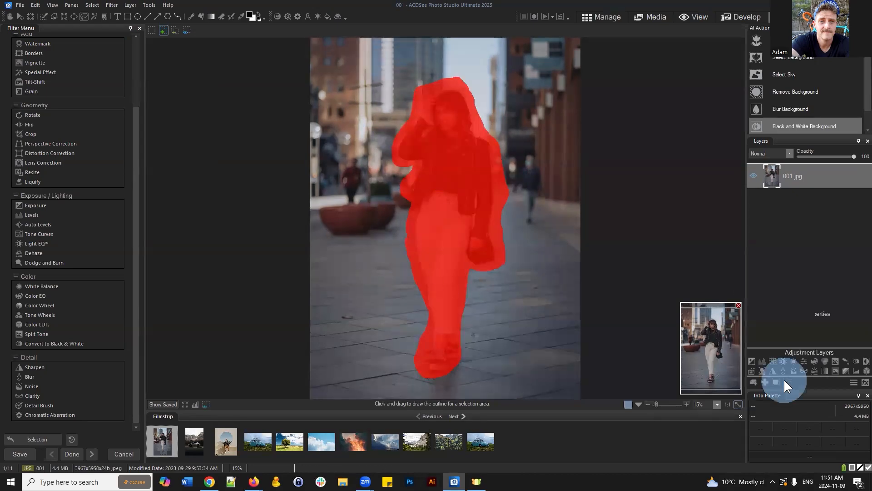
pyautogui.click(92, 5)
pyautogui.click(114, 34)
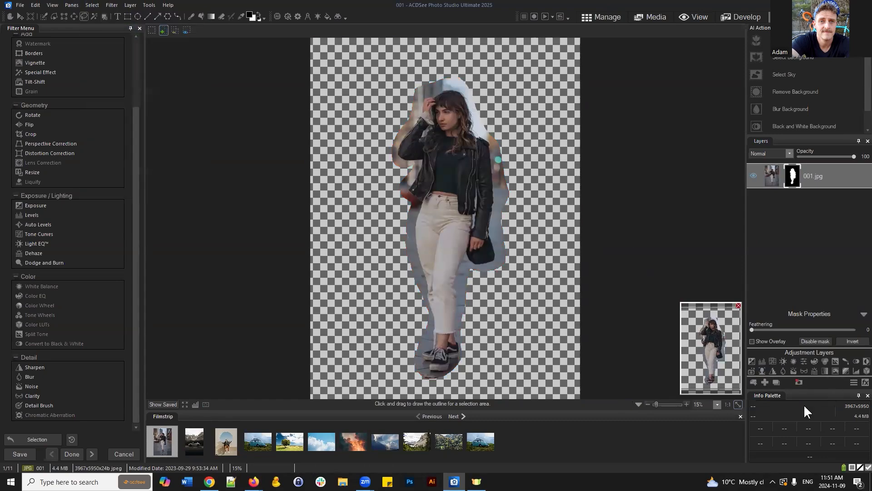
pyautogui.click(798, 381)
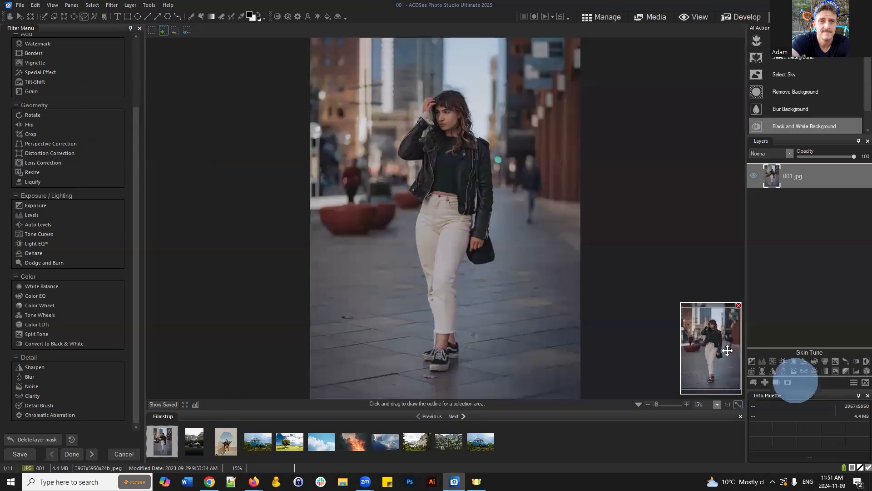
# Select the colours matching the pavement beside the woman with the Color magic wand, and clear that selection.
pyautogui.click(94, 16)
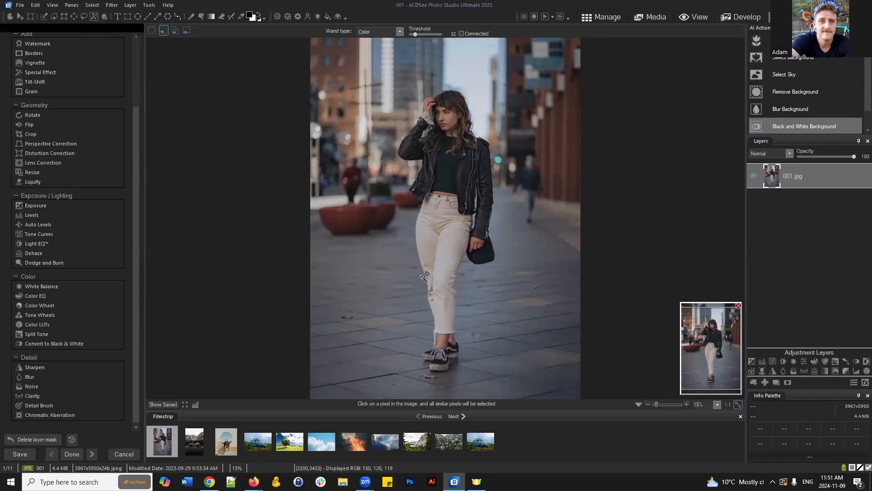
pyautogui.click(361, 253)
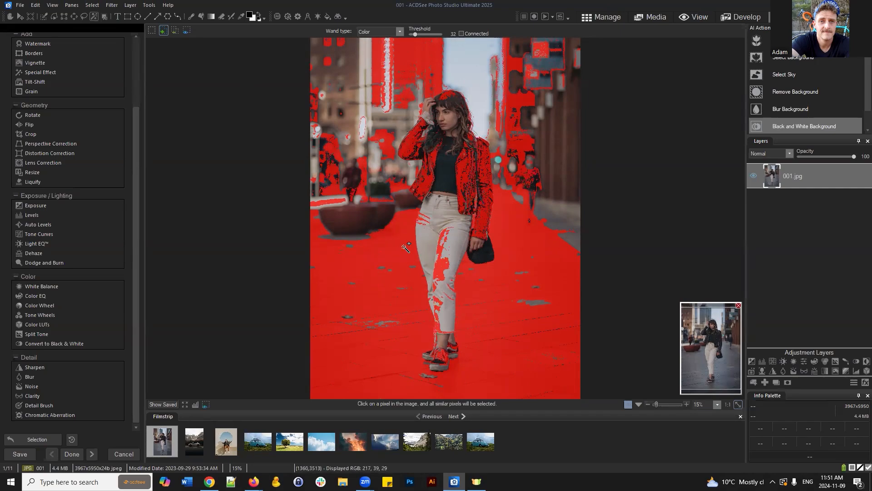
pyautogui.click(92, 5)
pyautogui.click(107, 23)
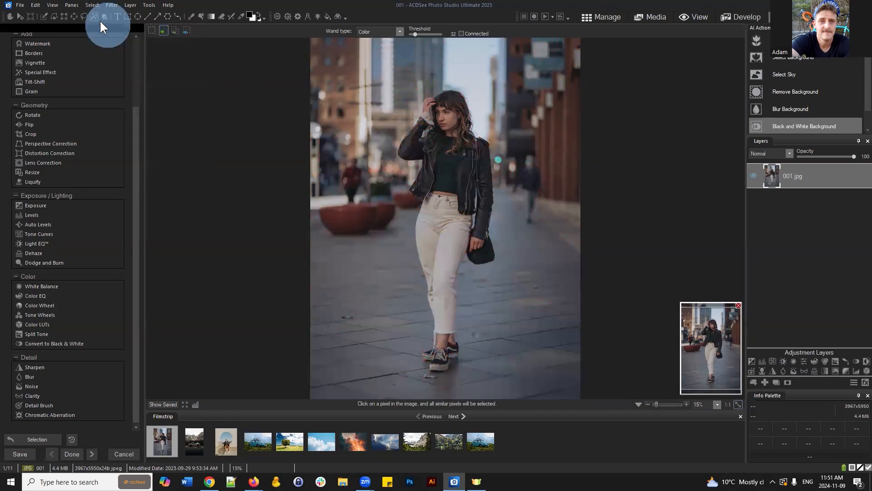
# Draw a loose outline around the woman from head to feet with the object-snapping lasso to select her.
pyautogui.click(105, 17)
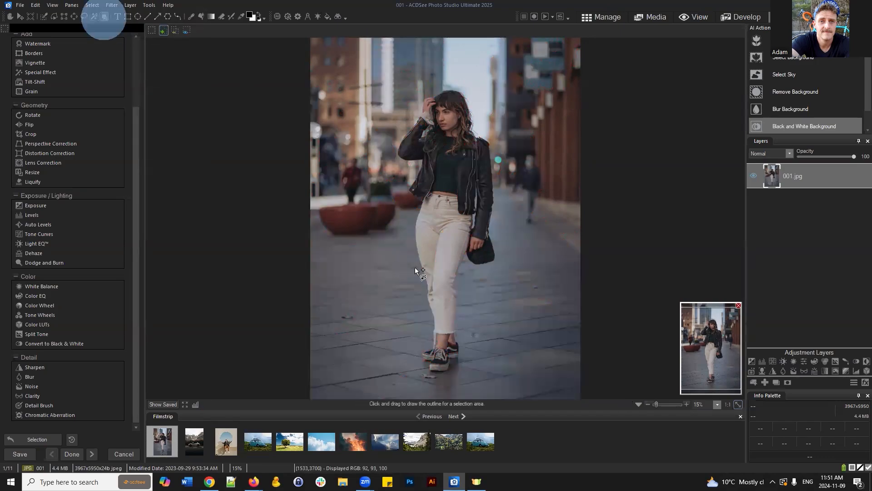
pyautogui.moveTo(413, 285); pyautogui.dragTo(414, 212)
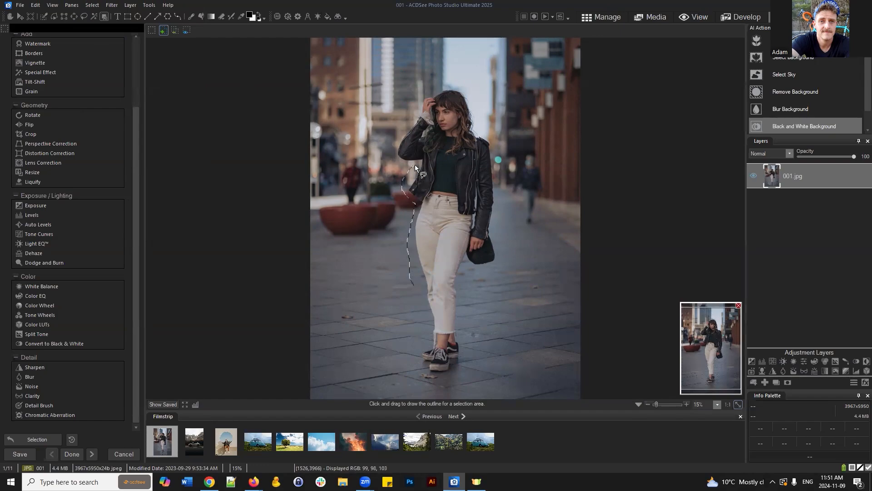
pyautogui.moveTo(419, 111)
pyautogui.mouseDown()
pyautogui.moveTo(460, 81)
pyautogui.moveTo(484, 132)
pyautogui.mouseUp()
pyautogui.moveTo(462, 300); pyautogui.dragTo(463, 356)
pyautogui.moveTo(411, 279); pyautogui.dragTo(411, 279)
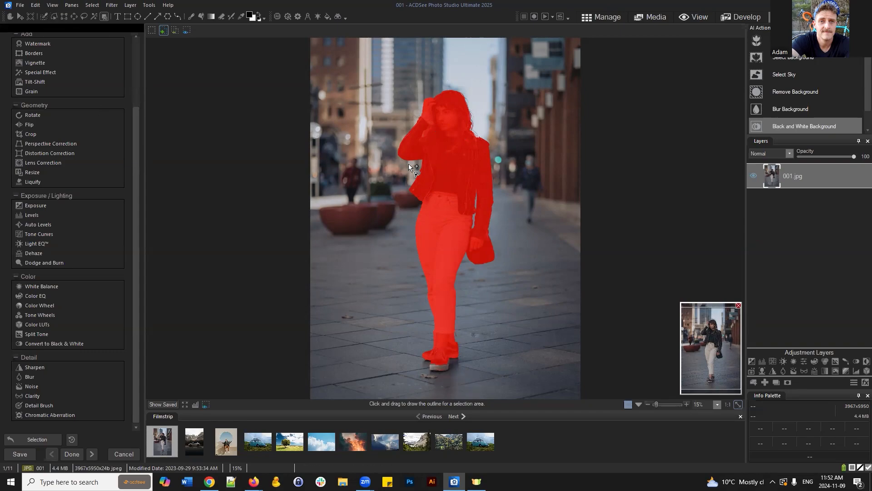
# Add a layer mask to 001.jpg from the snapped subject selection, deselect, and delete the mask again.
pyautogui.click(788, 382)
pyautogui.click(92, 5)
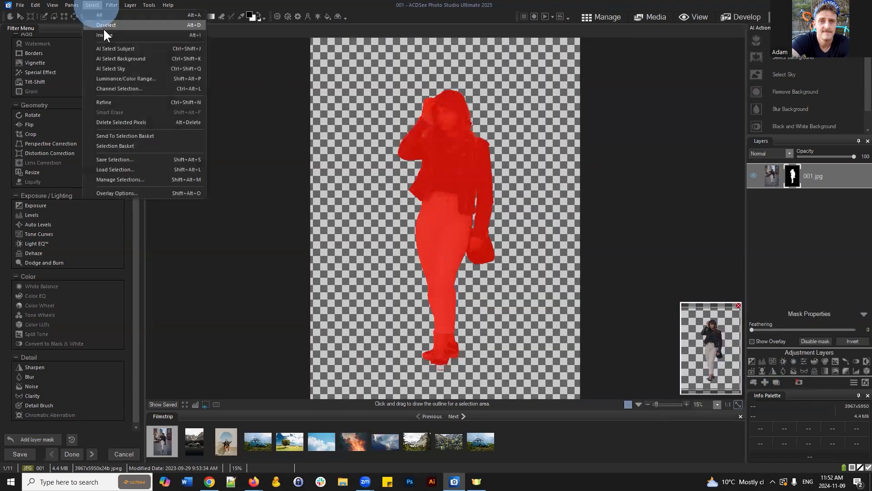
pyautogui.click(103, 27)
pyautogui.click(836, 180)
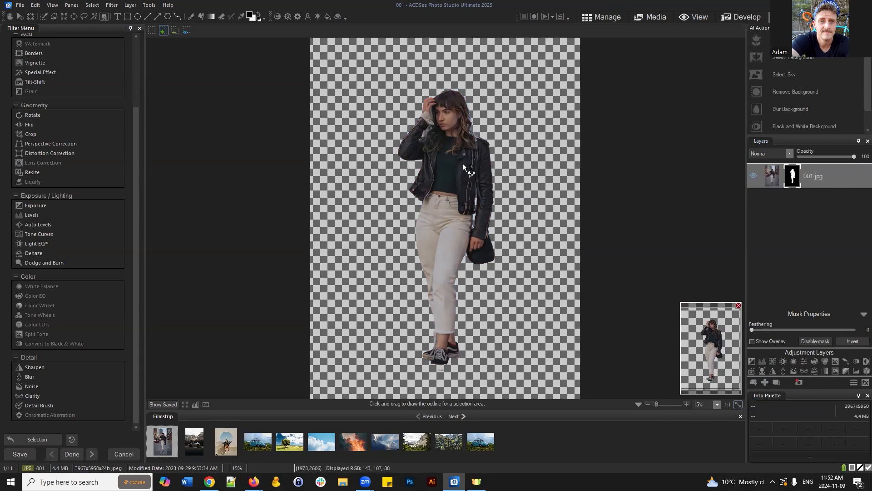
pyautogui.click(796, 381)
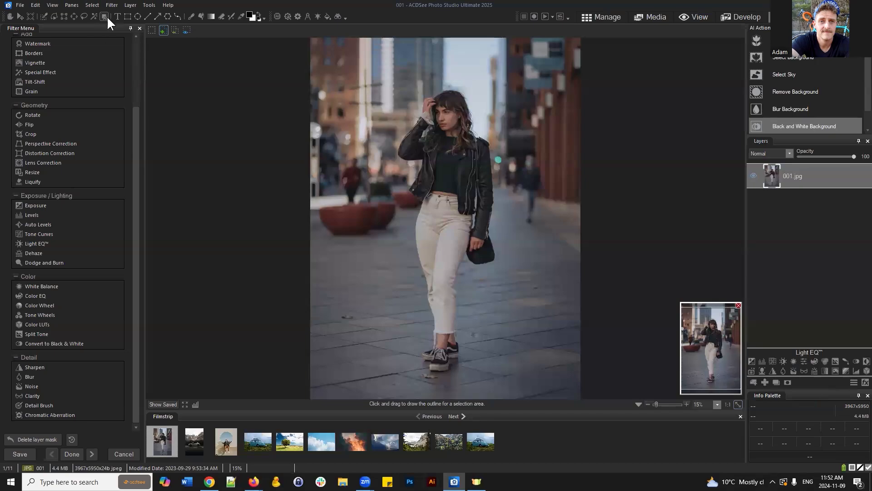
pyautogui.click(91, 5)
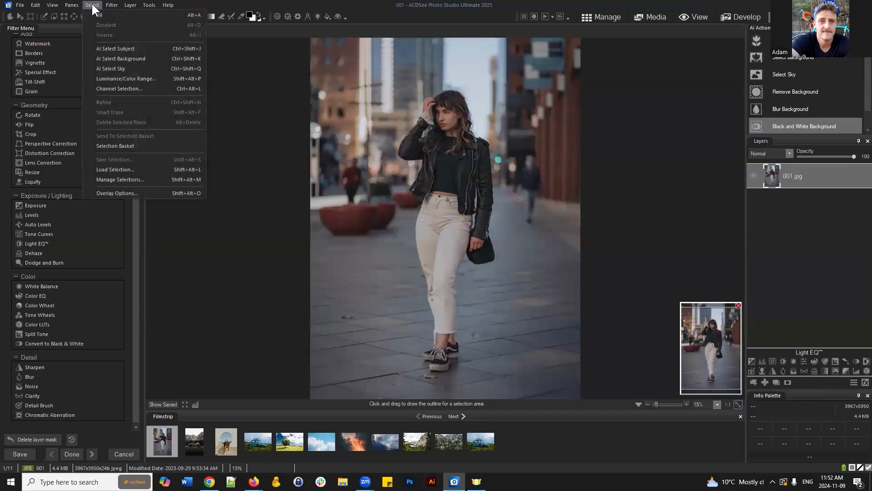
pyautogui.click(92, 5)
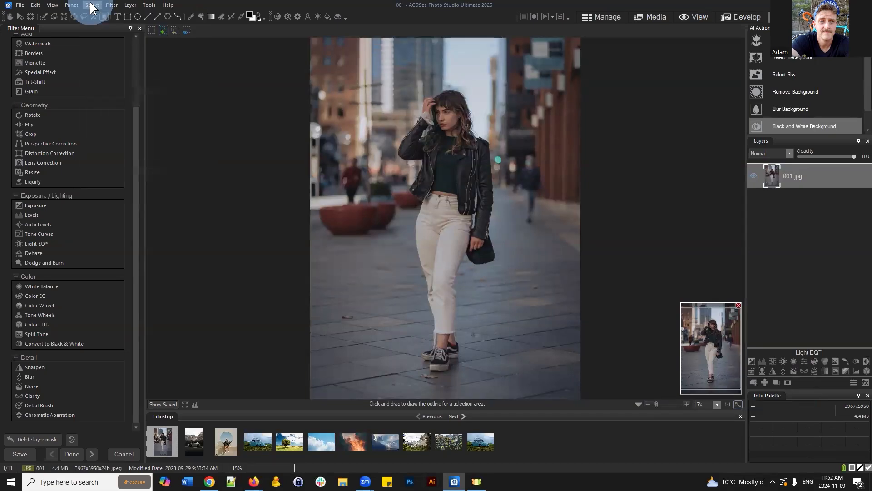
pyautogui.rightClick(800, 58)
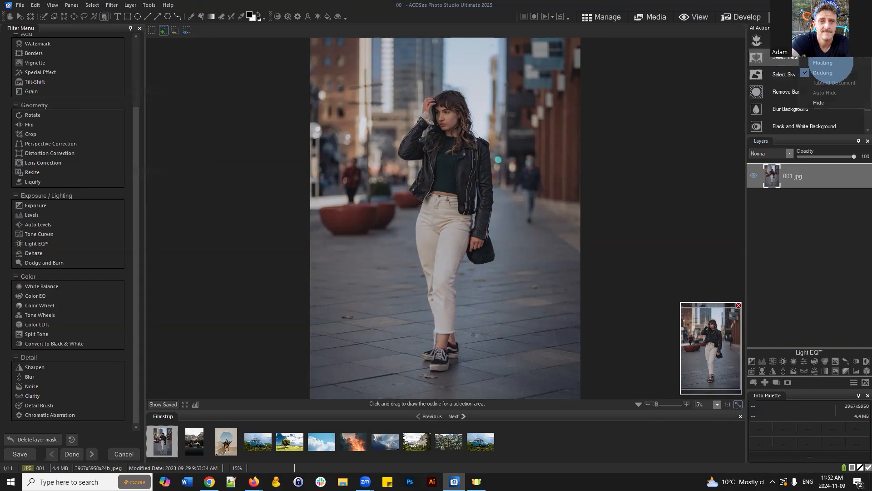
pyautogui.click(817, 239)
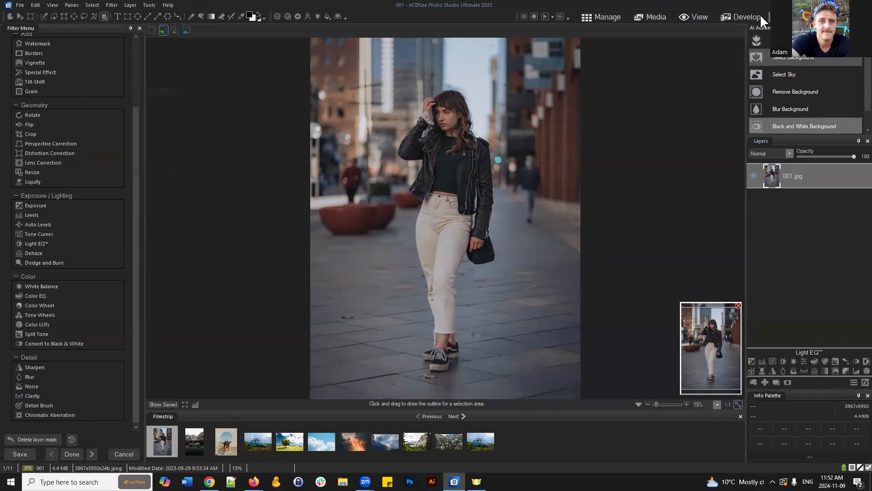
# Select the woman with the AI Select Subject action and replace that selection with AI Select Background.
pyautogui.click(773, 41)
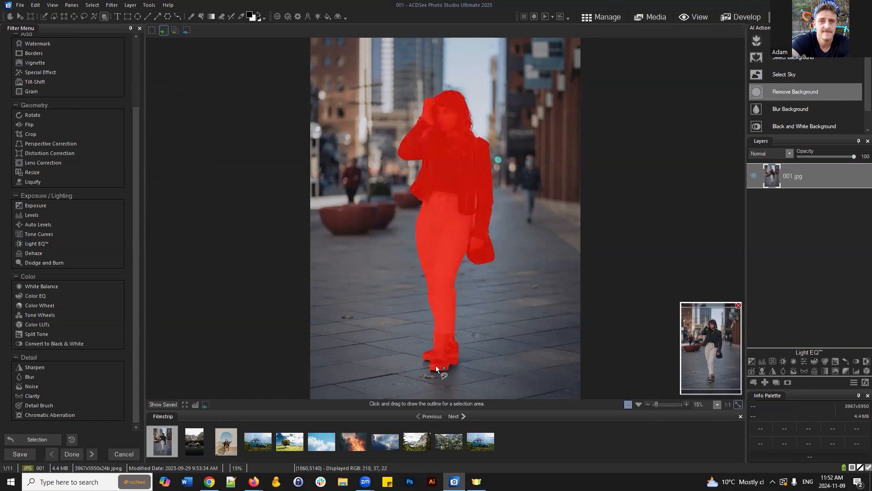
pyautogui.click(796, 59)
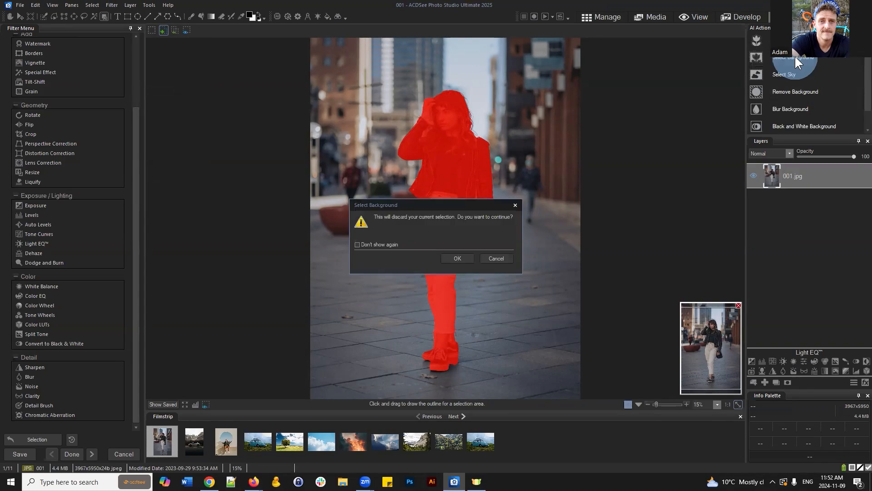
pyautogui.click(456, 259)
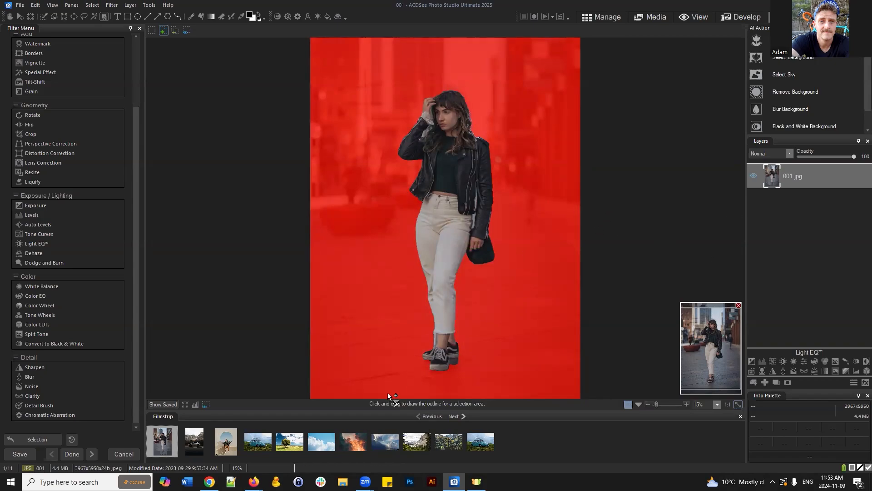
# Clear the background selection and open the Volkswagen Beetle photo 004.jpg.
pyautogui.click(93, 5)
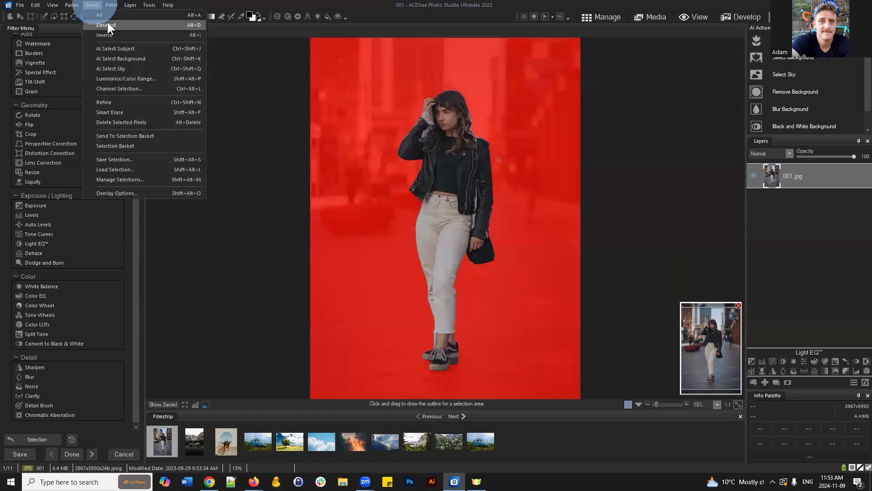
pyautogui.click(108, 20)
pyautogui.click(234, 441)
pyautogui.click(259, 440)
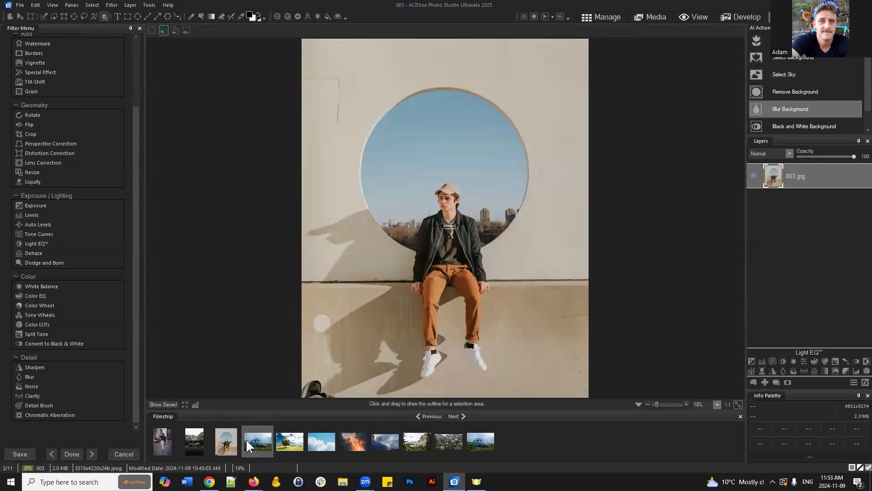
pyautogui.click(258, 441)
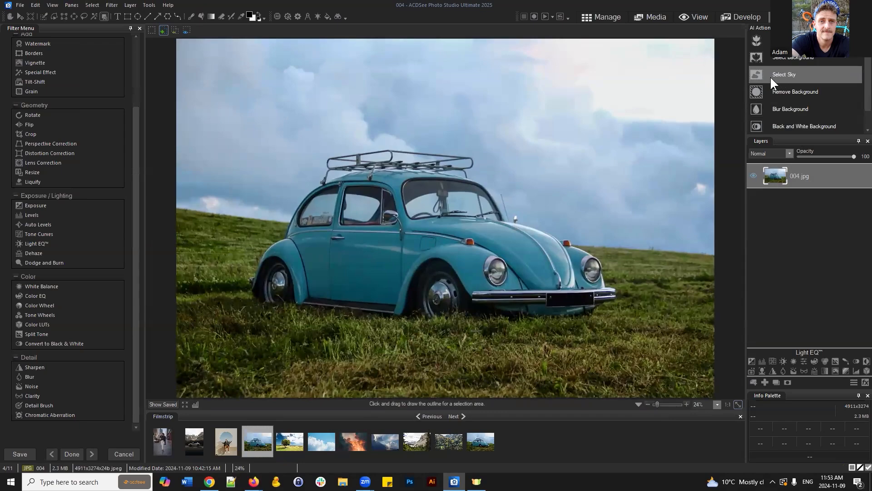
# Select the sky in 004.jpg with AI Select Sky, add a layer mask from it, and deselect.
pyautogui.click(780, 73)
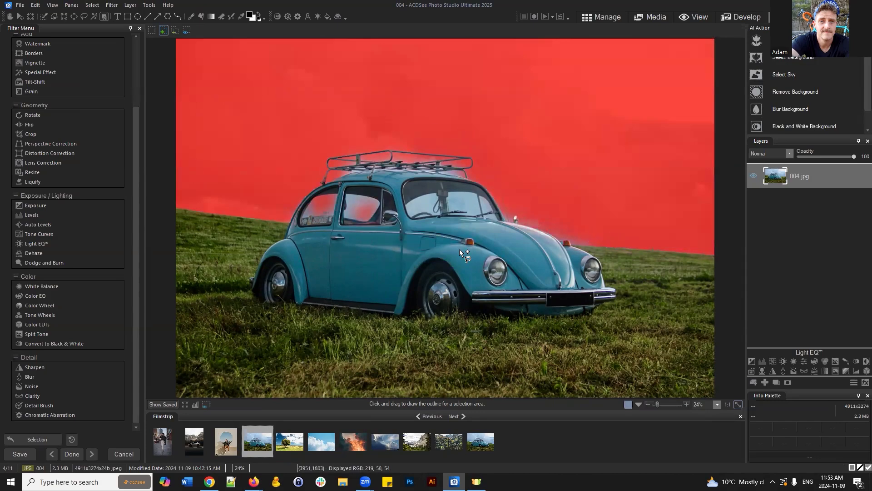
pyautogui.click(788, 382)
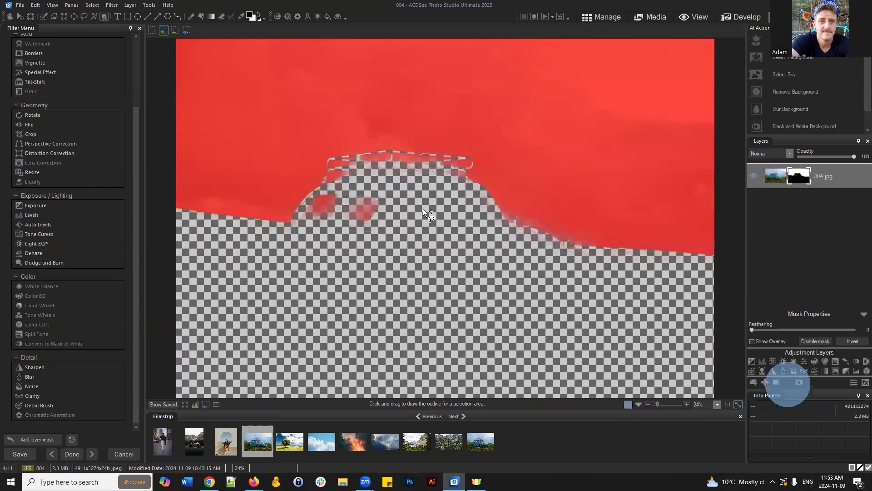
pyautogui.click(93, 6)
pyautogui.click(101, 22)
pyautogui.click(827, 178)
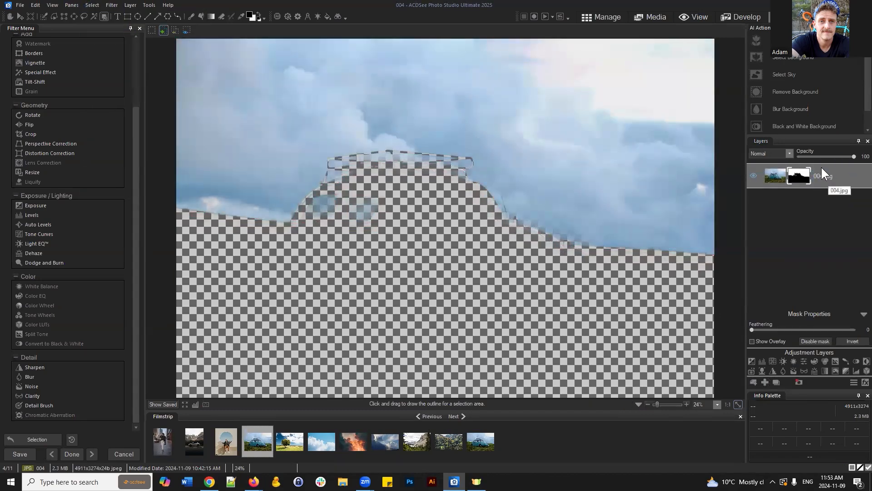
# Invert the sky mask on 004.jpg to show the car and grass, and invert it back to the sky.
pyautogui.click(798, 176)
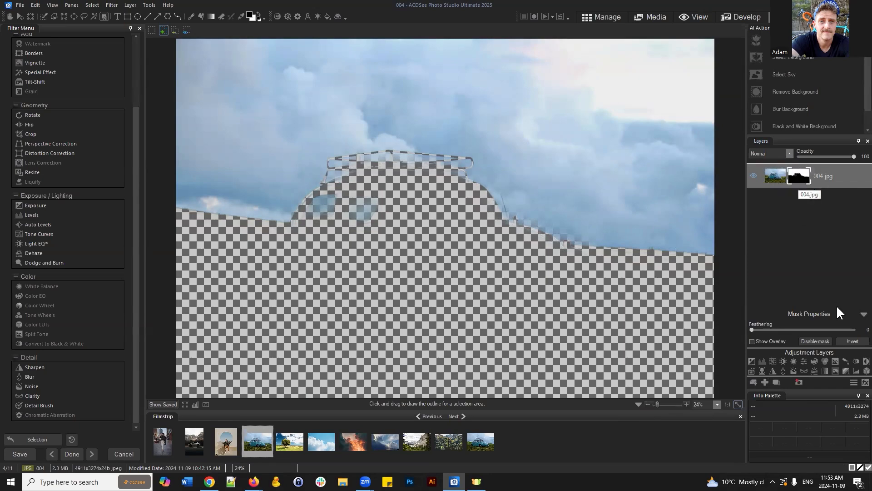
pyautogui.click(853, 342)
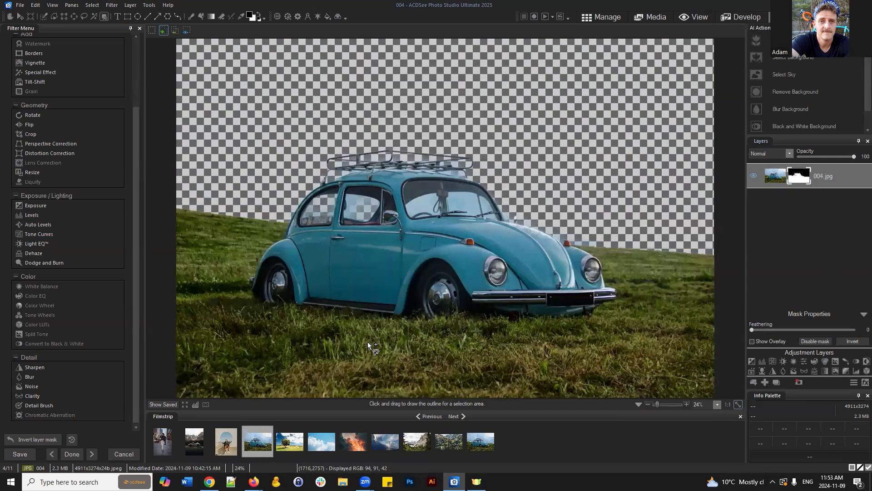
pyautogui.click(852, 342)
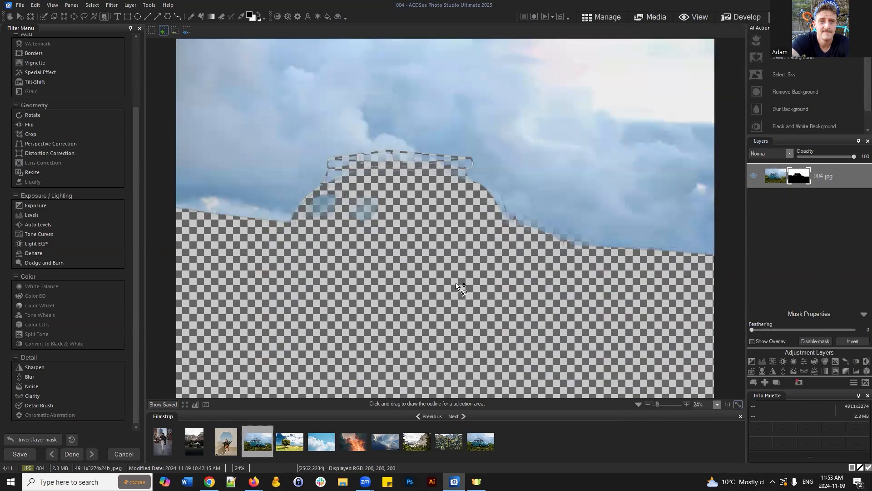
# Select the layer mask on 004.jpg and invert it to hide the sky and keep the car and grass.
pyautogui.click(799, 176)
pyautogui.click(799, 200)
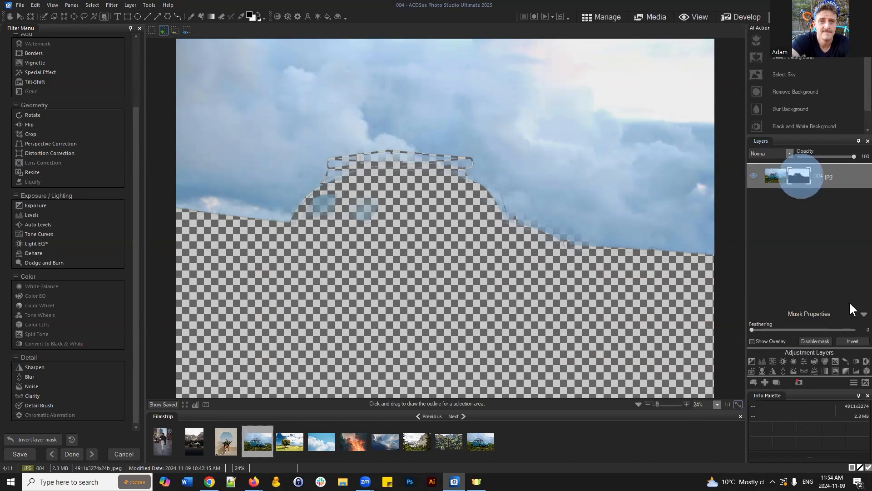
pyautogui.click(851, 342)
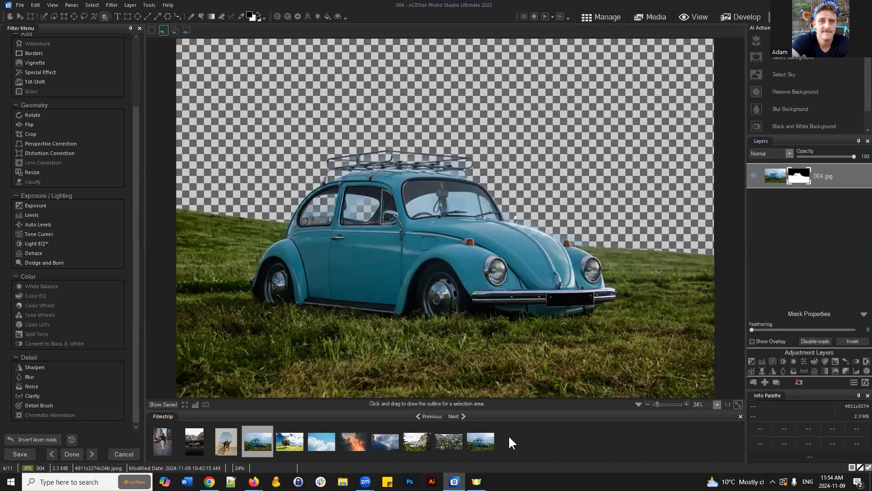
# Keep working on 004.jpg and delete its layer mask to restore the full photo.
pyautogui.click(481, 441)
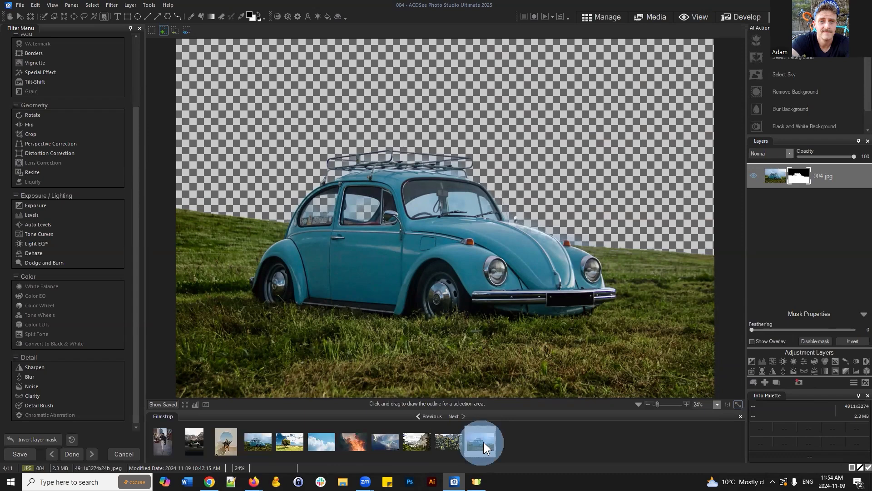
pyautogui.click(542, 320)
pyautogui.click(259, 442)
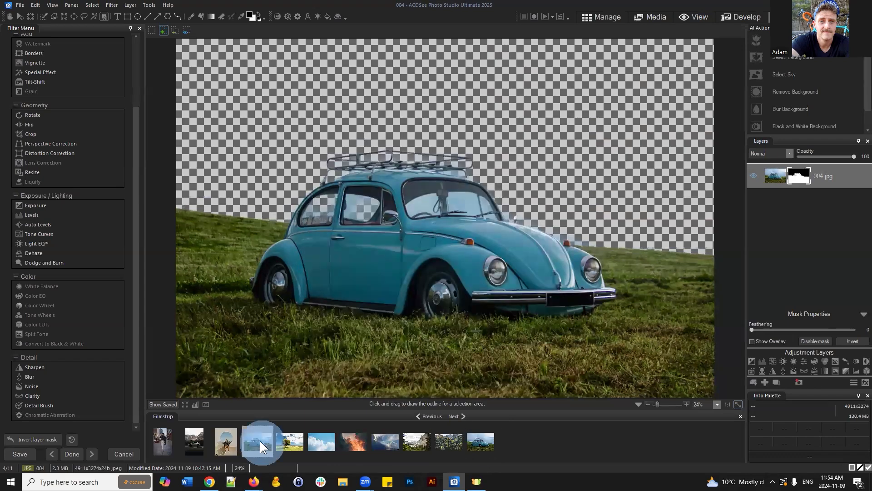
pyautogui.click(799, 382)
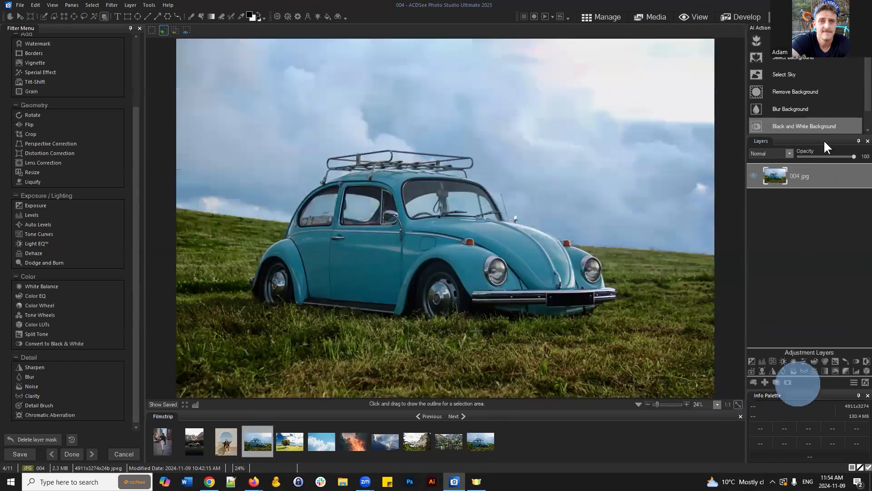
# Select the car in 004.jpg with the AI subject selection and inspect the edges of the selection.
pyautogui.scroll(-2, 525, 205)
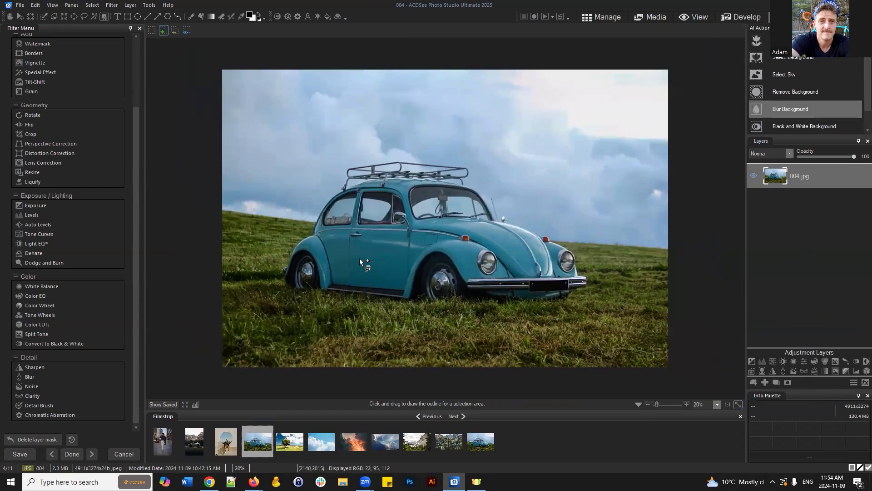
pyautogui.click(793, 73)
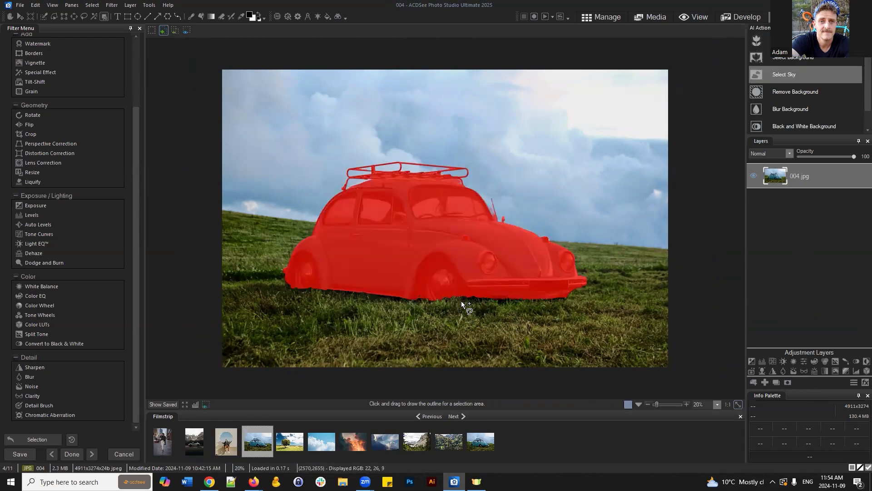
pyautogui.scroll(2, 494, 280)
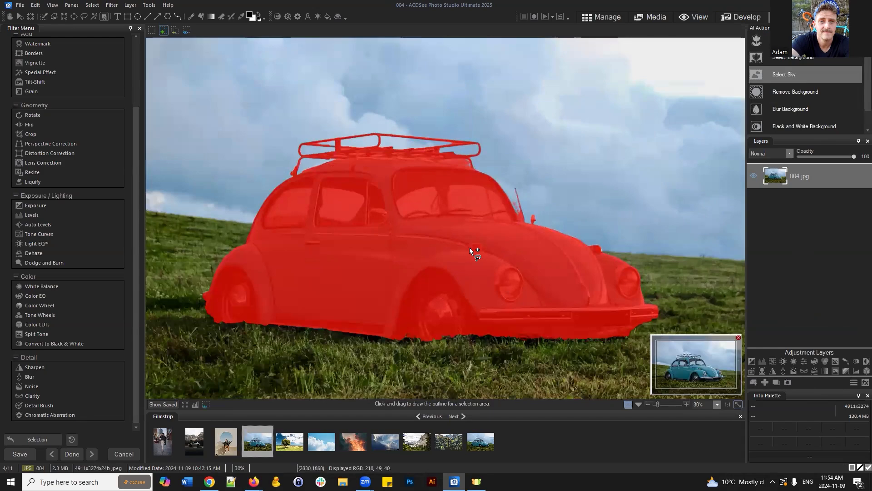
pyautogui.scroll(-2, 470, 248)
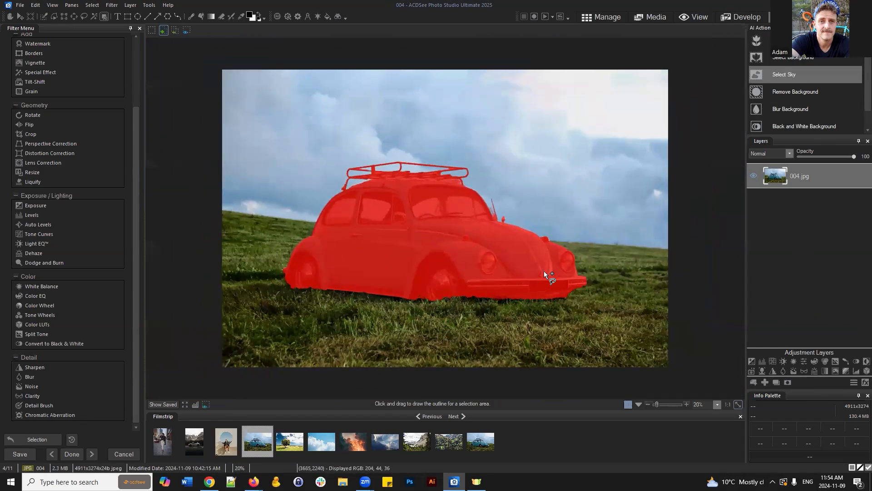
# Add most of the grass around the car to the selection using Brush Selection with nib width 413 and feathering 0.
pyautogui.click(43, 16)
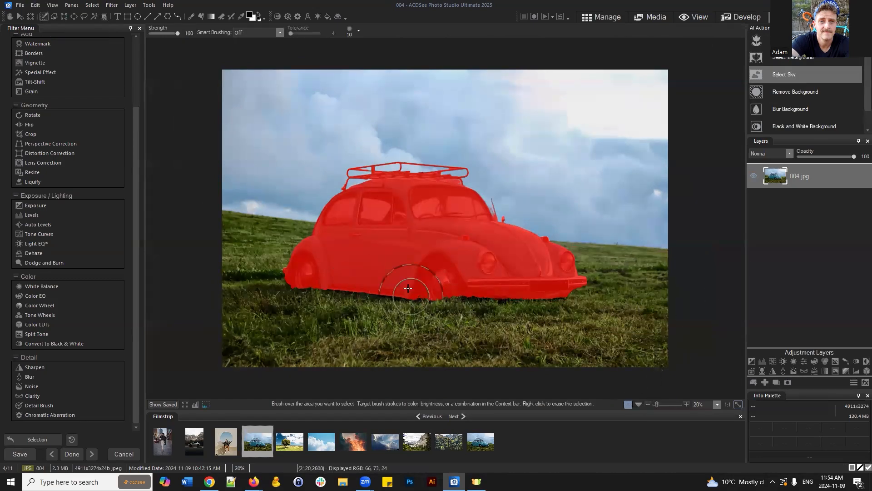
pyautogui.scroll(1, 564, 293)
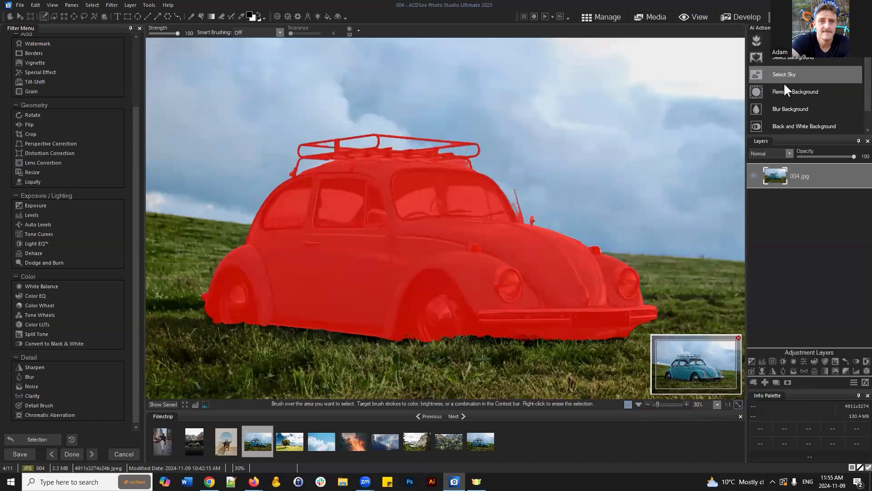
pyautogui.scroll(-1, 623, 166)
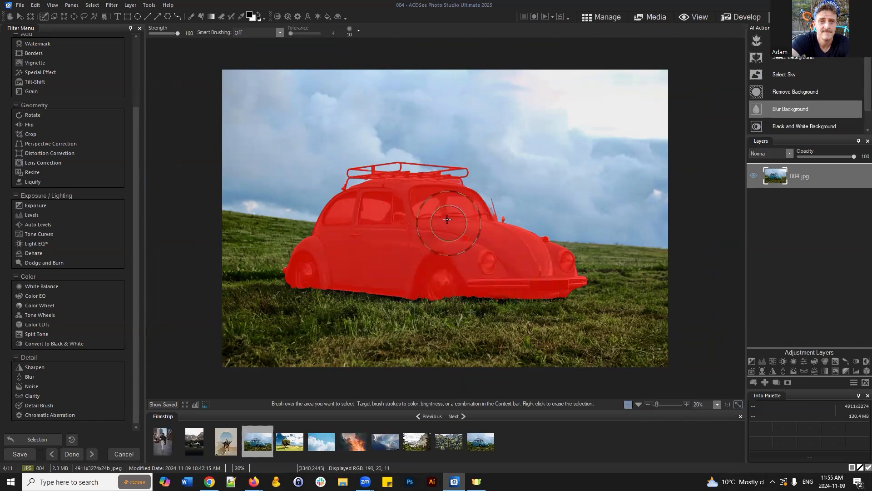
pyautogui.scroll(3, 436, 253)
pyautogui.scroll(-2, 472, 200)
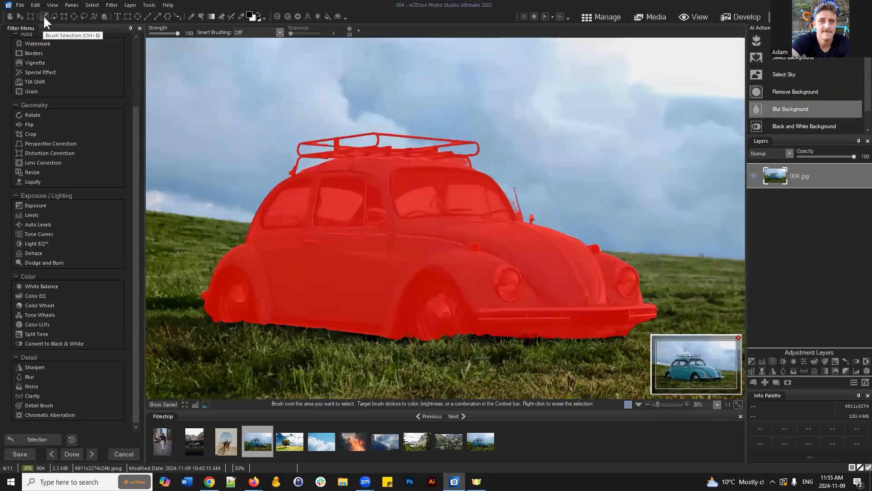
pyautogui.click(348, 275)
pyautogui.scroll(-2, 303, 280)
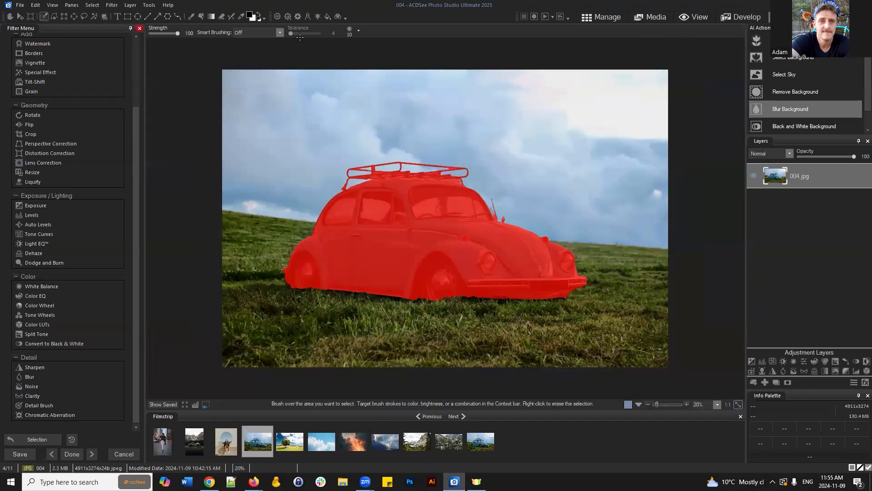
pyautogui.click(352, 30)
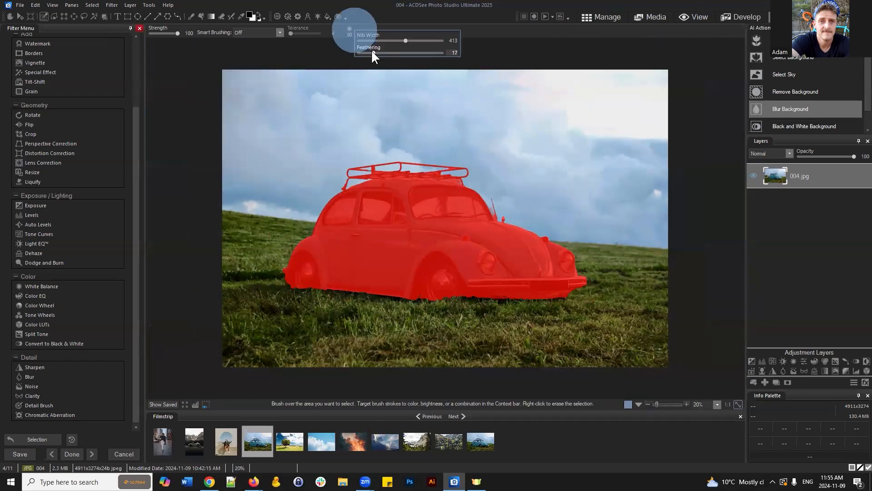
pyautogui.moveTo(334, 282)
pyautogui.mouseDown()
pyautogui.moveTo(198, 274)
pyautogui.moveTo(684, 304)
pyautogui.moveTo(665, 360)
pyautogui.moveTo(652, 360)
pyautogui.moveTo(644, 384)
pyautogui.moveTo(615, 355)
pyautogui.moveTo(594, 367)
pyautogui.moveTo(551, 354)
pyautogui.moveTo(540, 314)
pyautogui.moveTo(534, 329)
pyautogui.moveTo(467, 338)
pyautogui.moveTo(407, 366)
pyautogui.moveTo(326, 354)
pyautogui.moveTo(317, 360)
pyautogui.moveTo(263, 347)
pyautogui.moveTo(217, 318)
pyautogui.moveTo(254, 328)
pyautogui.moveTo(228, 309)
pyautogui.moveTo(316, 274)
pyautogui.moveTo(326, 252)
pyautogui.moveTo(226, 245)
pyautogui.mouseUp()
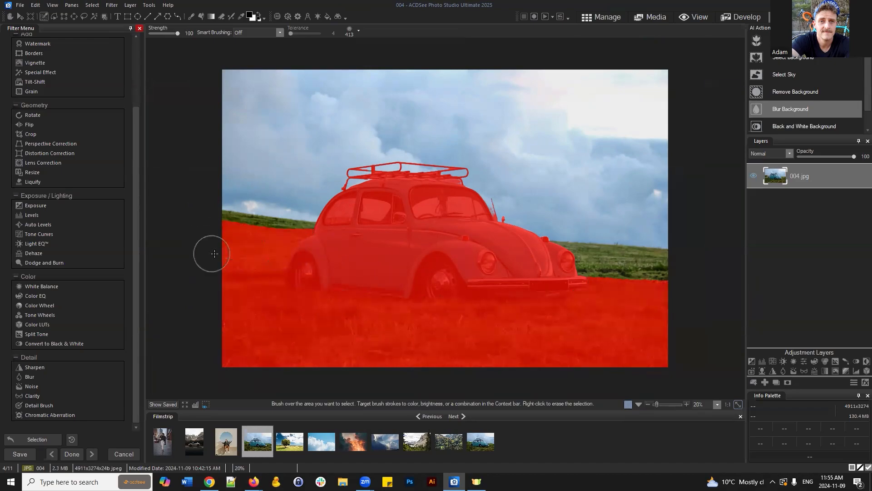
pyautogui.moveTo(586, 279)
pyautogui.mouseDown()
pyautogui.moveTo(560, 265)
pyautogui.moveTo(663, 275)
pyautogui.mouseUp()
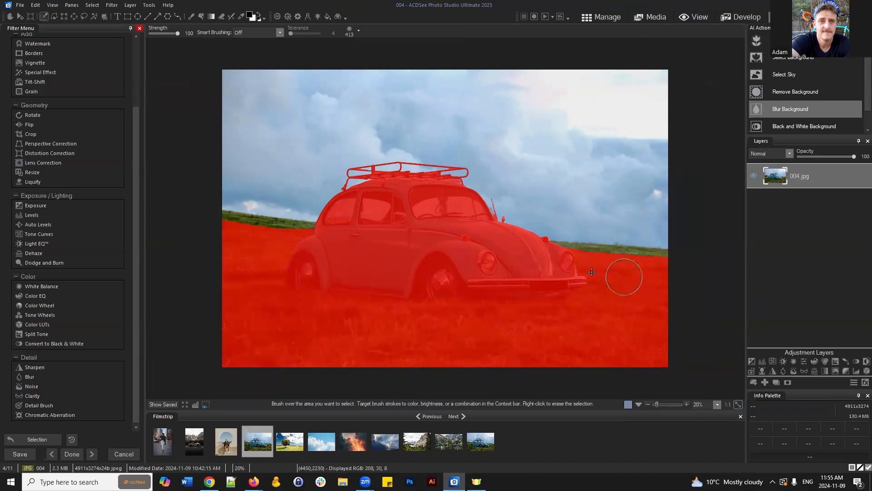
# Set the selection brush to Magic smart brushing with feathering 19 and nib width 171 for the grass near the horizon.
pyautogui.scroll(3, 641, 274)
pyautogui.scroll(3, 618, 260)
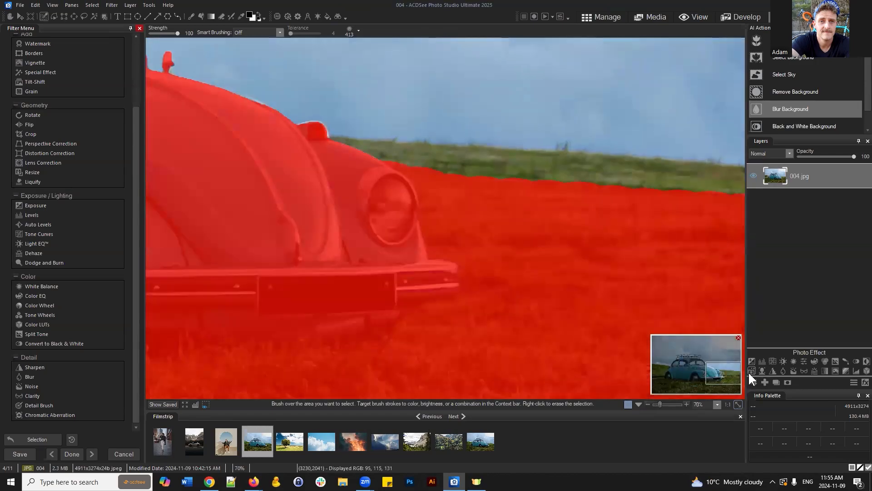
pyautogui.moveTo(749, 374)
pyautogui.mouseDown()
pyautogui.moveTo(713, 353)
pyautogui.moveTo(710, 378)
pyautogui.moveTo(707, 363)
pyautogui.mouseUp()
pyautogui.scroll(-3, 584, 215)
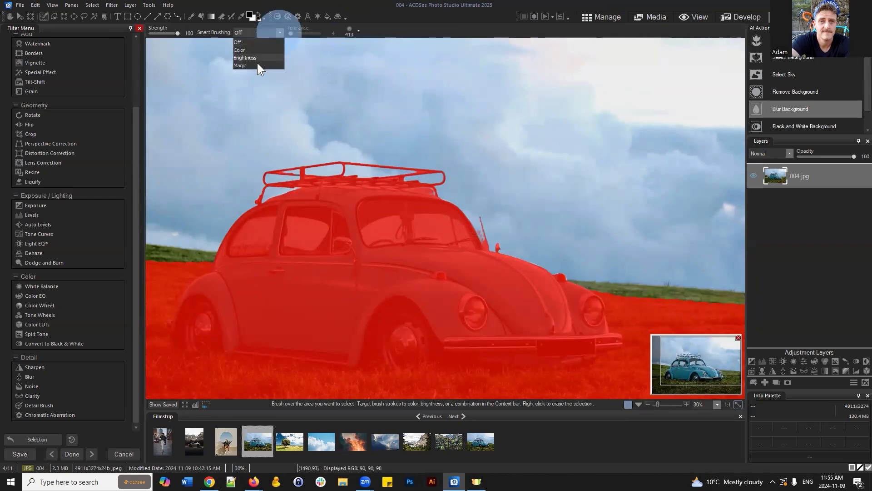
pyautogui.click(257, 64)
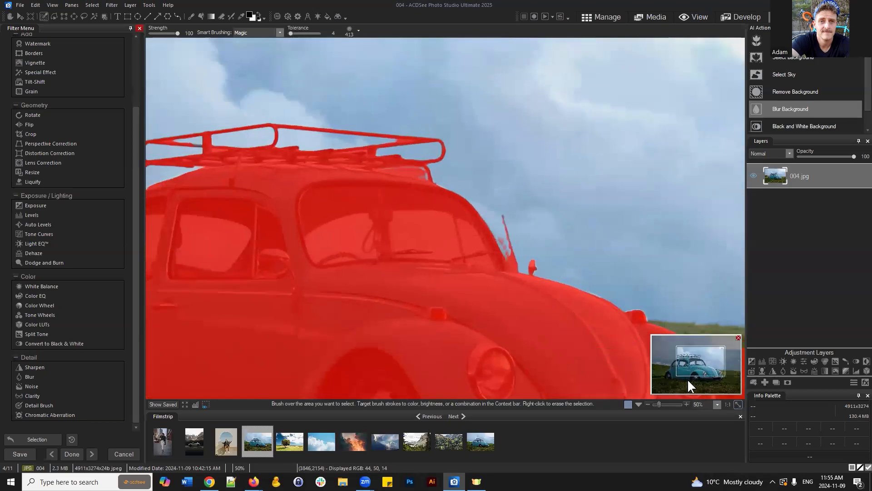
pyautogui.moveTo(688, 378); pyautogui.dragTo(713, 377)
pyautogui.click(359, 30)
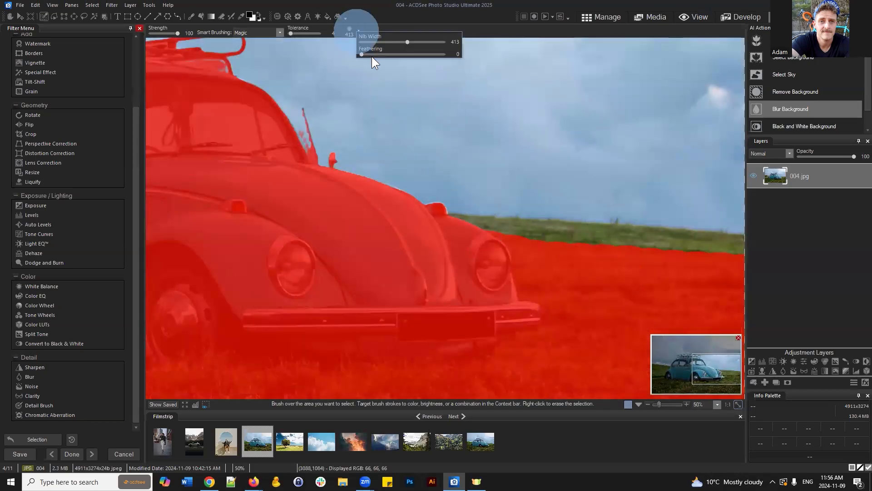
pyautogui.moveTo(362, 54); pyautogui.dragTo(399, 42)
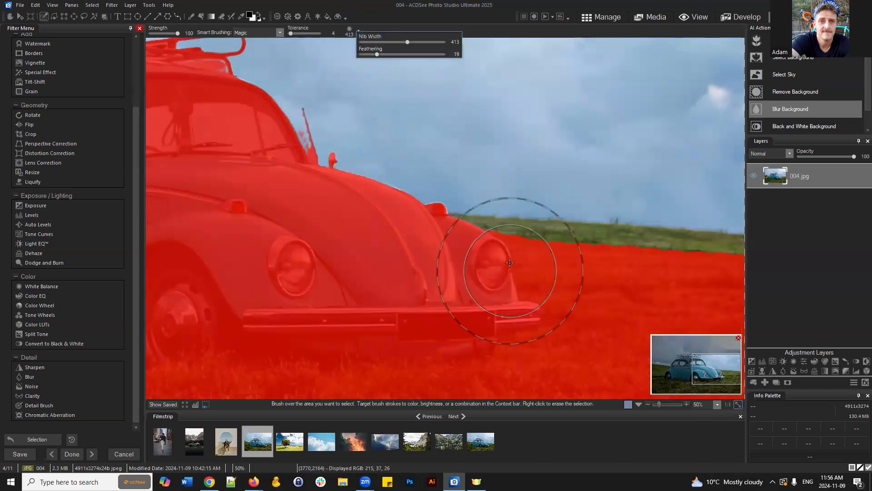
pyautogui.scroll(-5, 521, 246)
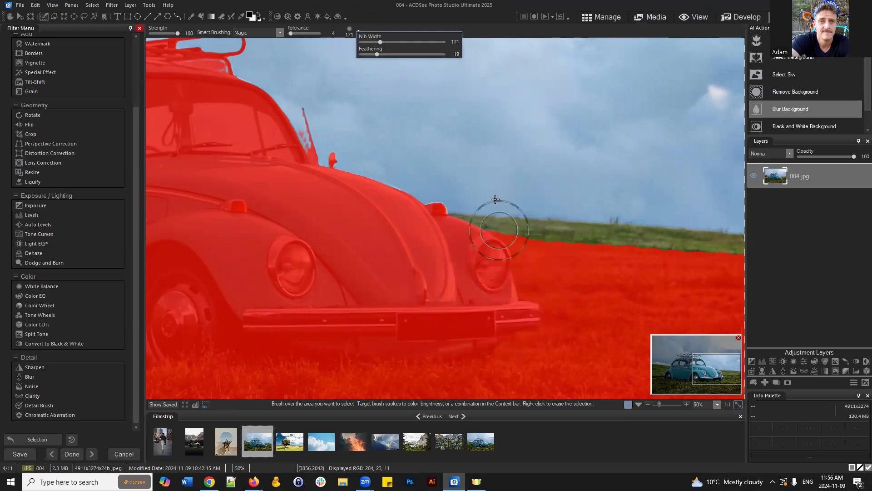
# Raise the brush tolerance to 100 and add the grass along the horizon in front of the car to the selection.
pyautogui.click(523, 241)
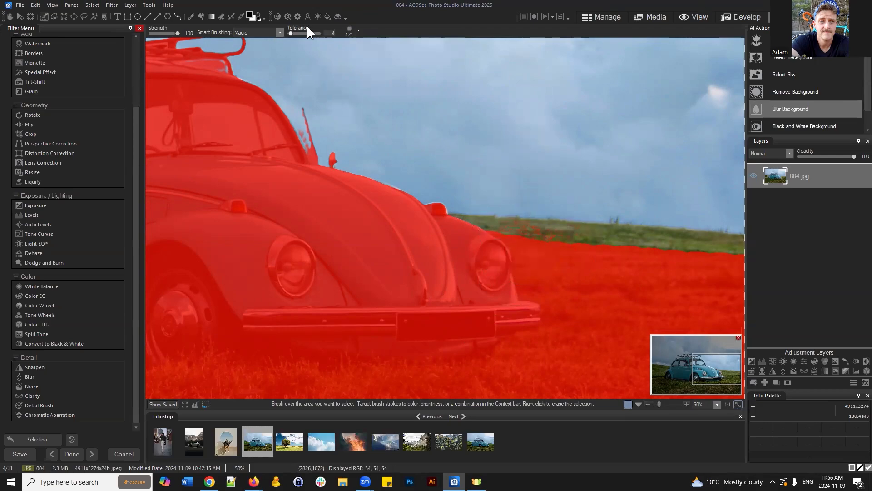
pyautogui.moveTo(292, 33); pyautogui.dragTo(320, 33)
pyautogui.click(540, 250)
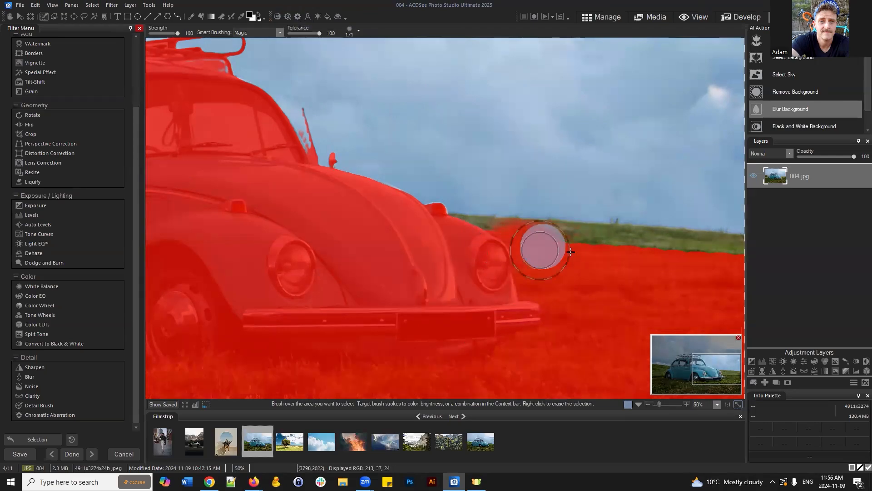
pyautogui.moveTo(571, 251)
pyautogui.mouseDown()
pyautogui.moveTo(536, 247)
pyautogui.moveTo(705, 259)
pyautogui.mouseUp()
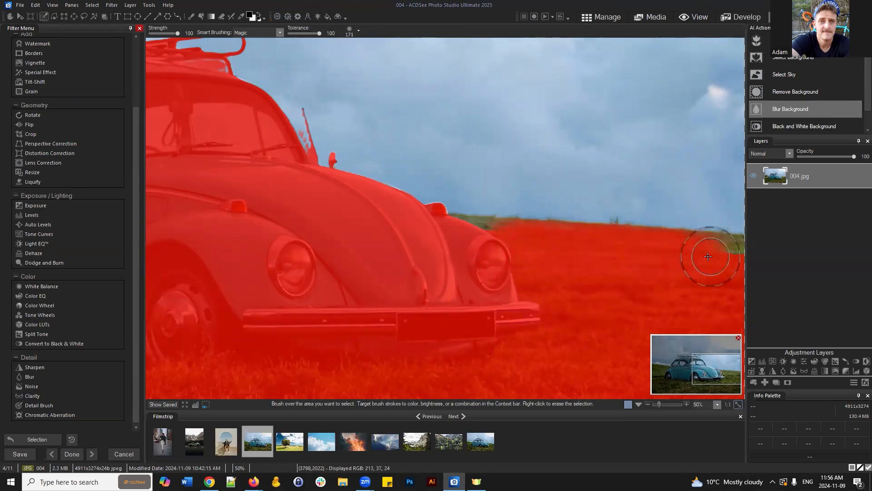
pyautogui.click(479, 238)
pyautogui.moveTo(479, 238)
pyautogui.mouseDown()
pyautogui.moveTo(483, 230)
pyautogui.moveTo(467, 224)
pyautogui.moveTo(497, 218)
pyautogui.moveTo(466, 221)
pyautogui.moveTo(487, 224)
pyautogui.moveTo(462, 185)
pyautogui.moveTo(456, 193)
pyautogui.moveTo(470, 194)
pyautogui.mouseUp()
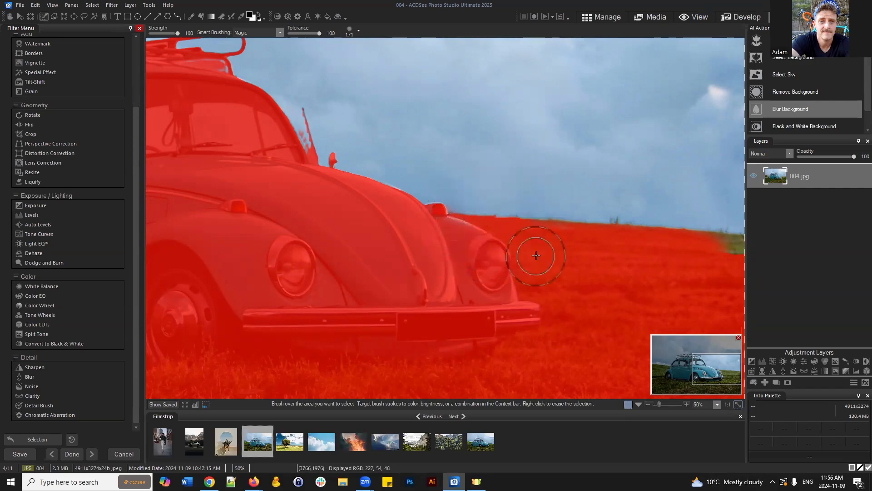
pyautogui.moveTo(720, 374); pyautogui.dragTo(719, 378)
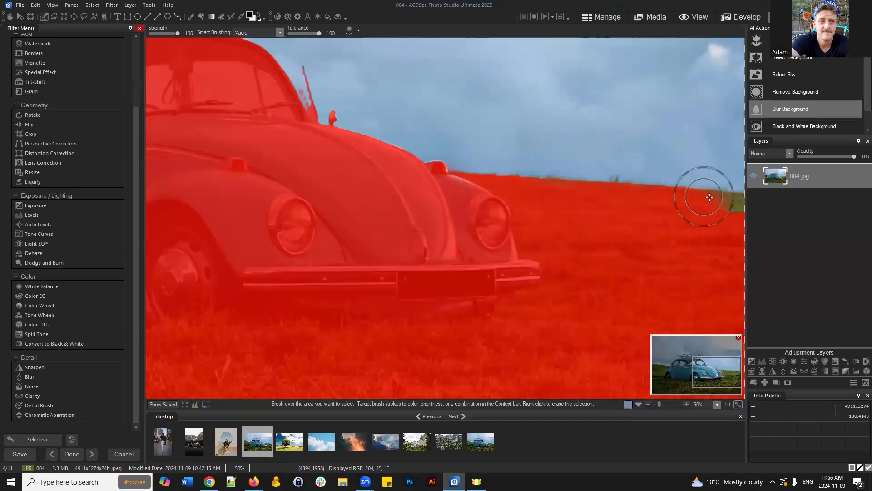
pyautogui.moveTo(716, 210); pyautogui.dragTo(739, 214)
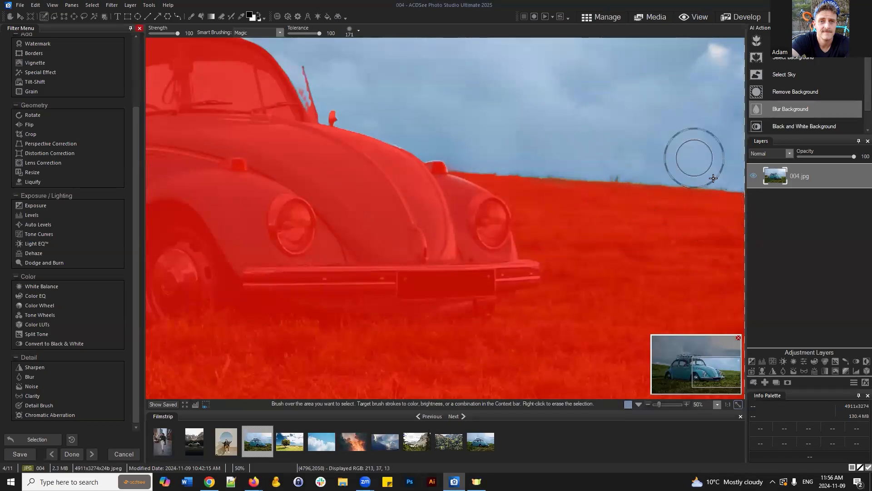
# Brush the remaining strip of grass along the horizon behind the car into the selection.
pyautogui.moveTo(707, 383); pyautogui.dragTo(667, 378)
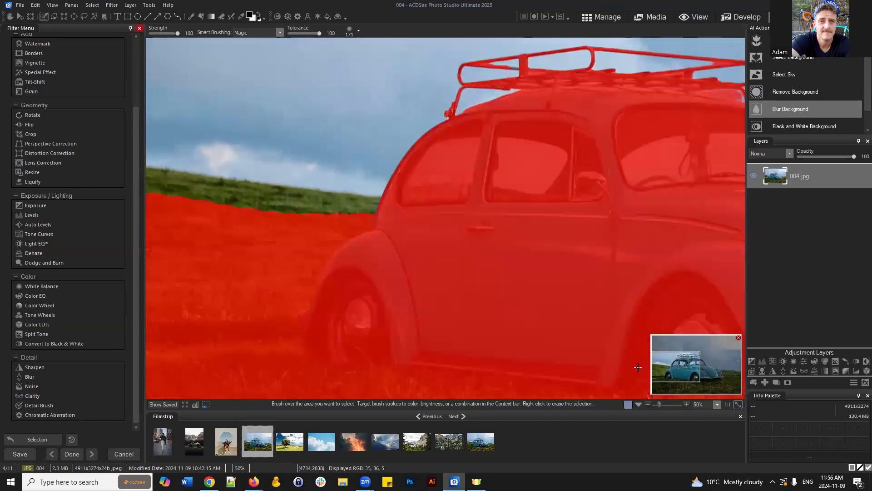
pyautogui.moveTo(340, 230)
pyautogui.mouseDown()
pyautogui.moveTo(382, 215)
pyautogui.moveTo(229, 205)
pyautogui.moveTo(267, 206)
pyautogui.moveTo(139, 185)
pyautogui.moveTo(265, 201)
pyautogui.moveTo(164, 207)
pyautogui.mouseUp()
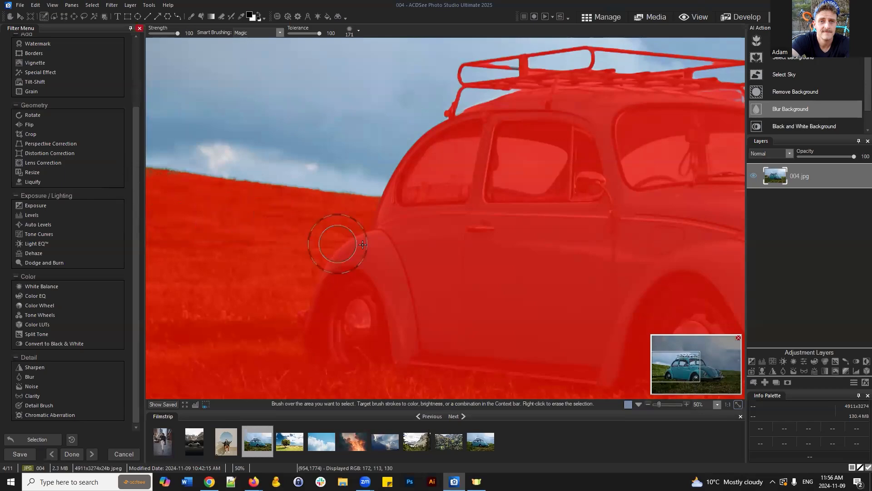
pyautogui.scroll(-3, 362, 245)
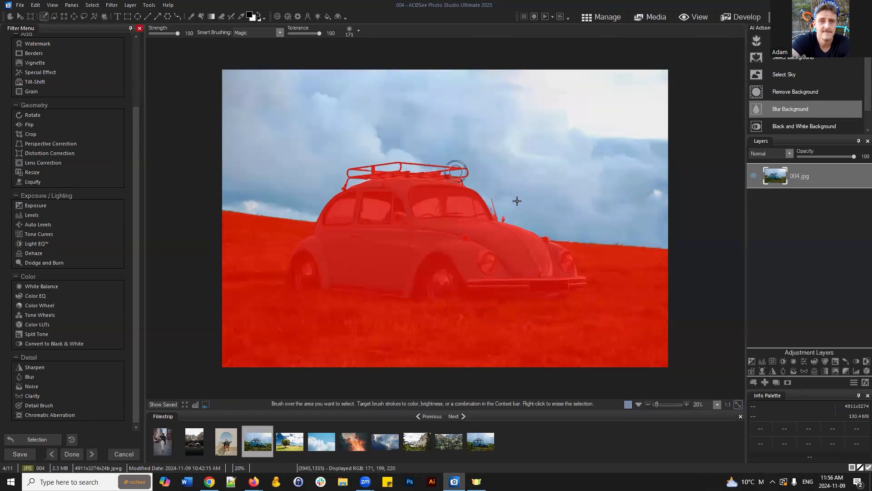
# Reduce the selection brush's nib width to 50 and erase the selection from the windshield's see-through central area, including around the wiper.
pyautogui.scroll(5, 517, 201)
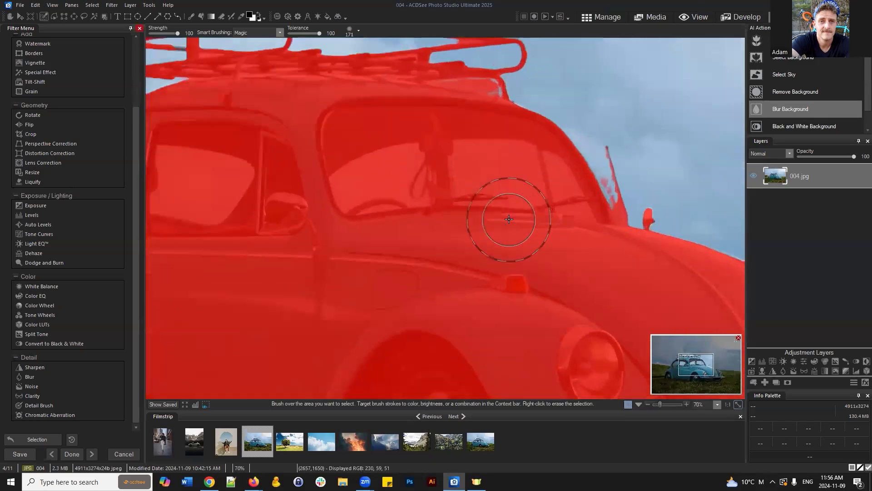
pyautogui.scroll(3, 509, 219)
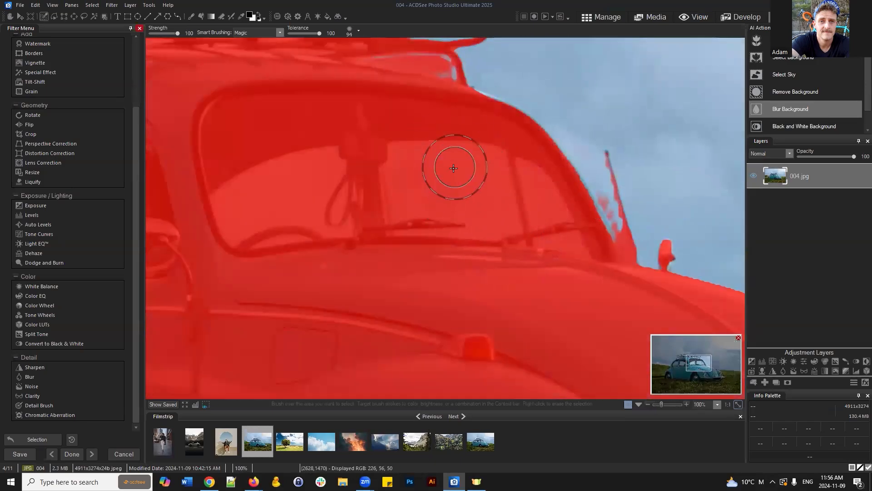
pyautogui.scroll(-5, 454, 168)
pyautogui.rightClick(407, 179)
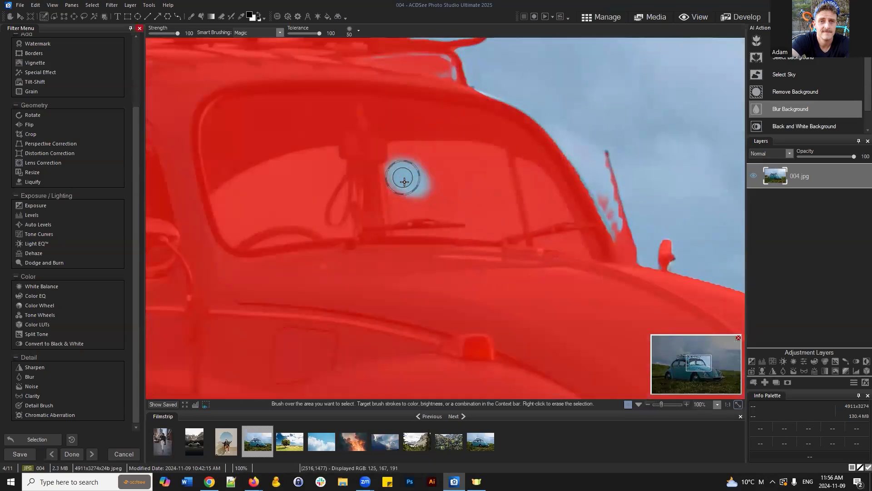
pyautogui.moveTo(405, 182)
pyautogui.mouseDown()
pyautogui.moveTo(401, 150)
pyautogui.moveTo(489, 159)
pyautogui.moveTo(509, 225)
pyautogui.moveTo(449, 204)
pyautogui.moveTo(406, 203)
pyautogui.moveTo(405, 211)
pyautogui.moveTo(398, 170)
pyautogui.moveTo(426, 190)
pyautogui.moveTo(471, 194)
pyautogui.mouseUp()
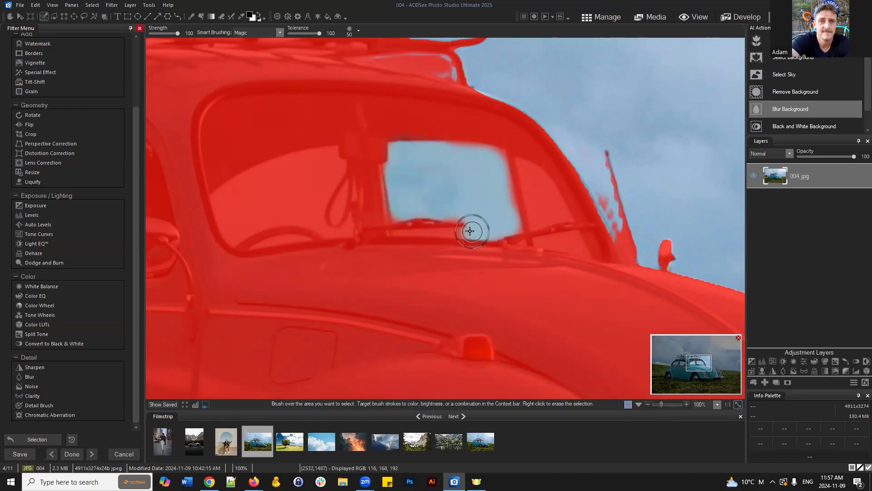
pyautogui.moveTo(469, 231)
pyautogui.mouseDown()
pyautogui.moveTo(398, 232)
pyautogui.moveTo(503, 255)
pyautogui.mouseUp()
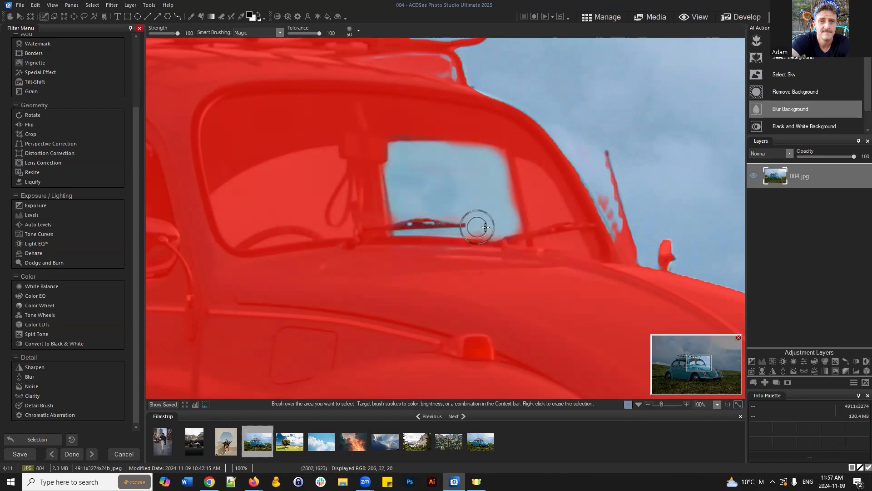
# Erase the remaining selection along the right edges of the windshield's central see-through area.
pyautogui.rightClick(485, 227)
pyautogui.scroll(2, 573, 219)
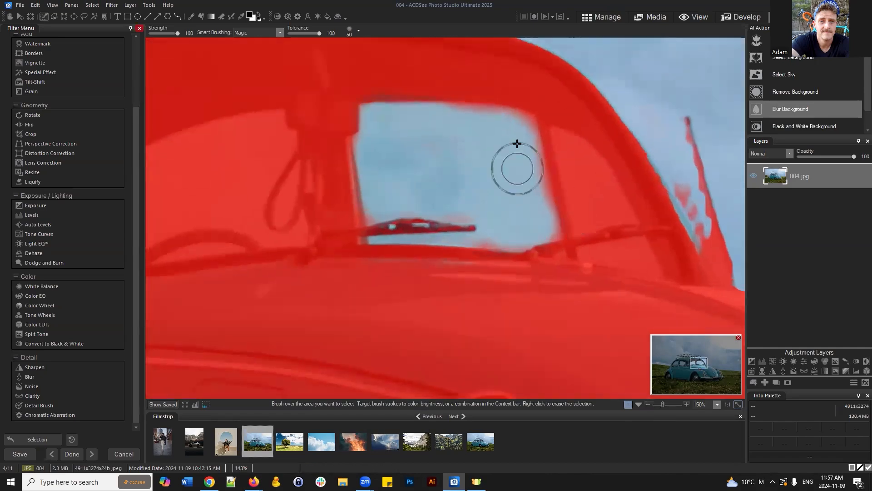
pyautogui.rightClick(517, 130)
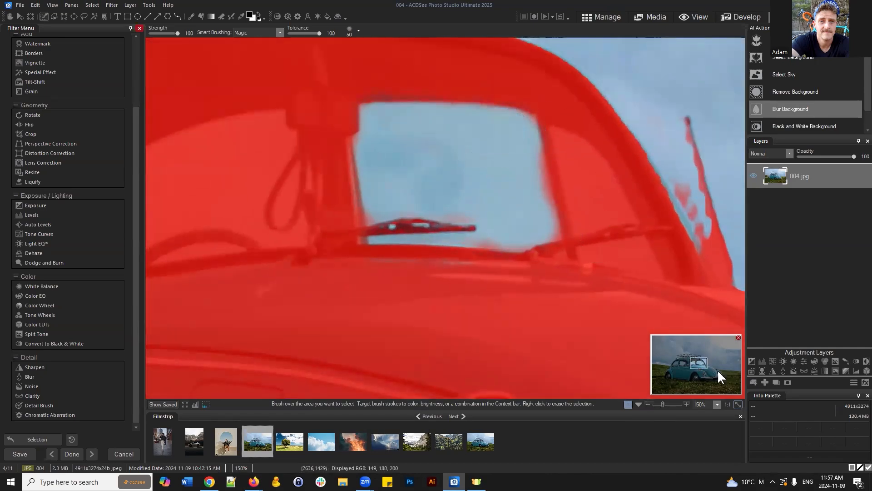
# Reduce the selection brush's nib width to 28 and erase the selection from the windshield's narrow see-through section nearest the antenna, above and below the wiper.
pyautogui.moveTo(702, 362); pyautogui.dragTo(704, 363)
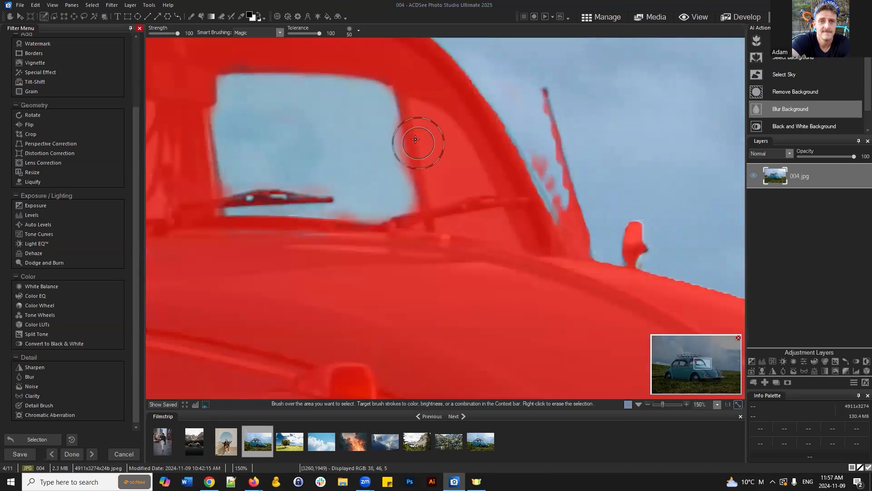
pyautogui.scroll(3, 437, 143)
pyautogui.moveTo(442, 150)
pyautogui.mouseDown()
pyautogui.moveTo(416, 104)
pyautogui.moveTo(456, 131)
pyautogui.moveTo(468, 162)
pyautogui.moveTo(443, 169)
pyautogui.moveTo(432, 151)
pyautogui.moveTo(441, 197)
pyautogui.moveTo(431, 157)
pyautogui.moveTo(458, 184)
pyautogui.moveTo(479, 181)
pyautogui.mouseUp()
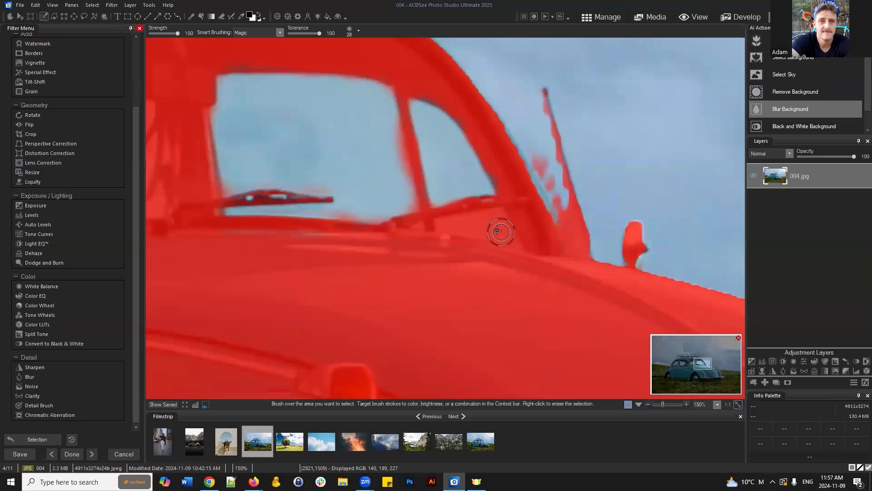
pyautogui.moveTo(498, 230); pyautogui.dragTo(447, 222)
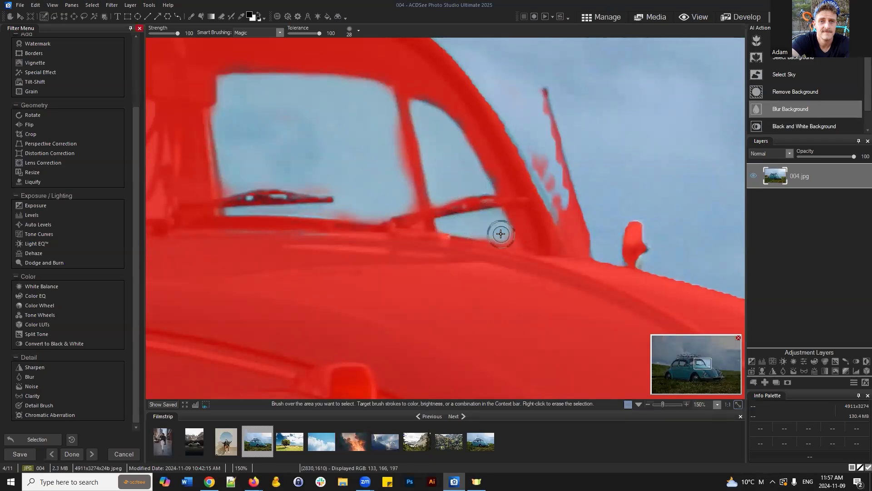
pyautogui.moveTo(533, 269)
pyautogui.mouseDown()
pyautogui.moveTo(517, 253)
pyautogui.moveTo(482, 248)
pyautogui.moveTo(504, 254)
pyautogui.moveTo(502, 235)
pyautogui.mouseUp()
# Erase the selection from the windshield's see-through area above the steering wheel, including inside the hanging strap.
pyautogui.moveTo(674, 358); pyautogui.dragTo(693, 362)
pyautogui.moveTo(314, 212)
pyautogui.mouseDown()
pyautogui.moveTo(365, 176)
pyautogui.moveTo(329, 190)
pyautogui.moveTo(465, 146)
pyautogui.moveTo(375, 50)
pyautogui.moveTo(449, 171)
pyautogui.moveTo(461, 181)
pyautogui.moveTo(475, 148)
pyautogui.moveTo(464, 147)
pyautogui.moveTo(475, 170)
pyautogui.moveTo(444, 182)
pyautogui.moveTo(434, 211)
pyautogui.moveTo(440, 213)
pyautogui.moveTo(412, 191)
pyautogui.moveTo(322, 212)
pyautogui.moveTo(318, 255)
pyautogui.moveTo(326, 269)
pyautogui.moveTo(344, 249)
pyautogui.moveTo(410, 232)
pyautogui.moveTo(451, 250)
pyautogui.moveTo(439, 230)
pyautogui.moveTo(450, 219)
pyautogui.moveTo(445, 174)
pyautogui.moveTo(418, 182)
pyautogui.moveTo(462, 271)
pyautogui.moveTo(459, 255)
pyautogui.moveTo(484, 263)
pyautogui.moveTo(497, 250)
pyautogui.moveTo(496, 258)
pyautogui.moveTo(482, 238)
pyautogui.moveTo(489, 206)
pyautogui.moveTo(471, 274)
pyautogui.moveTo(477, 215)
pyautogui.mouseUp()
pyautogui.click(349, 33)
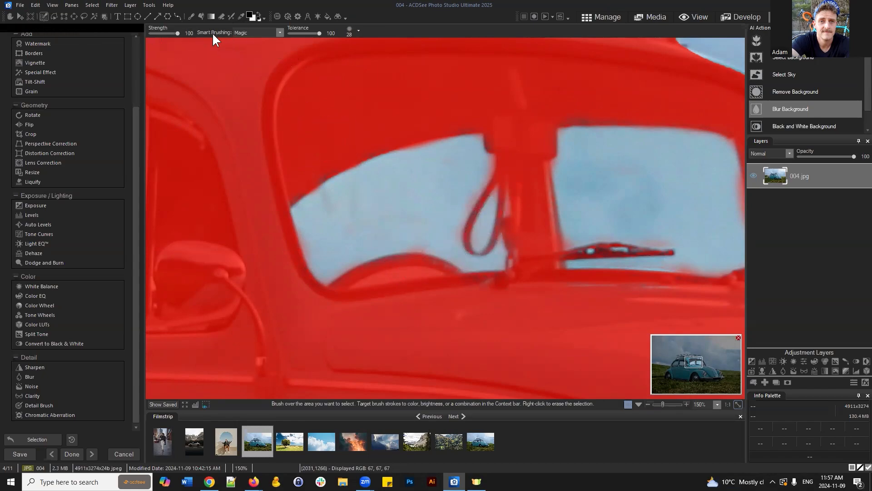
pyautogui.click(280, 32)
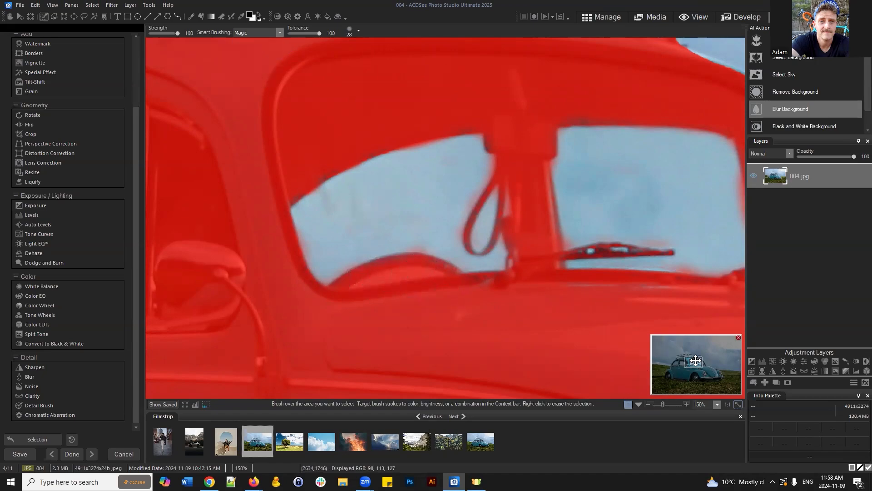
# Erase the selection from the see-through area of the car's door window.
pyautogui.moveTo(696, 360)
pyautogui.mouseDown()
pyautogui.moveTo(688, 370)
pyautogui.moveTo(681, 362)
pyautogui.mouseUp()
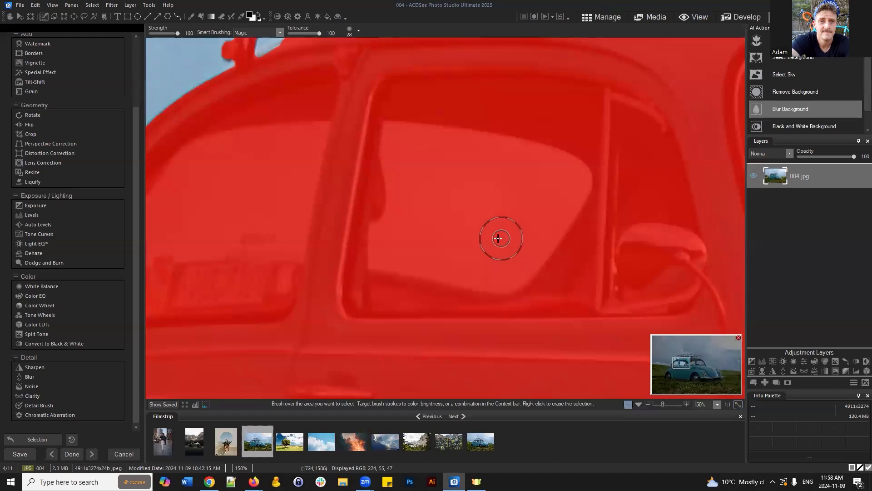
pyautogui.click(407, 219)
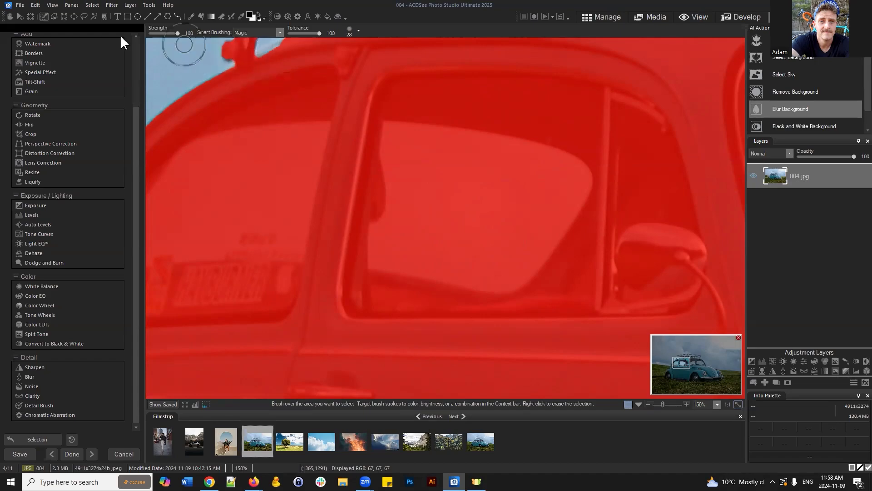
pyautogui.click(482, 205)
pyautogui.scroll(-4, 491, 206)
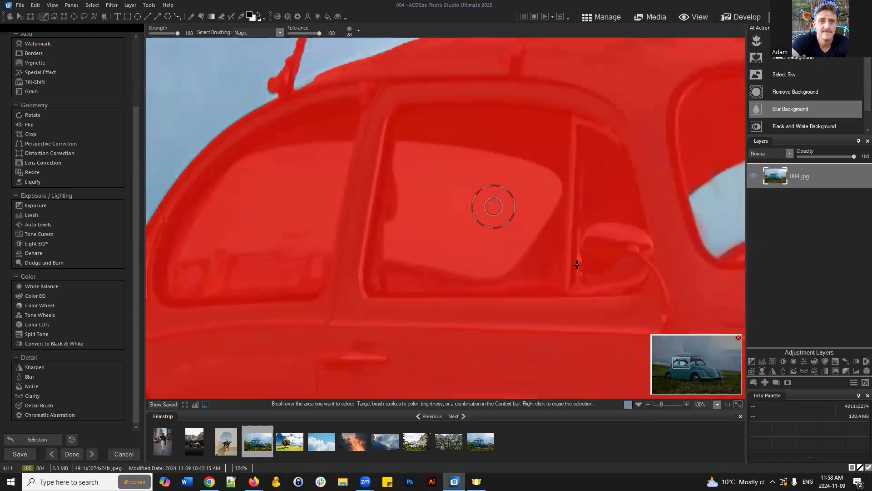
pyautogui.scroll(-3, 548, 254)
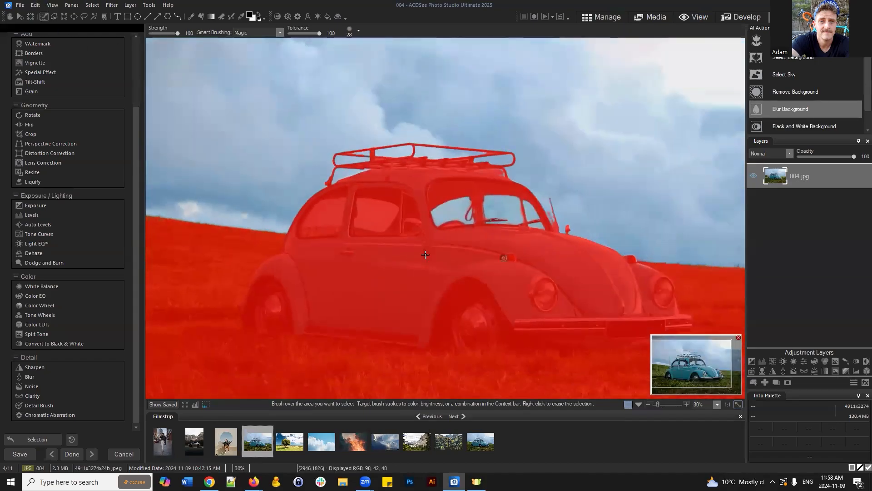
pyautogui.scroll(1, 409, 250)
pyautogui.click(330, 215)
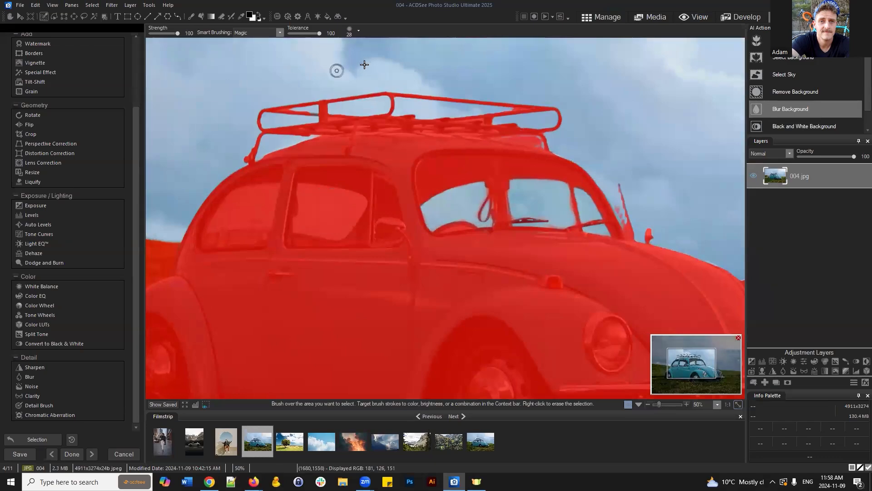
pyautogui.moveTo(691, 387); pyautogui.dragTo(678, 366)
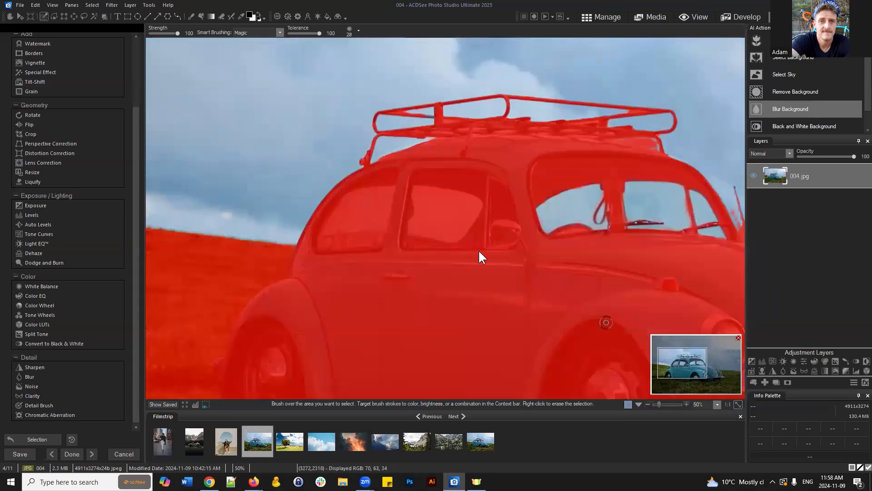
pyautogui.scroll(1, 437, 239)
pyautogui.scroll(2, 437, 239)
pyautogui.moveTo(415, 204)
pyautogui.mouseDown()
pyautogui.moveTo(426, 228)
pyautogui.moveTo(440, 206)
pyautogui.moveTo(427, 218)
pyautogui.moveTo(412, 200)
pyautogui.moveTo(441, 235)
pyautogui.mouseUp()
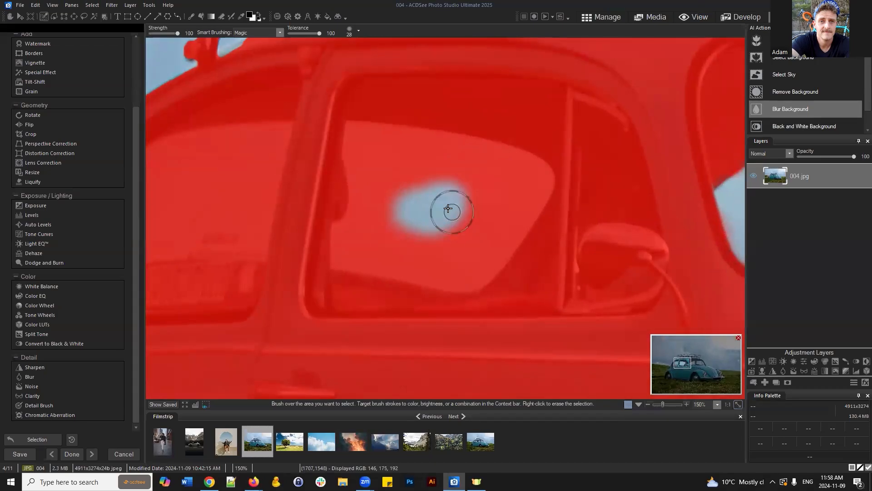
pyautogui.moveTo(461, 210)
pyautogui.mouseDown()
pyautogui.moveTo(466, 169)
pyautogui.moveTo(383, 158)
pyautogui.moveTo(390, 167)
pyautogui.moveTo(426, 163)
pyautogui.moveTo(406, 151)
pyautogui.moveTo(429, 149)
pyautogui.moveTo(412, 145)
pyautogui.moveTo(511, 172)
pyautogui.moveTo(482, 159)
pyautogui.moveTo(507, 167)
pyautogui.moveTo(454, 154)
pyautogui.moveTo(539, 184)
pyautogui.moveTo(525, 173)
pyautogui.moveTo(535, 182)
pyautogui.moveTo(502, 230)
pyautogui.moveTo(483, 224)
pyautogui.moveTo(470, 237)
pyautogui.moveTo(478, 206)
pyautogui.moveTo(408, 251)
pyautogui.moveTo(409, 230)
pyautogui.moveTo(423, 224)
pyautogui.moveTo(418, 210)
pyautogui.moveTo(409, 215)
pyautogui.moveTo(424, 195)
pyautogui.mouseUp()
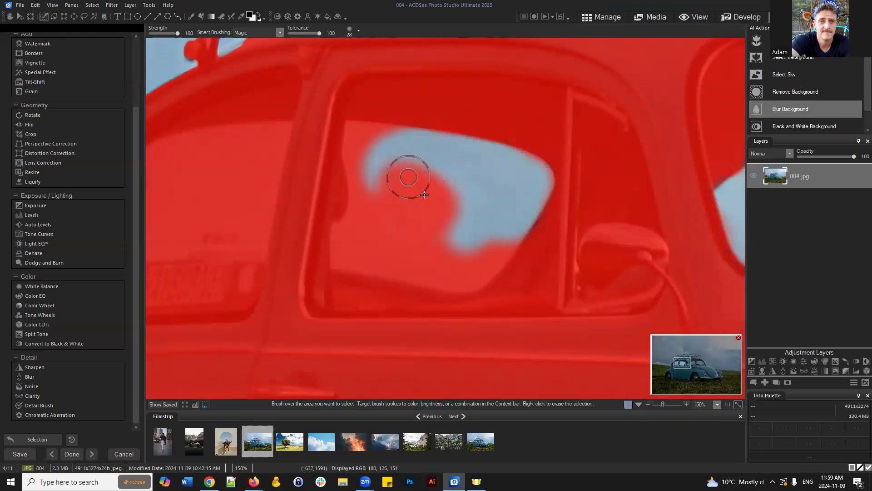
pyautogui.moveTo(427, 232)
pyautogui.mouseDown()
pyautogui.moveTo(448, 209)
pyautogui.moveTo(433, 236)
pyautogui.mouseUp()
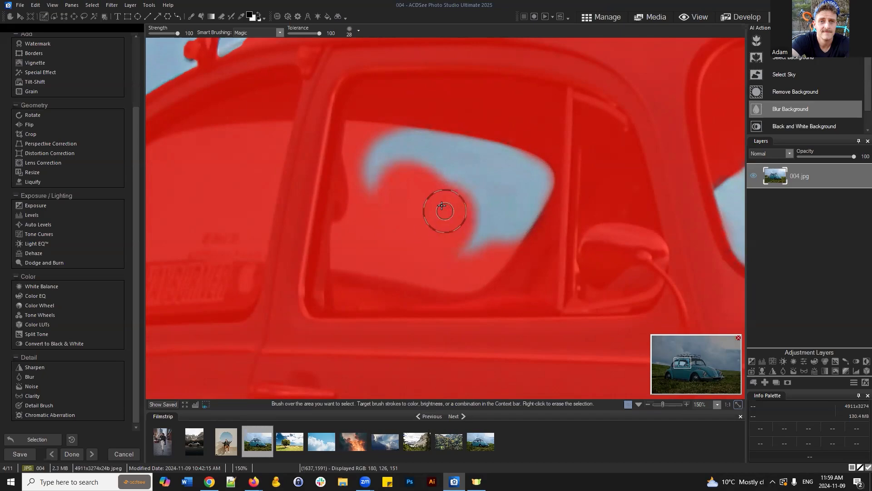
pyautogui.moveTo(476, 184)
pyautogui.mouseDown()
pyautogui.moveTo(388, 234)
pyautogui.moveTo(469, 198)
pyautogui.moveTo(432, 196)
pyautogui.moveTo(483, 195)
pyautogui.moveTo(422, 168)
pyautogui.moveTo(398, 181)
pyautogui.moveTo(385, 140)
pyautogui.moveTo(355, 137)
pyautogui.moveTo(405, 140)
pyautogui.moveTo(361, 160)
pyautogui.moveTo(364, 178)
pyautogui.moveTo(359, 150)
pyautogui.moveTo(366, 213)
pyautogui.moveTo(372, 201)
pyautogui.moveTo(416, 205)
pyautogui.moveTo(414, 238)
pyautogui.moveTo(457, 241)
pyautogui.moveTo(511, 227)
pyautogui.moveTo(459, 279)
pyautogui.moveTo(469, 274)
pyautogui.moveTo(349, 252)
pyautogui.moveTo(351, 234)
pyautogui.moveTo(377, 225)
pyautogui.moveTo(425, 233)
pyautogui.moveTo(436, 241)
pyautogui.moveTo(359, 252)
pyautogui.mouseUp()
# Erase the selection from the see-through area of the car's rear side window.
pyautogui.moveTo(682, 363); pyautogui.dragTo(675, 363)
pyautogui.moveTo(382, 182)
pyautogui.mouseDown()
pyautogui.moveTo(396, 146)
pyautogui.moveTo(421, 136)
pyautogui.moveTo(398, 144)
pyautogui.moveTo(456, 124)
pyautogui.moveTo(430, 122)
pyautogui.moveTo(531, 103)
pyautogui.moveTo(504, 201)
pyautogui.moveTo(352, 209)
pyautogui.moveTo(429, 189)
pyautogui.moveTo(522, 109)
pyautogui.moveTo(397, 177)
pyautogui.moveTo(352, 137)
pyautogui.moveTo(314, 218)
pyautogui.mouseUp()
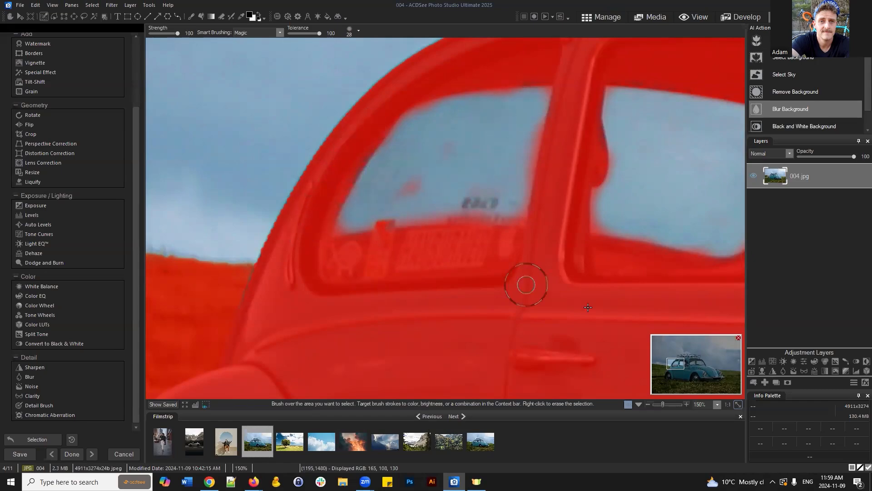
pyautogui.scroll(-1, 552, 209)
pyautogui.scroll(-8, 551, 209)
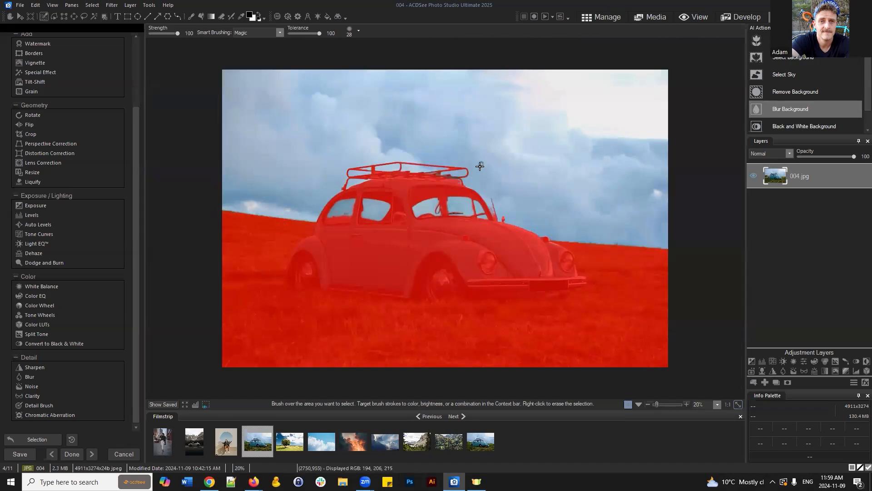
# Add a layer mask to 004.jpg from the car and grass selection, and clear the selection.
pyautogui.scroll(3, 468, 159)
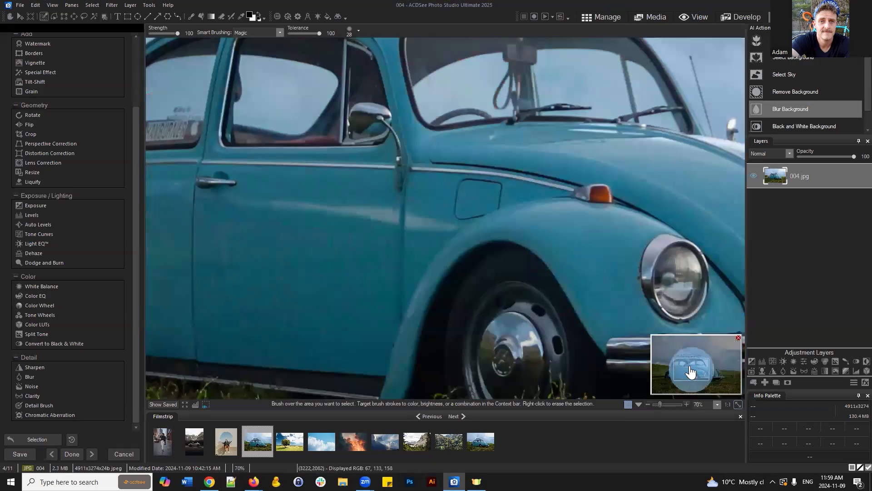
pyautogui.scroll(2, 611, 183)
pyautogui.moveTo(533, 58)
pyautogui.mouseDown()
pyautogui.moveTo(543, 73)
pyautogui.moveTo(594, 76)
pyautogui.moveTo(545, 77)
pyautogui.moveTo(486, 60)
pyautogui.moveTo(505, 61)
pyautogui.moveTo(504, 85)
pyautogui.mouseUp()
pyautogui.scroll(-4, 547, 142)
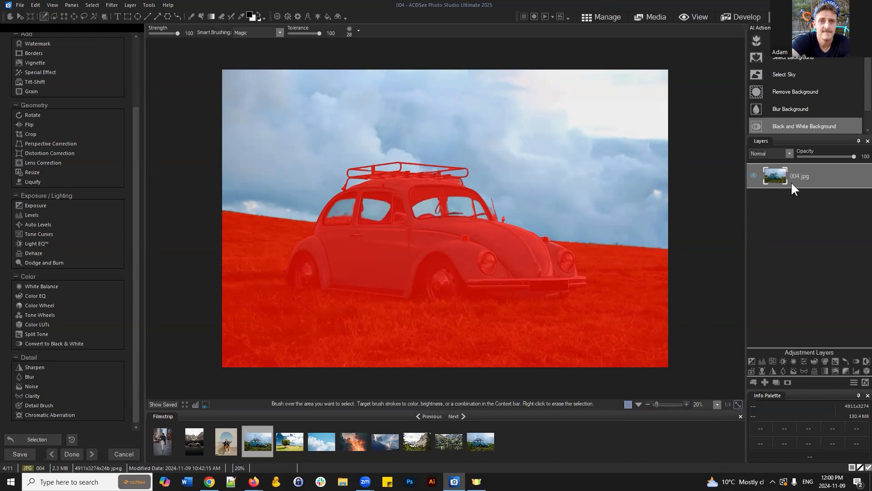
pyautogui.click(828, 171)
pyautogui.click(788, 383)
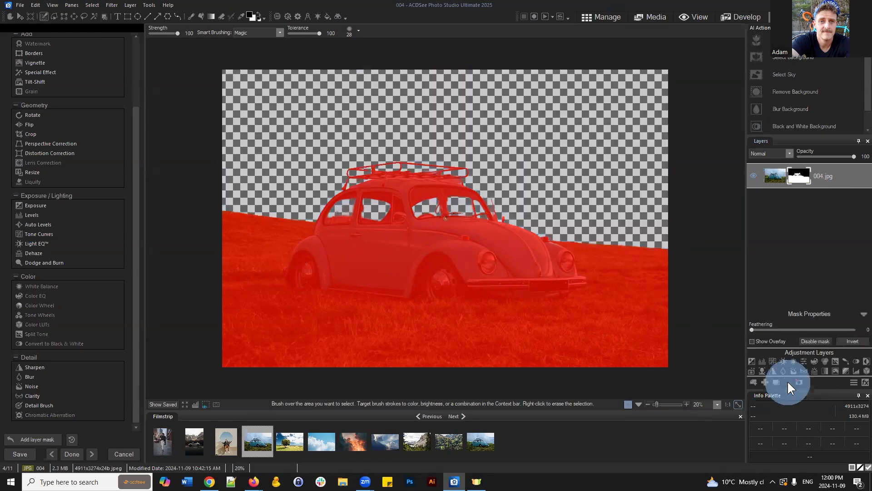
pyautogui.click(94, 6)
pyautogui.click(98, 17)
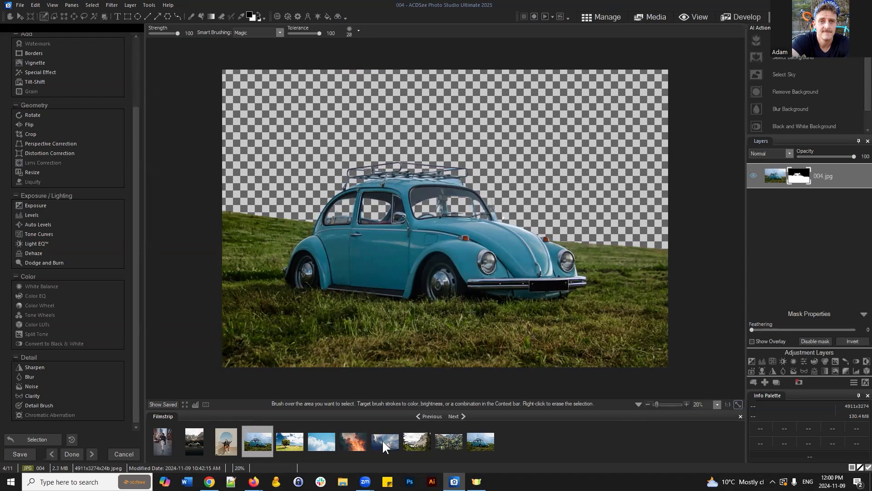
# Add the cloud photo 008.jpg as a new layer and shift it up and to the left over the image.
pyautogui.moveTo(732, 251); pyautogui.dragTo(792, 211)
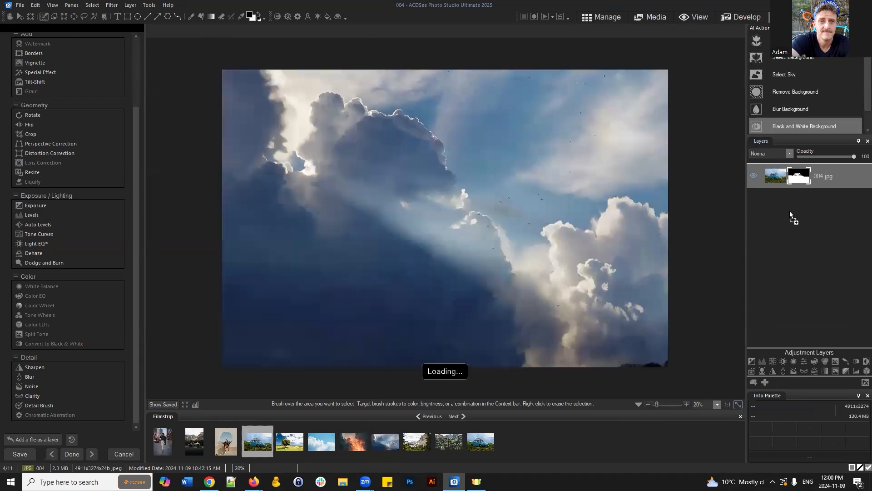
pyautogui.moveTo(607, 241); pyautogui.dragTo(565, 219)
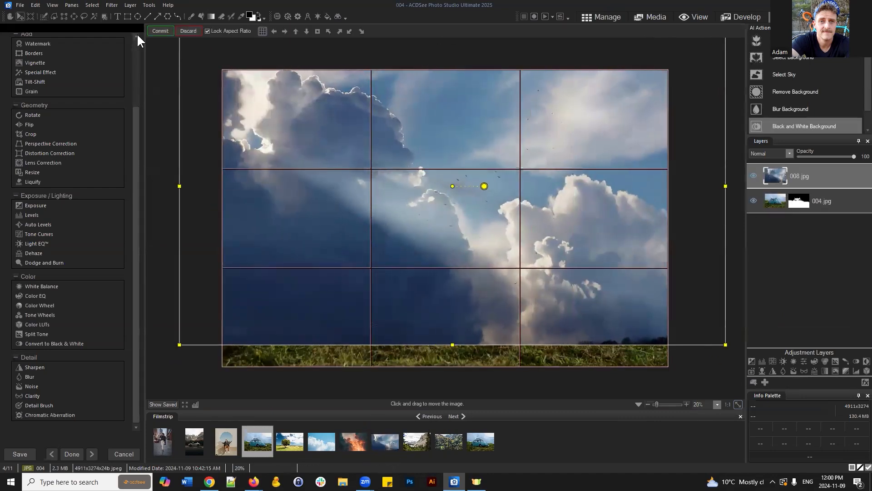
pyautogui.click(160, 32)
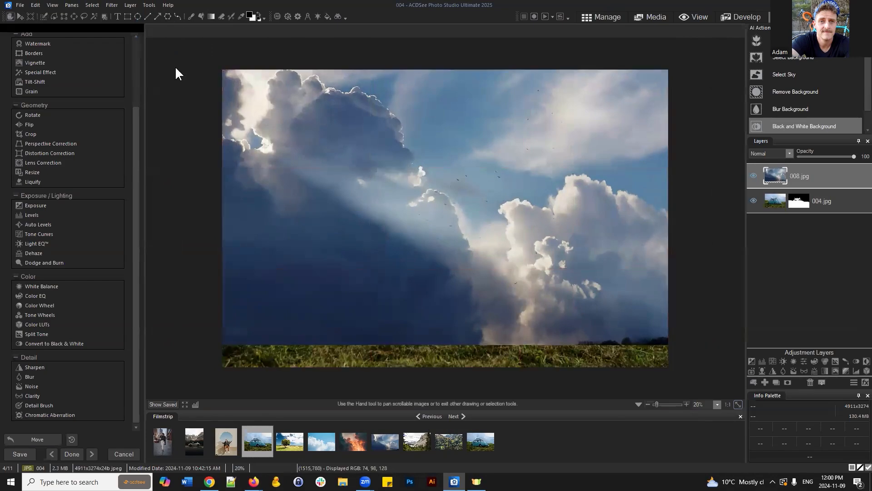
# Place the 008.jpg layer beneath 004.jpg and move the cloud image slightly lower behind the car.
pyautogui.moveTo(801, 176); pyautogui.dragTo(813, 218)
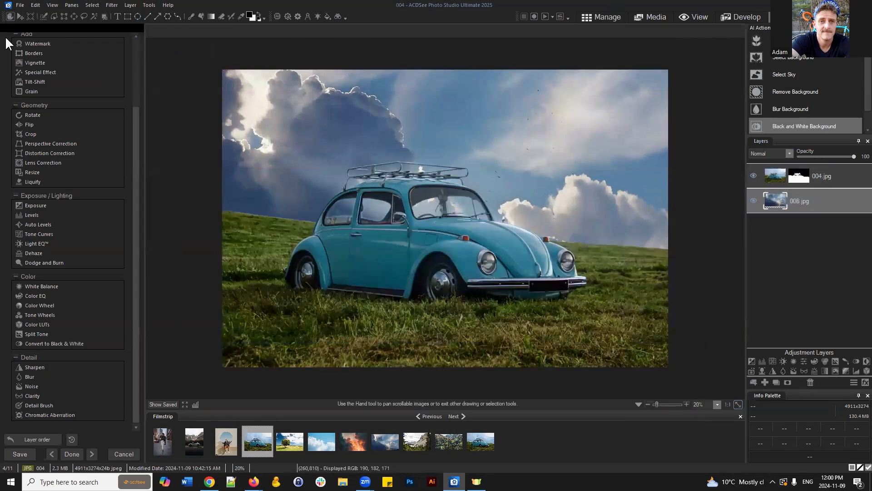
pyautogui.click(20, 16)
pyautogui.moveTo(580, 210); pyautogui.dragTo(569, 234)
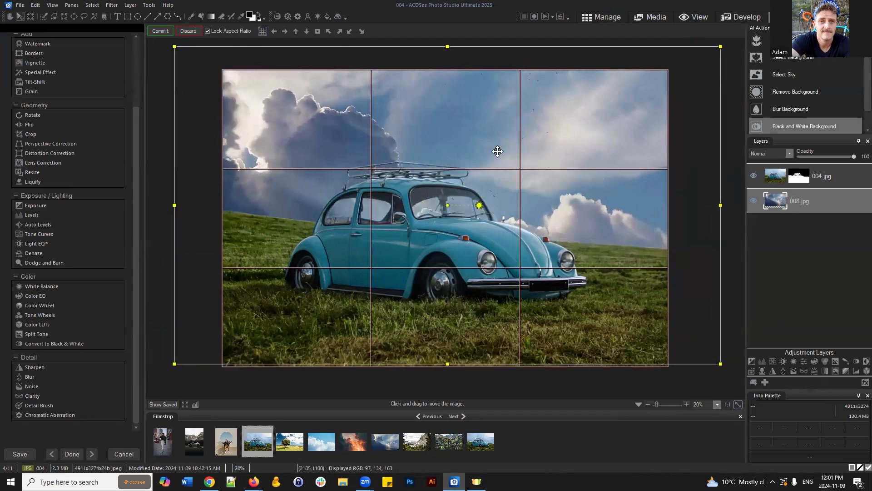
pyautogui.click(165, 31)
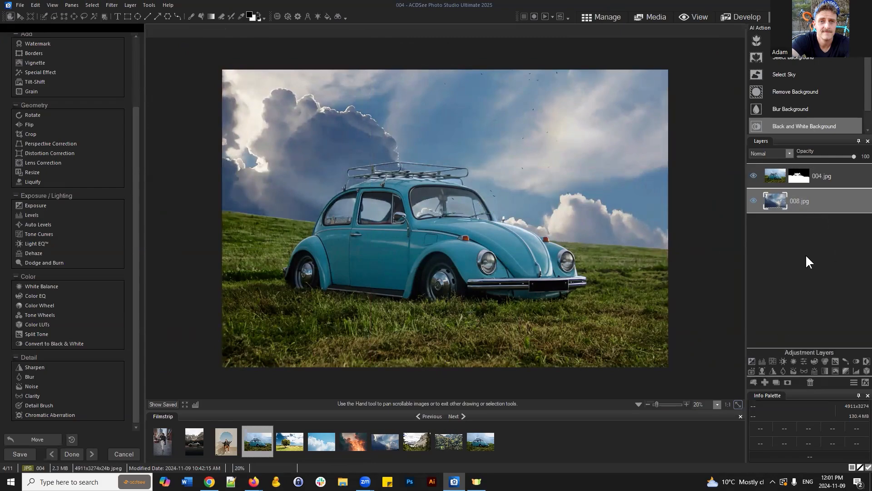
# Add an Exposure adjustment layer directly above 008.jpg and raise its exposure to 31 (+0.62 eV).
pyautogui.click(814, 201)
pyautogui.click(751, 361)
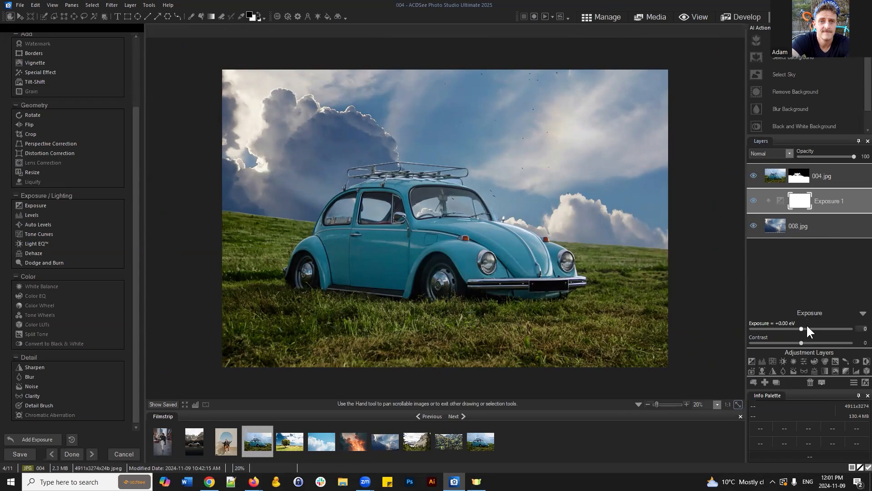
pyautogui.moveTo(808, 327); pyautogui.dragTo(817, 328)
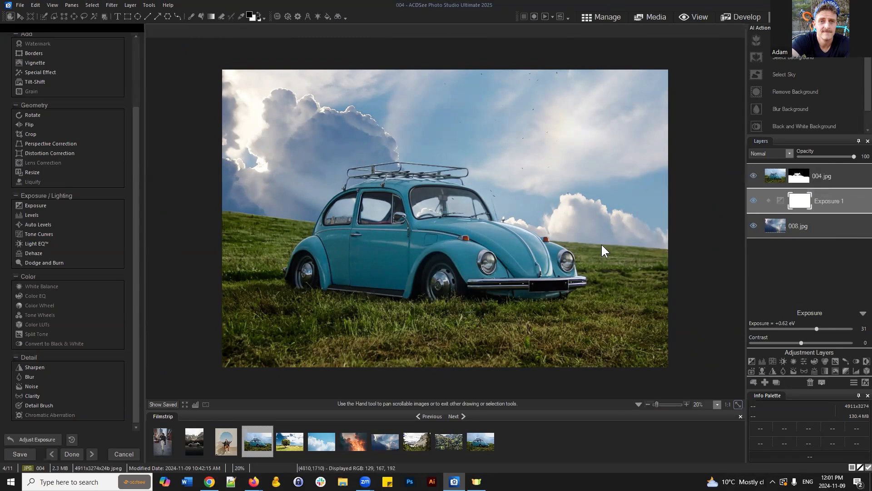
pyautogui.scroll(-2, 601, 244)
pyautogui.scroll(1, 630, 238)
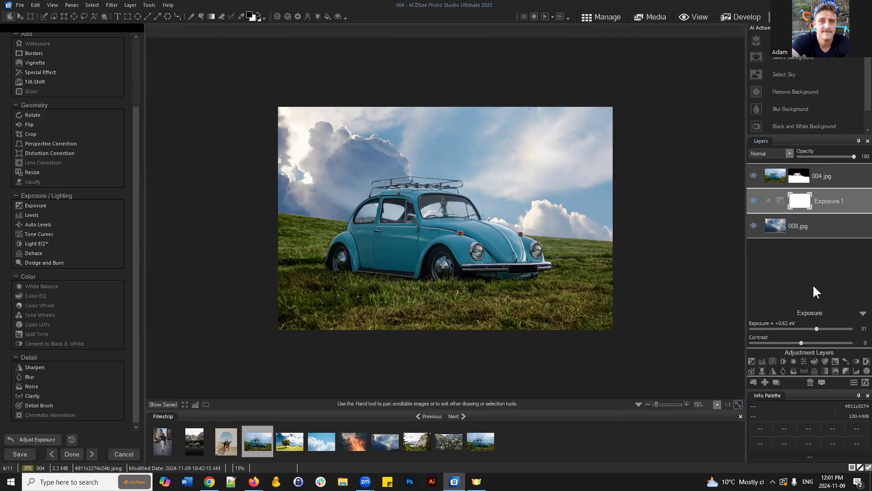
# Add a Photo Effect adjustment layer at the top of the layer stack and set its effect to Sepia.
pyautogui.click(751, 370)
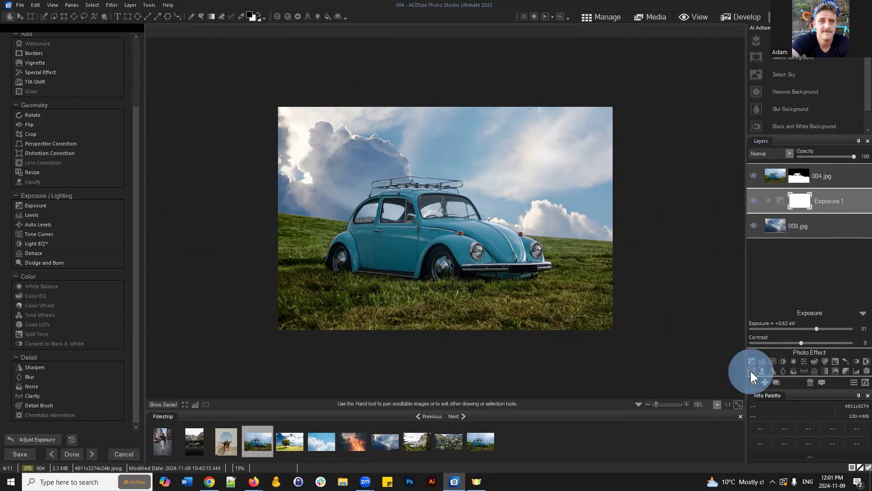
pyautogui.moveTo(827, 201); pyautogui.dragTo(832, 163)
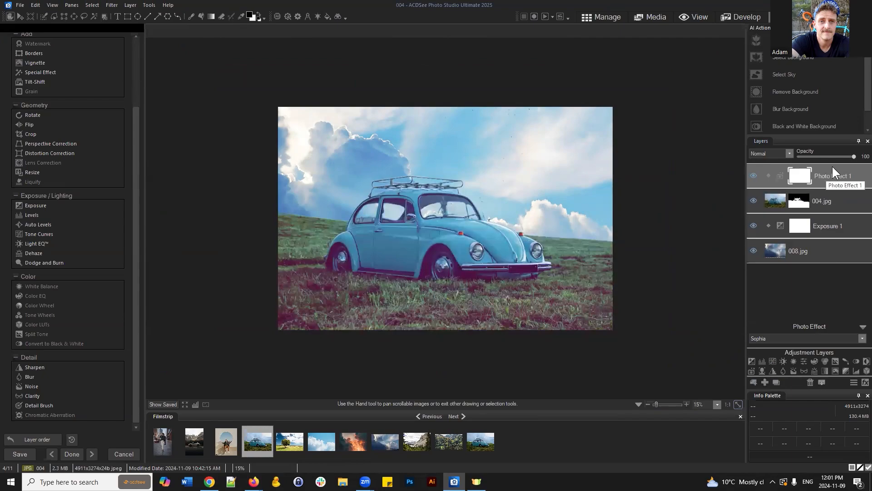
pyautogui.click(789, 339)
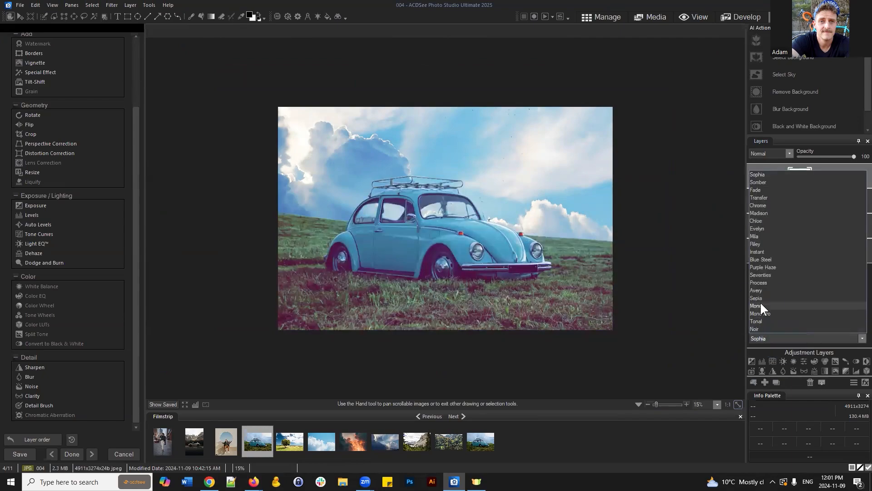
pyautogui.click(758, 304)
pyautogui.click(778, 339)
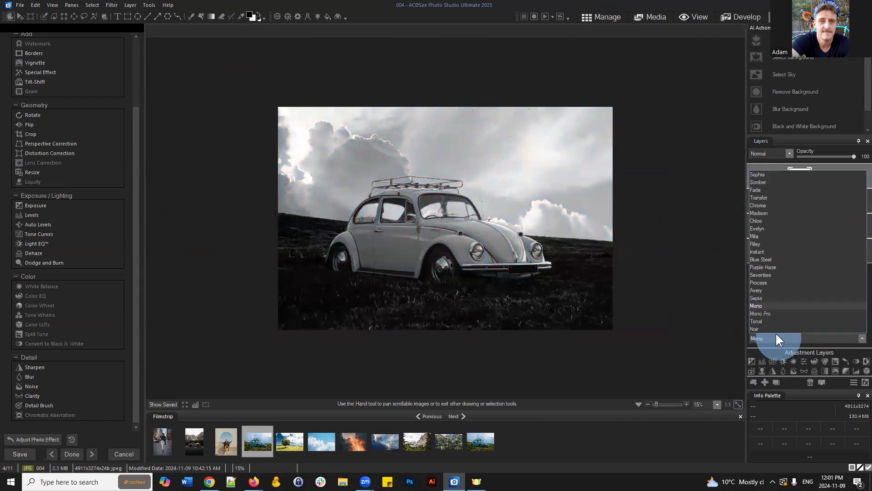
pyautogui.click(765, 299)
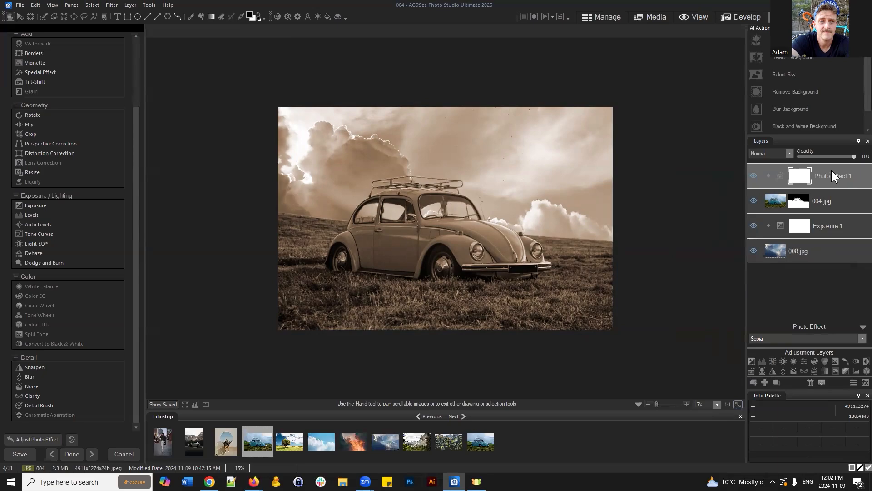
# Try the Sepia Photo Effect layer beneath 004.jpg, return it to the top, and try clipping it to the car layer.
pyautogui.moveTo(830, 168); pyautogui.dragTo(849, 207)
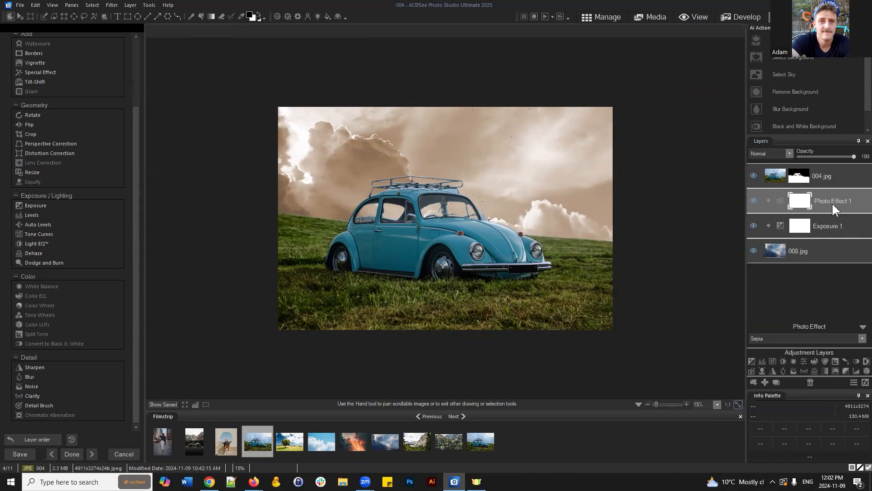
pyautogui.moveTo(833, 203); pyautogui.dragTo(826, 177)
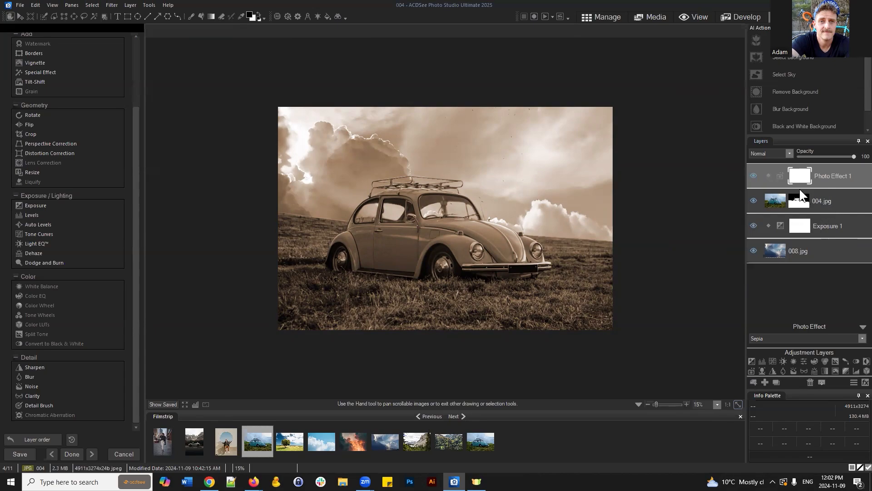
pyautogui.click(769, 177)
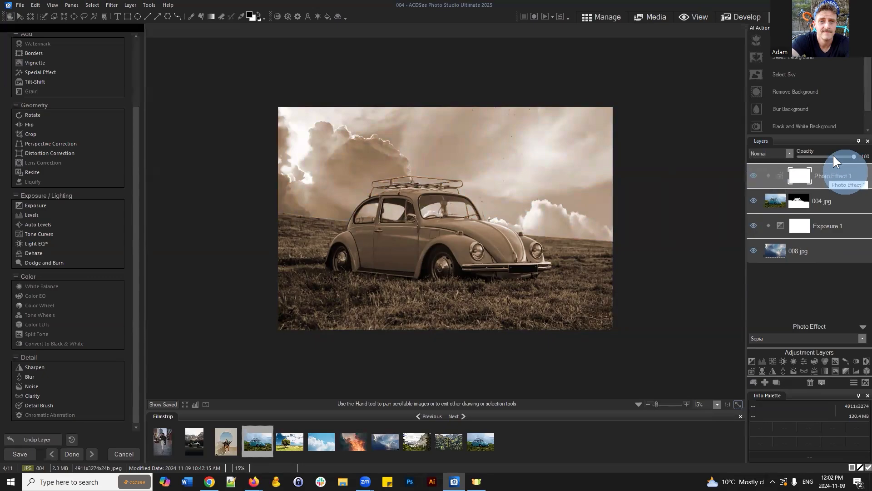
# Set the Photo Effect layer's opacity to 58 and its blend mode to Hard light.
pyautogui.moveTo(833, 156)
pyautogui.mouseDown()
pyautogui.moveTo(814, 157)
pyautogui.moveTo(834, 154)
pyautogui.mouseUp()
pyautogui.click(774, 153)
pyautogui.click(767, 178)
pyautogui.click(789, 152)
pyautogui.click(769, 233)
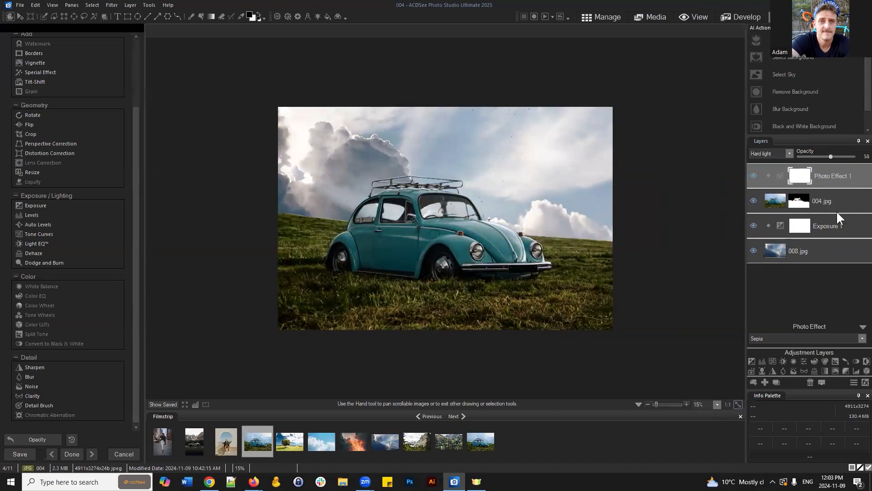
# Compare the Hard light Photo Effect clipped, unclipped and beneath 004.jpg, ending with it back on top.
pyautogui.click(768, 176)
pyautogui.click(767, 176)
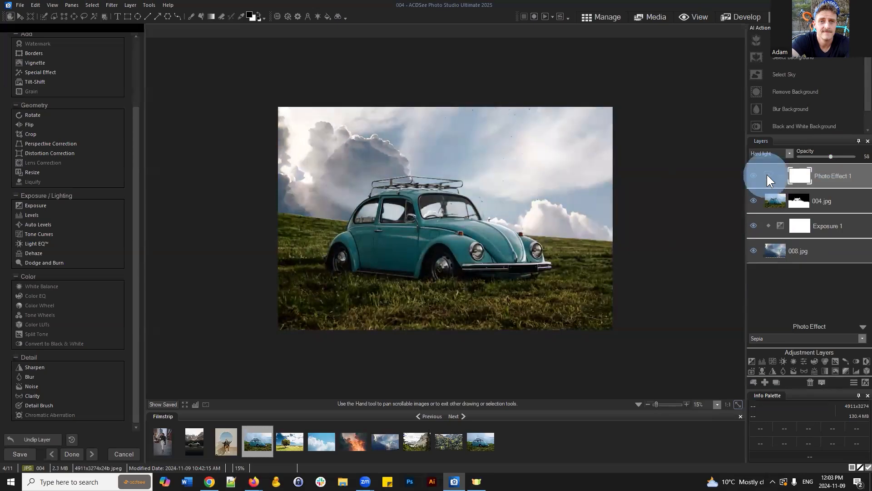
pyautogui.moveTo(833, 167); pyautogui.dragTo(836, 206)
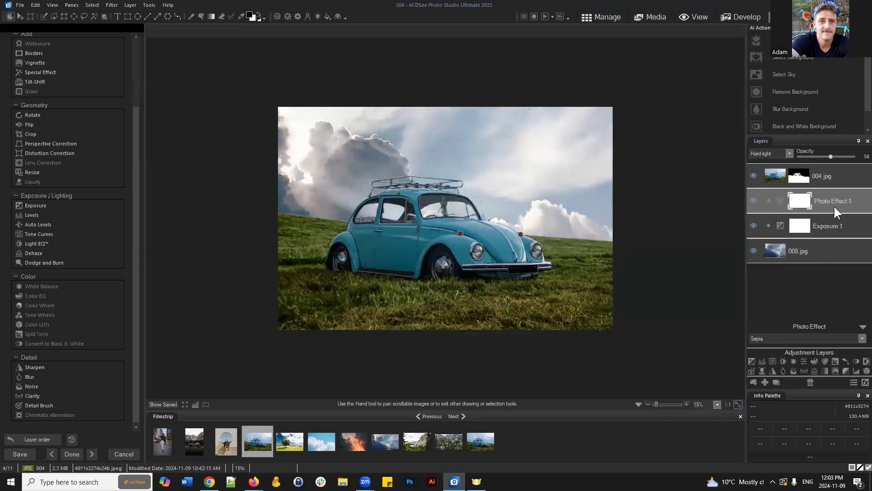
pyautogui.moveTo(842, 201); pyautogui.dragTo(828, 160)
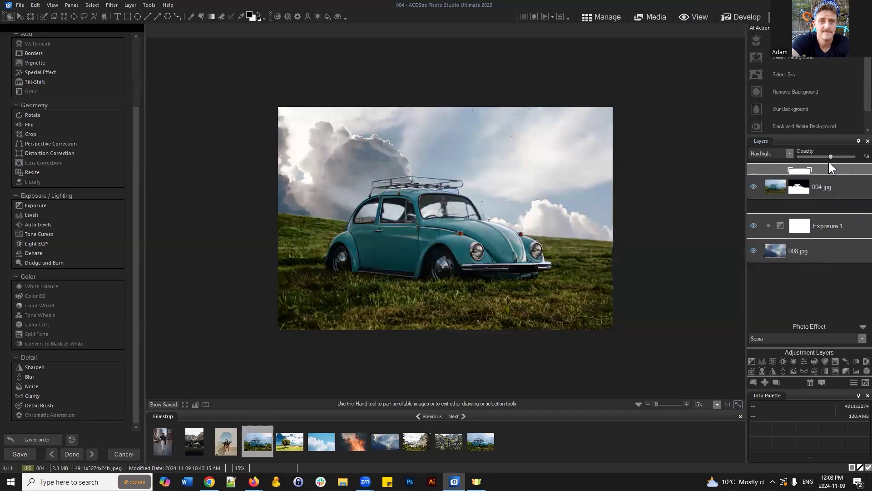
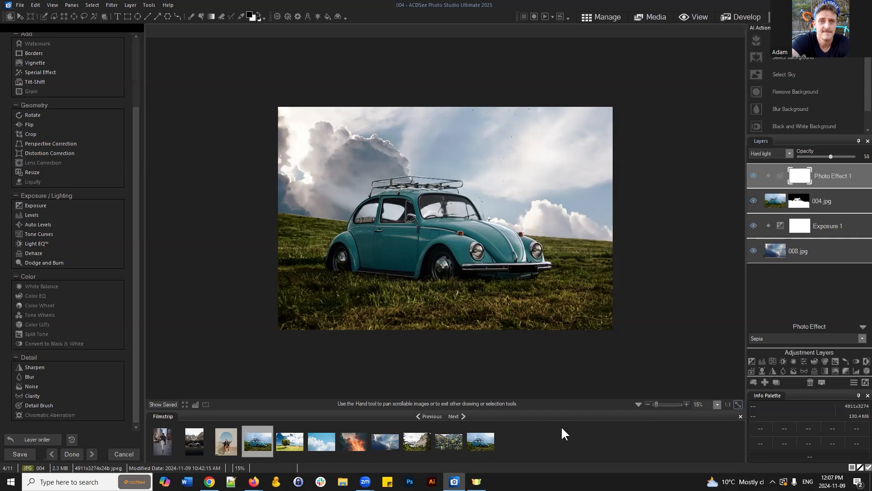
# Leave 004.jpg without keeping its edits and browse 005.jpg, 009.jpg, the working file, 002.jpg and the original 004.jpg.
pyautogui.click(292, 441)
pyautogui.click(441, 241)
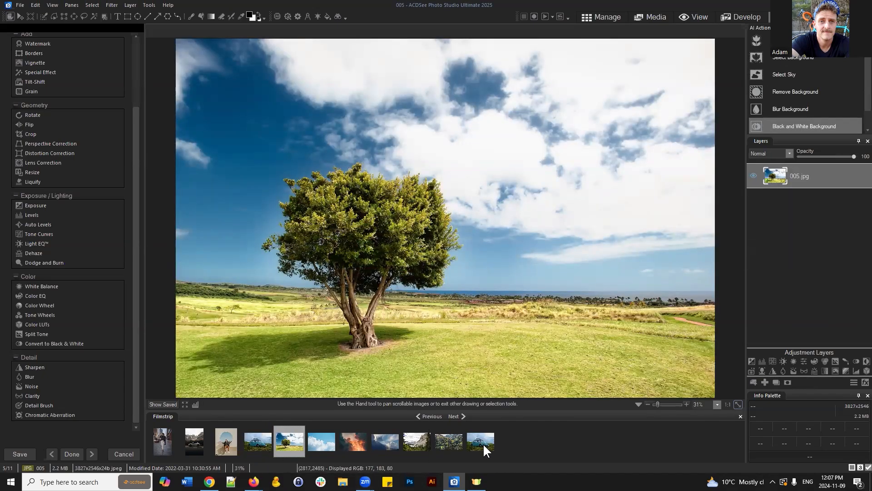
pyautogui.click(420, 443)
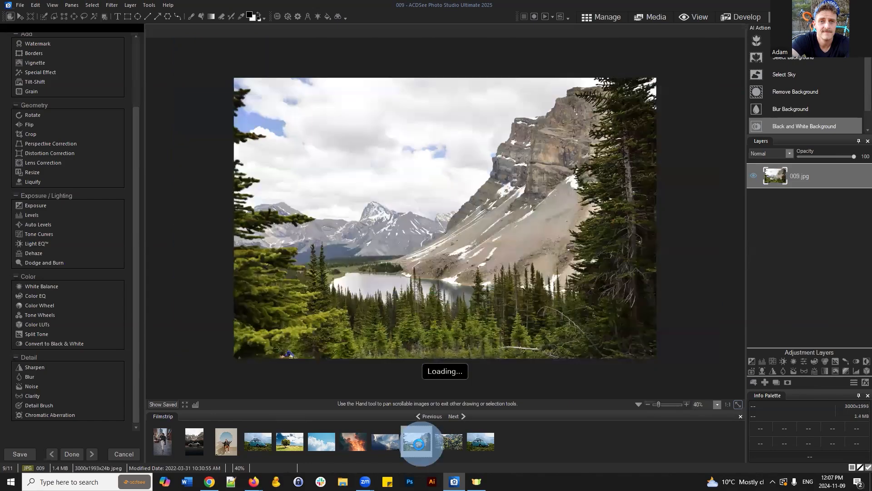
pyautogui.click(478, 443)
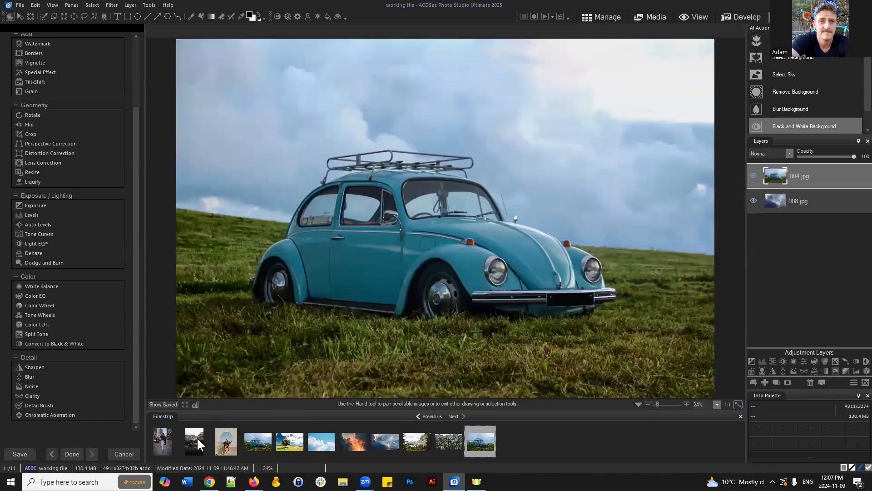
pyautogui.click(195, 439)
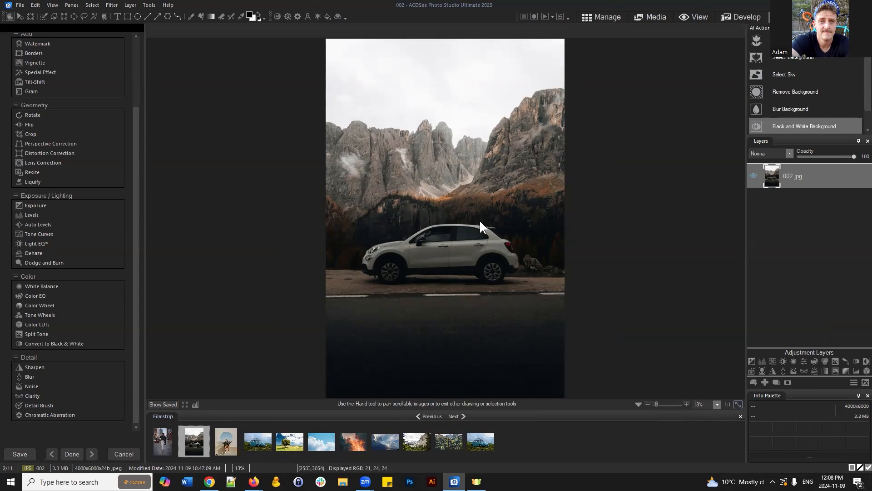
pyautogui.click(269, 441)
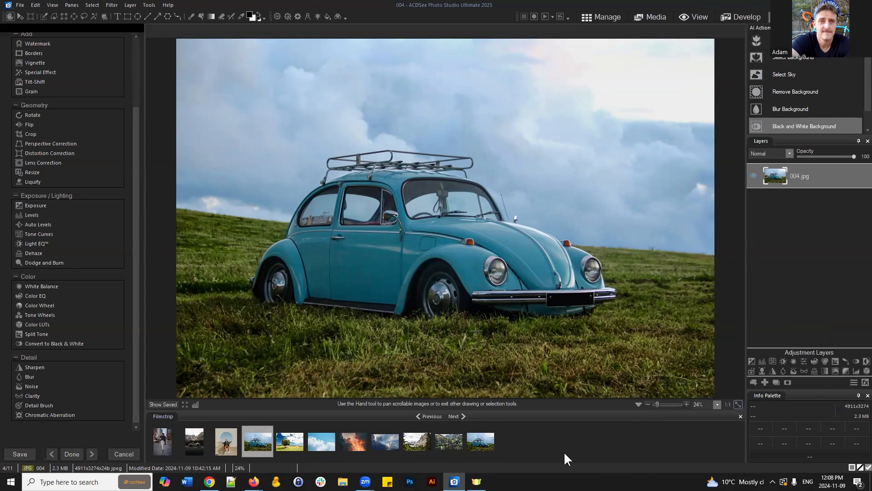
# Open 002.jpg and examine the white car and the mountains behind it up close.
pyautogui.click(197, 437)
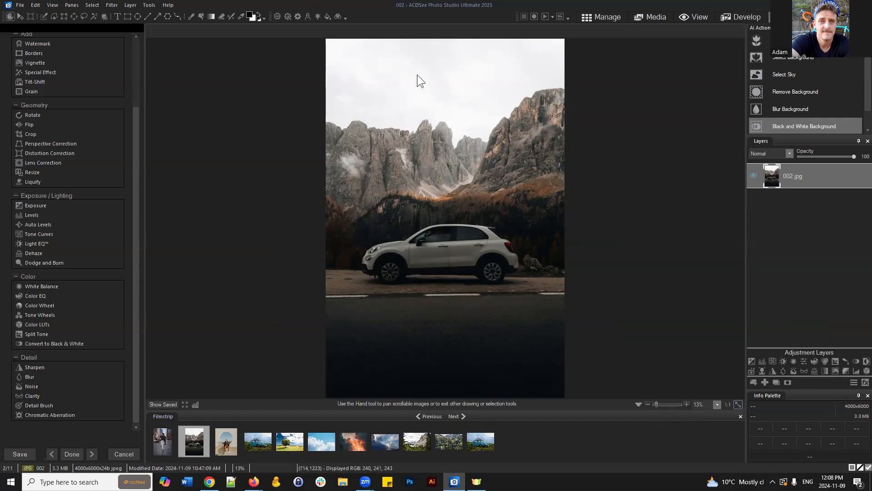
pyautogui.click(584, 89)
pyautogui.scroll(2, 511, 193)
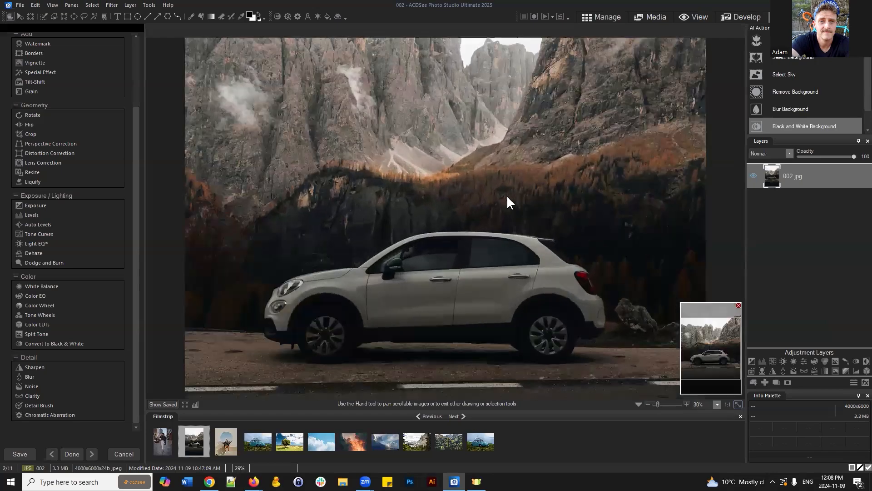
pyautogui.scroll(-2, 508, 198)
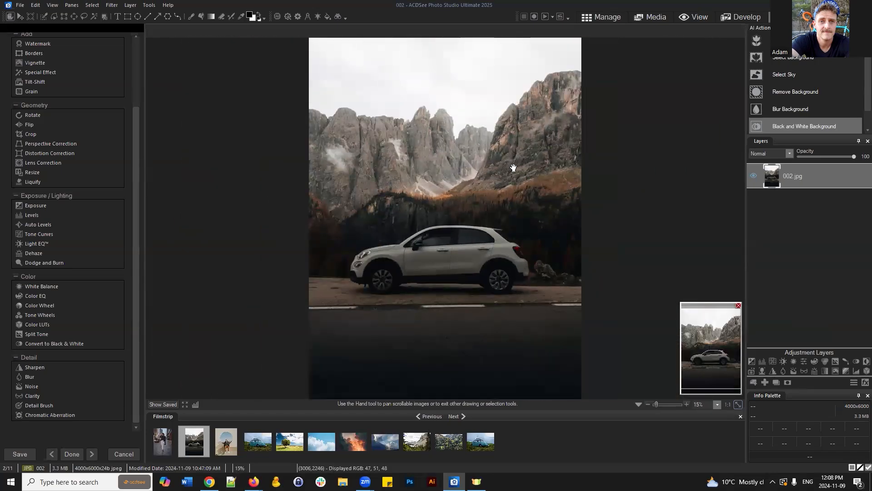